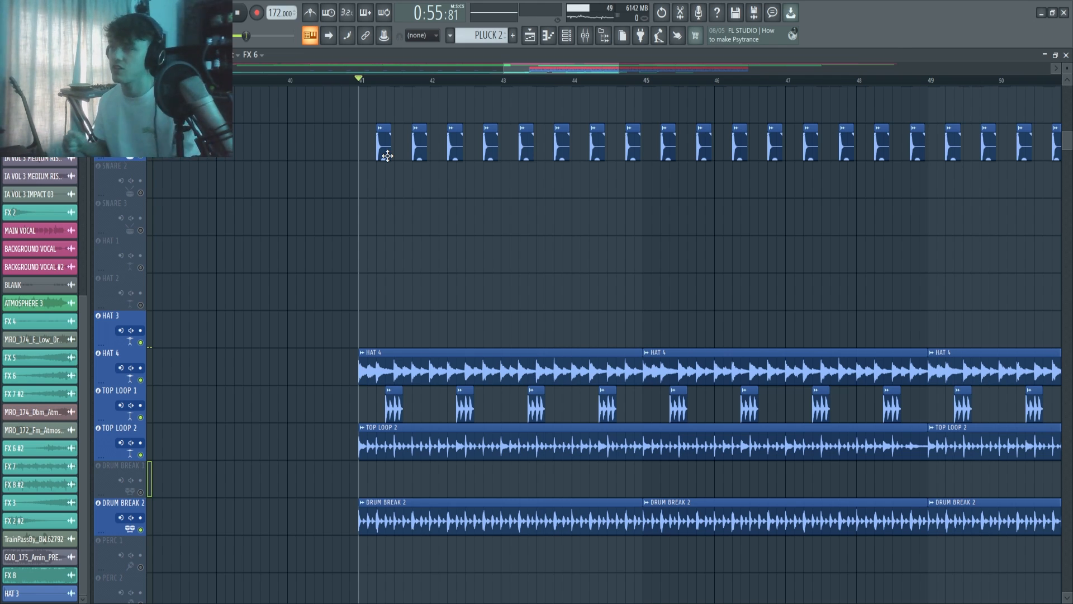
- Play the drum section from bar 41, then examine and replay its kick and snare pattern in the playlist
{"action": "key", "text": "space"}
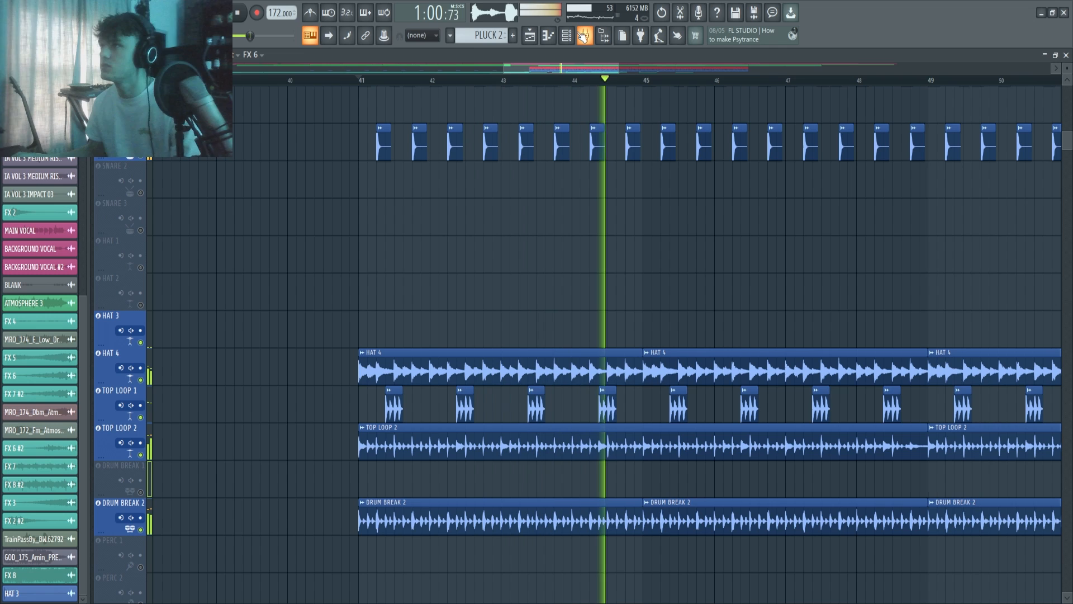
{"action": "key", "text": "space"}
{"action": "scroll", "coordinate": [373, 211], "scroll_direction": "up", "scroll_amount": 2}
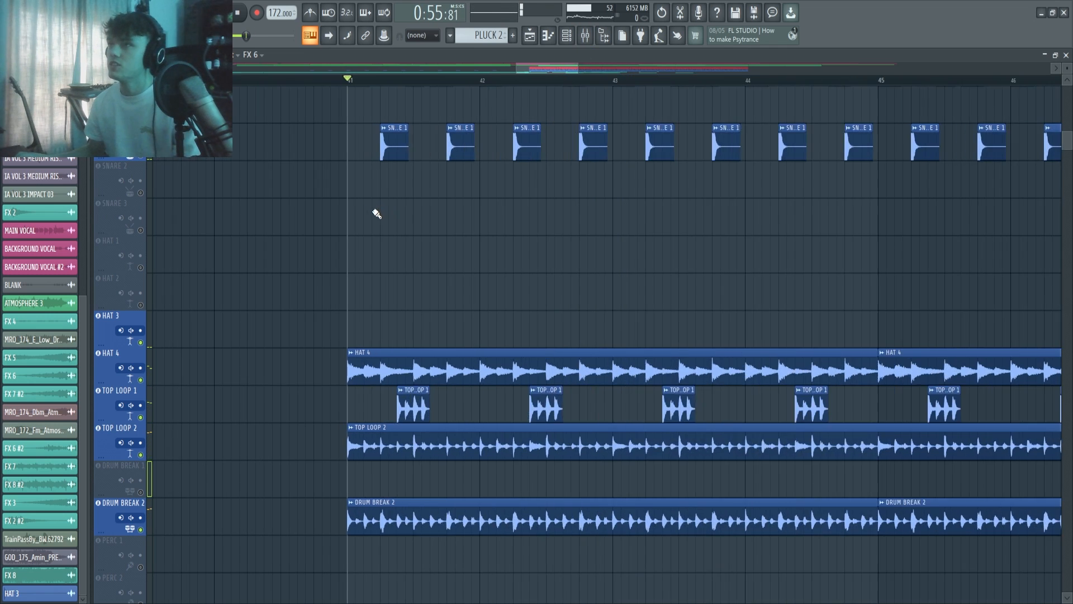
{"action": "scroll", "coordinate": [375, 224], "scroll_direction": "up", "scroll_amount": 3}
{"action": "scroll", "coordinate": [373, 359], "scroll_direction": "up", "scroll_amount": 2}
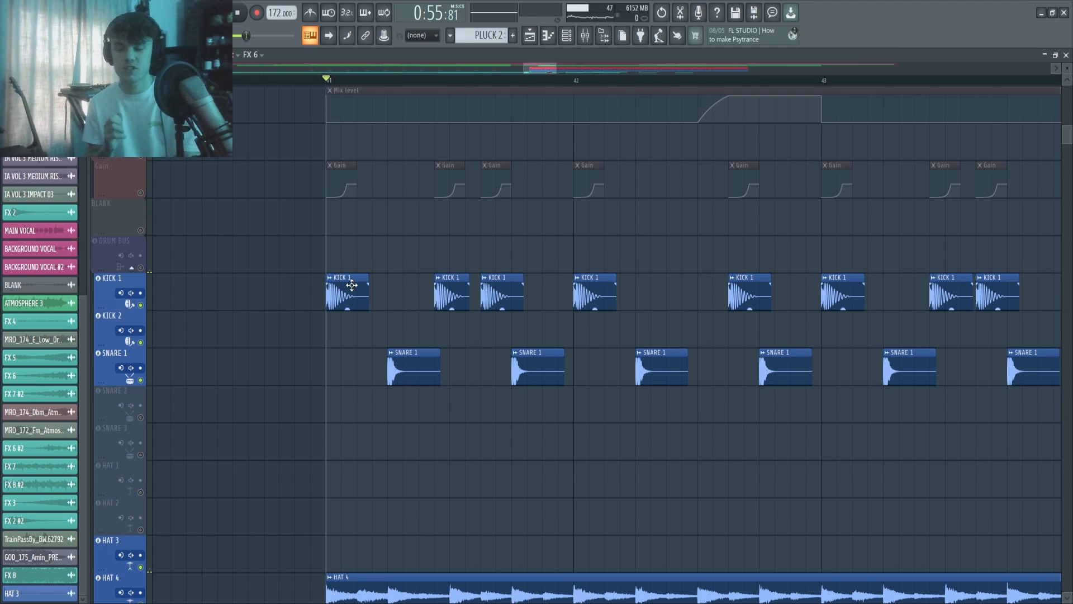
{"action": "key", "text": "space"}
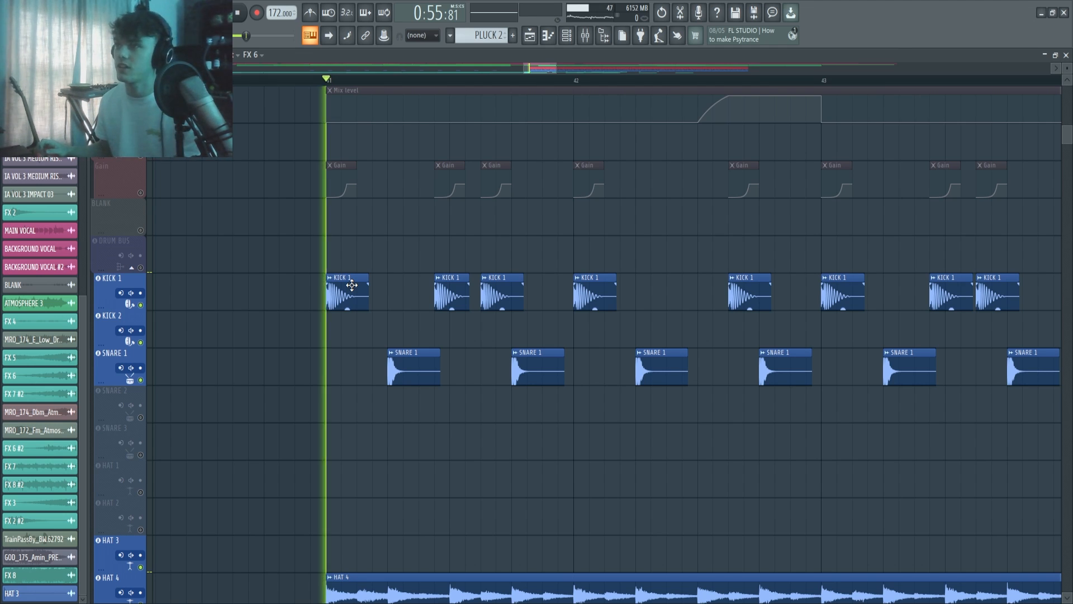
{"action": "key", "text": "space"}
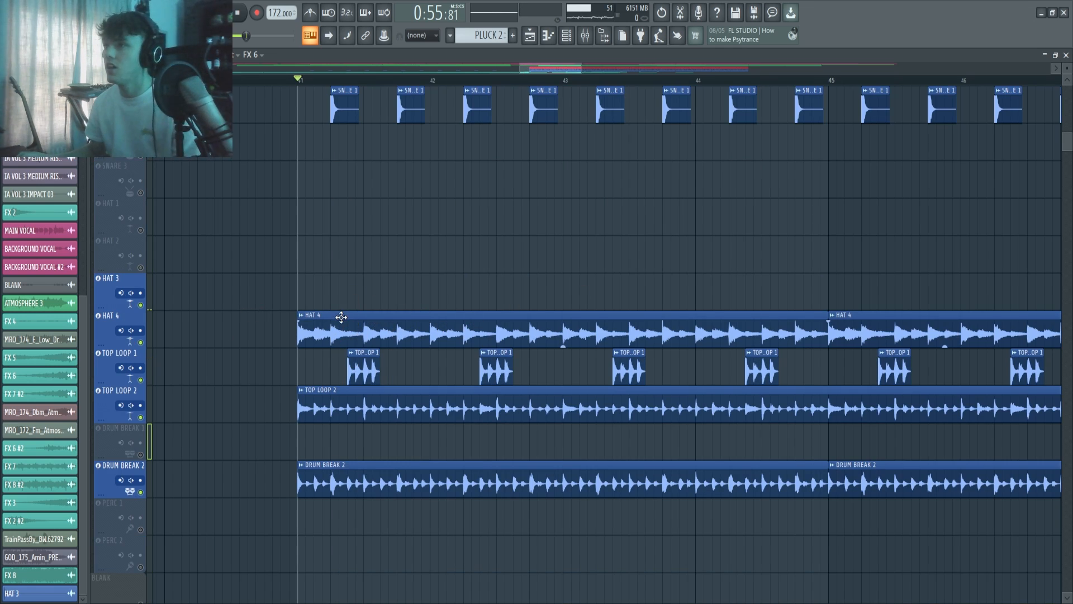
- Solo the HAT 4 track and play its loop from bar 41
{"action": "scroll", "coordinate": [341, 317], "scroll_direction": "down", "scroll_amount": 1}
{"action": "key", "text": "space"}
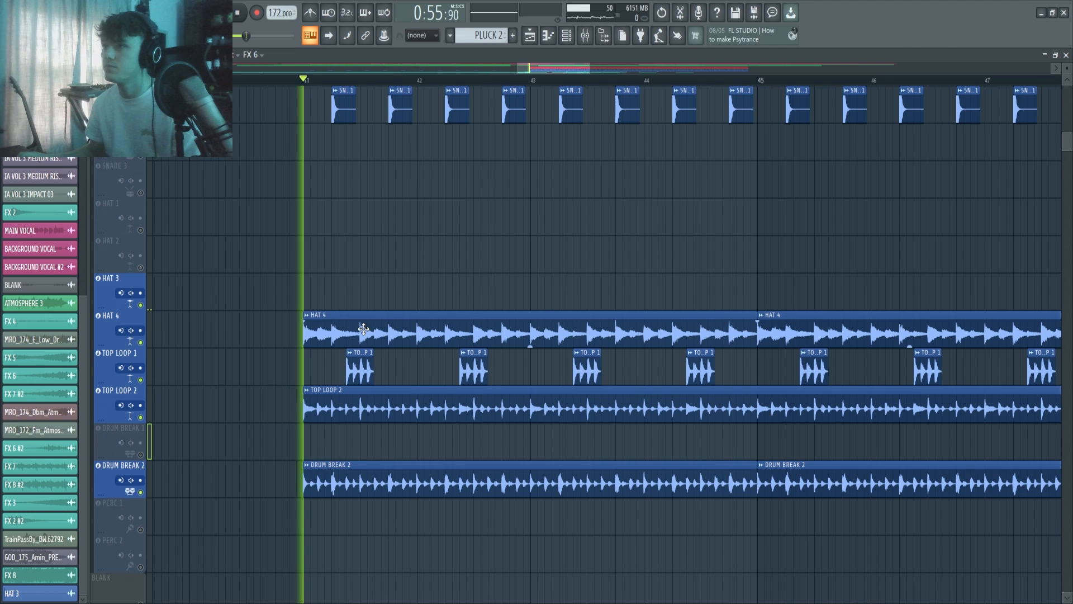
{"action": "left_click", "coordinate": [141, 342], "text": "ctrl"}
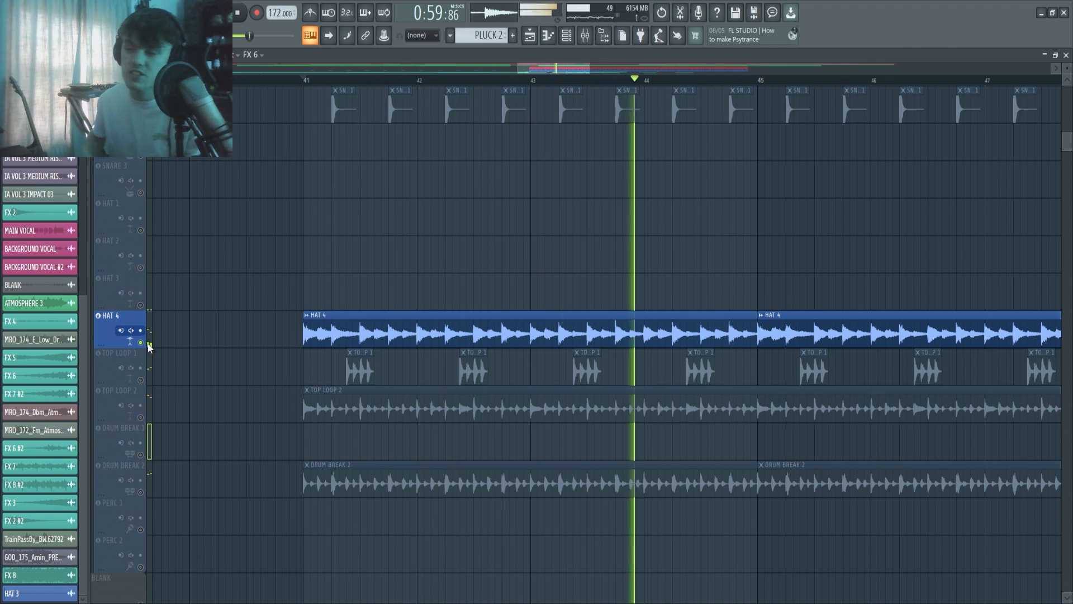
{"action": "scroll", "coordinate": [125, 337], "scroll_direction": "down", "scroll_amount": 5}
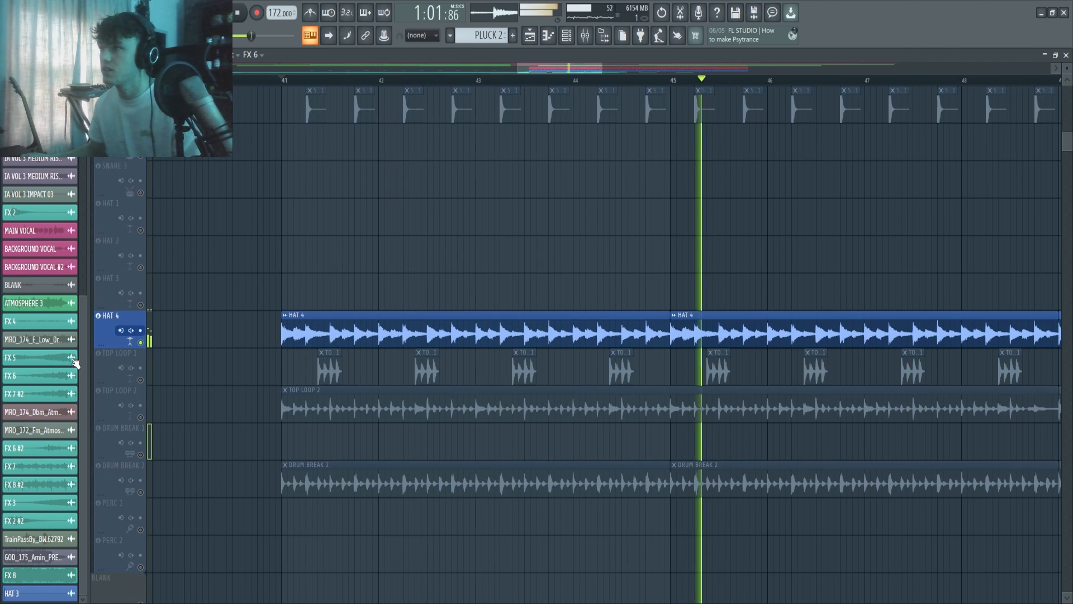
{"action": "key", "text": "space"}
{"action": "scroll", "coordinate": [144, 374], "scroll_direction": "up", "scroll_amount": 4}
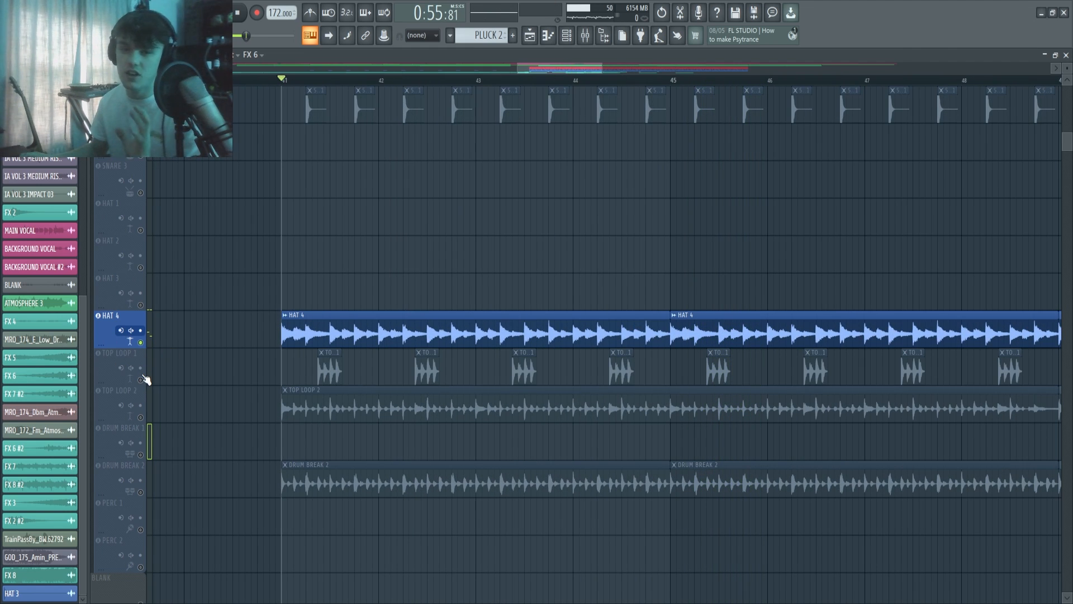
- Bring the TOP LOOP 1 and TOP LOOP 2 tracks back in with HAT 4 and play the layered loops
{"action": "left_click", "coordinate": [146, 381], "text": "ctrl"}
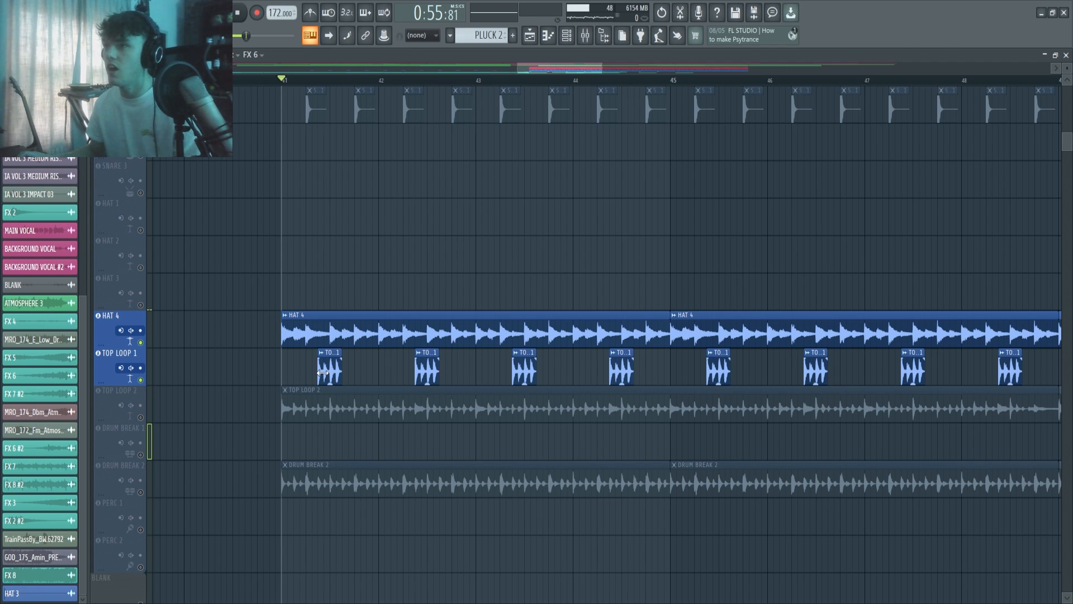
{"action": "key", "text": "space"}
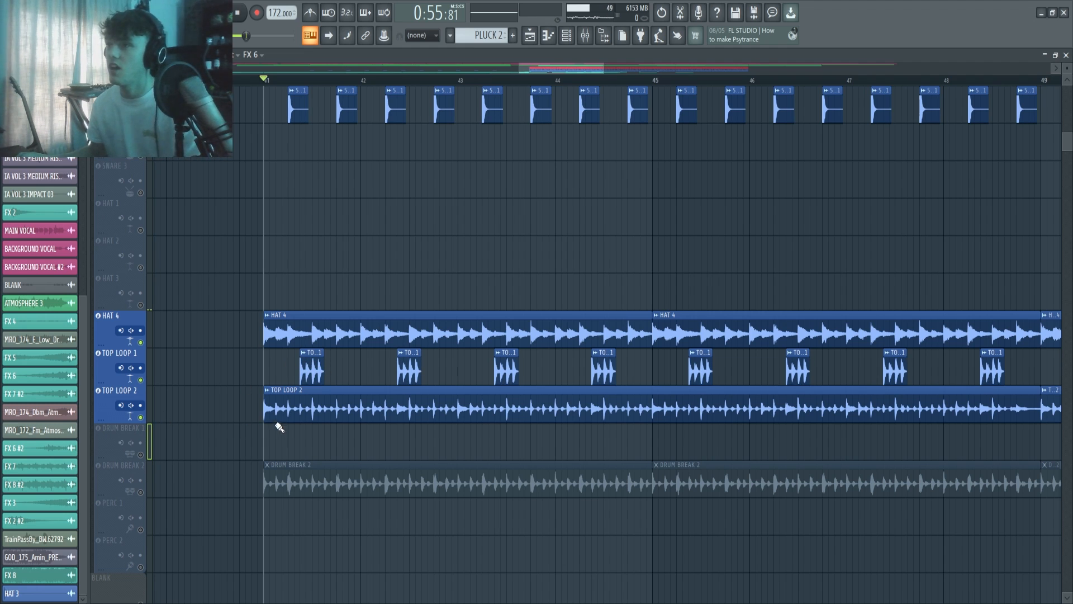
{"action": "key", "text": "space"}
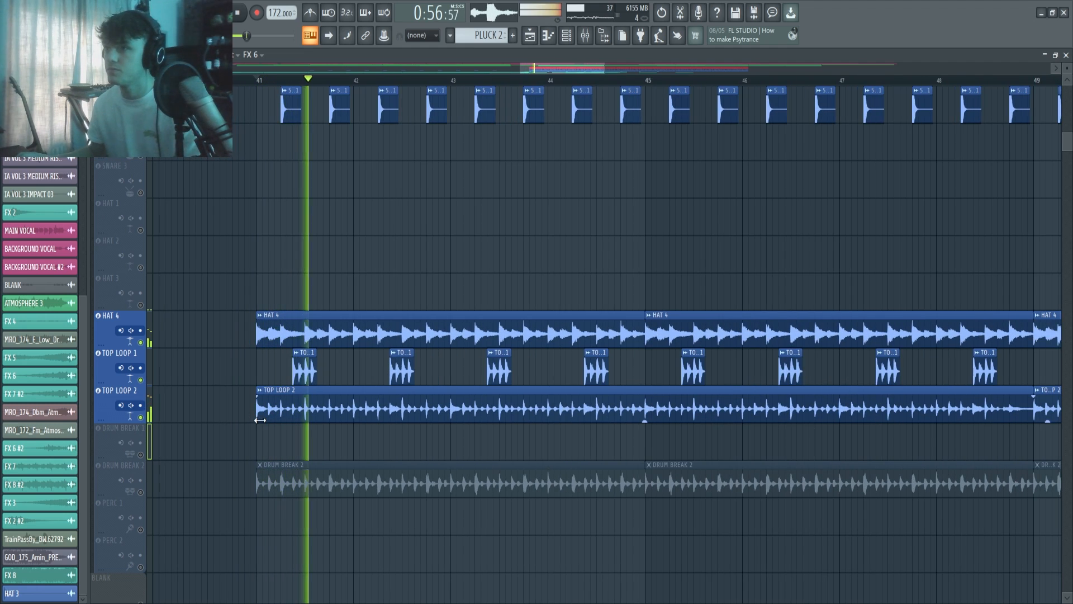
{"action": "key", "text": "space"}
- Unmute DRUM BREAK 2, play the layered drums from bar 41, and enable the KICK 1 track
{"action": "left_click", "coordinate": [142, 493]}
{"action": "key", "text": "space"}
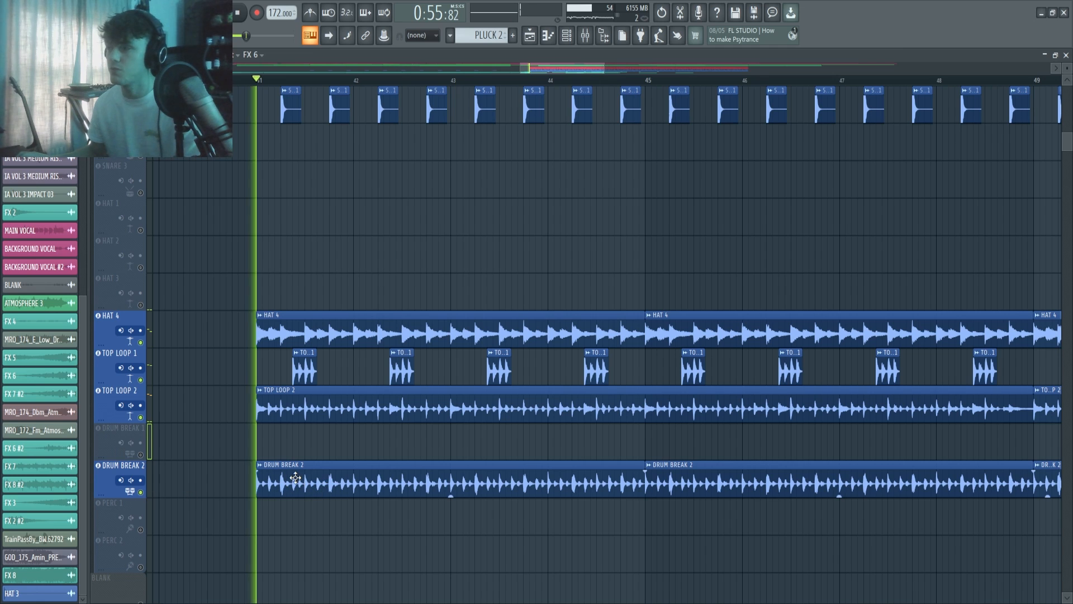
{"action": "scroll", "coordinate": [289, 478], "scroll_direction": "down", "scroll_amount": 5}
{"action": "key", "text": "space"}
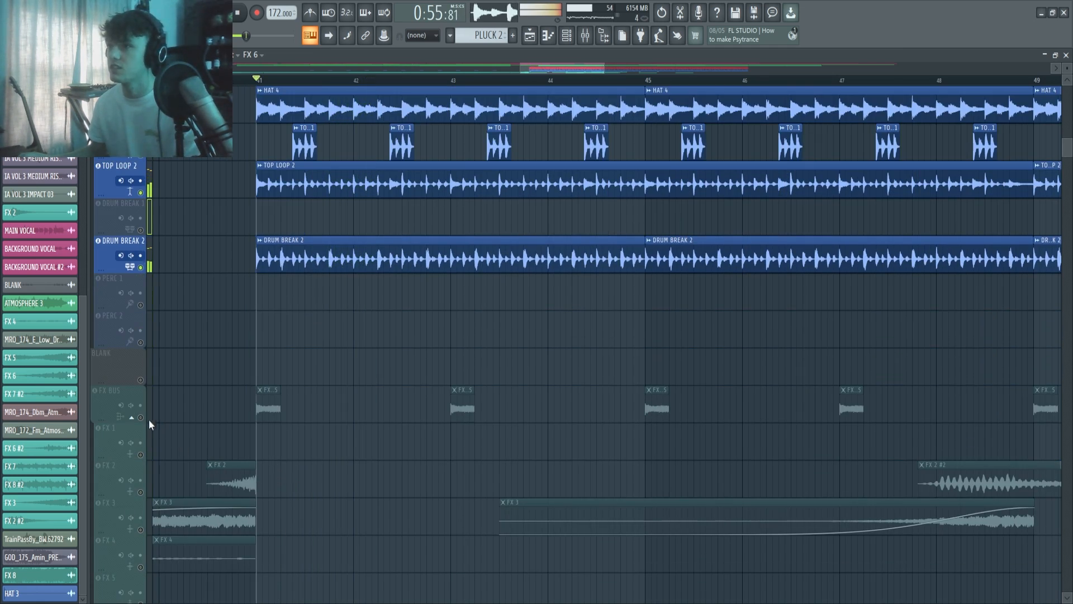
{"action": "scroll", "coordinate": [145, 391], "scroll_direction": "up", "scroll_amount": 12}
{"action": "left_click", "coordinate": [141, 304]}
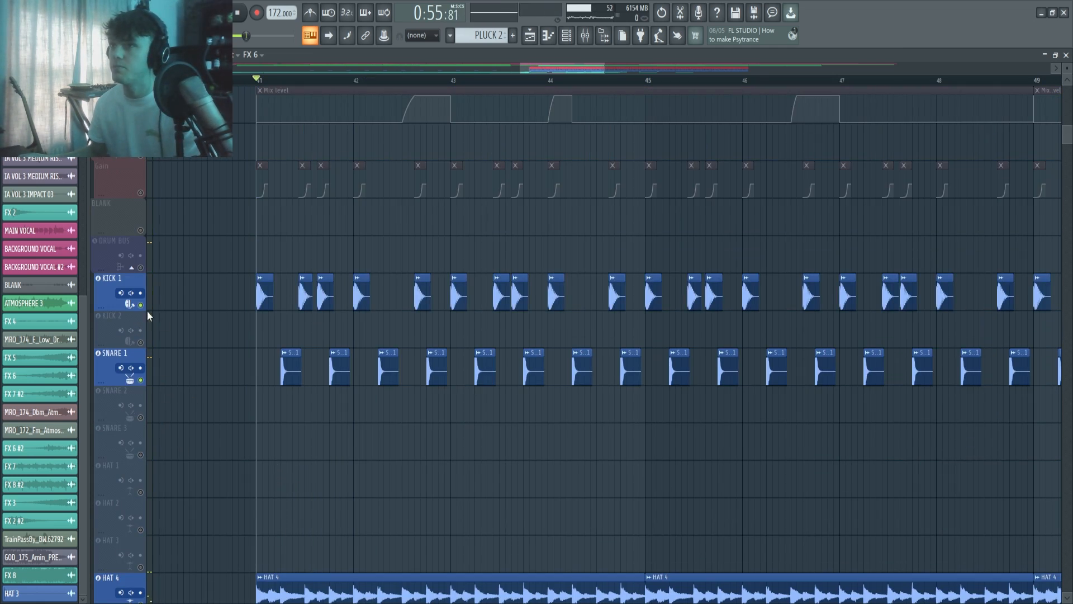
- Open the Pro-C 2 compressor on the DRUM BUS mixer track and place its window clear of the mixer channels
{"action": "left_click", "coordinate": [585, 36]}
{"action": "left_click", "coordinate": [289, 280]}
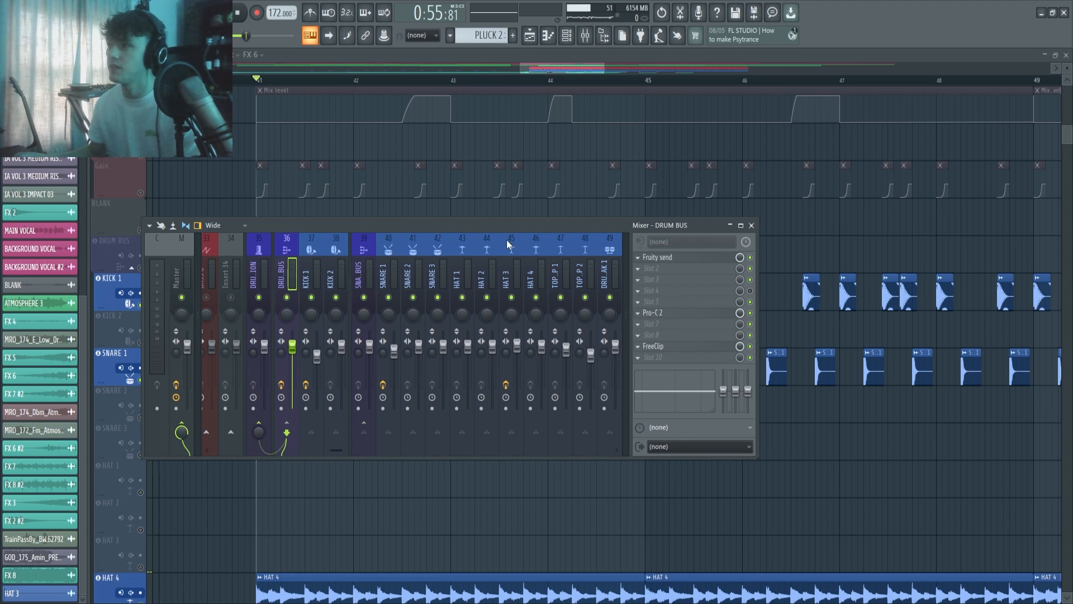
{"action": "left_click_drag", "start_coordinate": [551, 226], "coordinate": [601, 234]}
{"action": "left_click", "coordinate": [713, 321]}
{"action": "left_click_drag", "start_coordinate": [331, 199], "coordinate": [655, 99]}
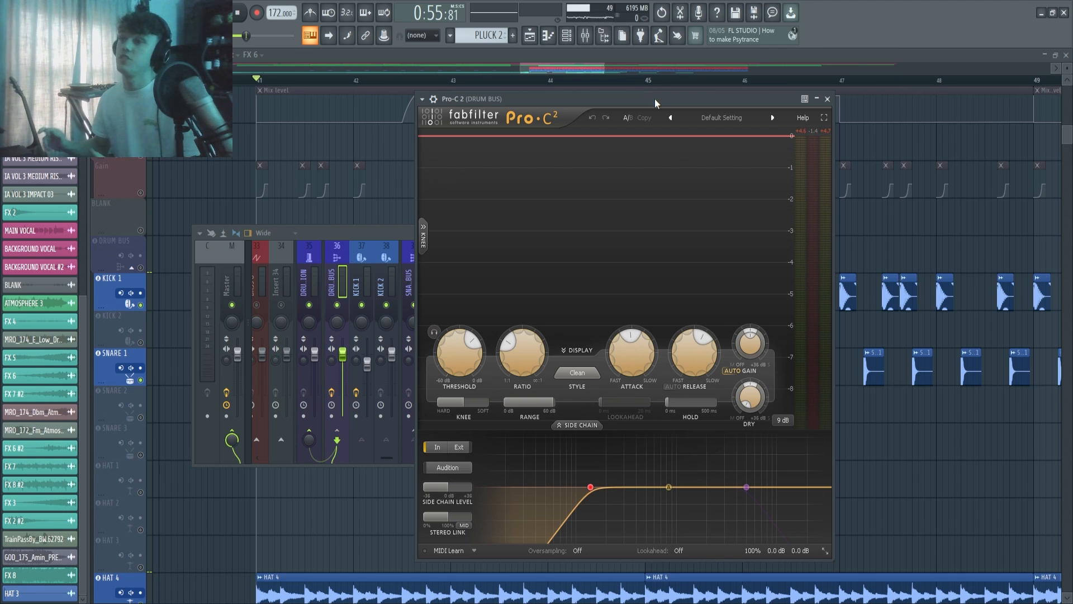
{"action": "left_click_drag", "start_coordinate": [622, 95], "coordinate": [635, 94]}
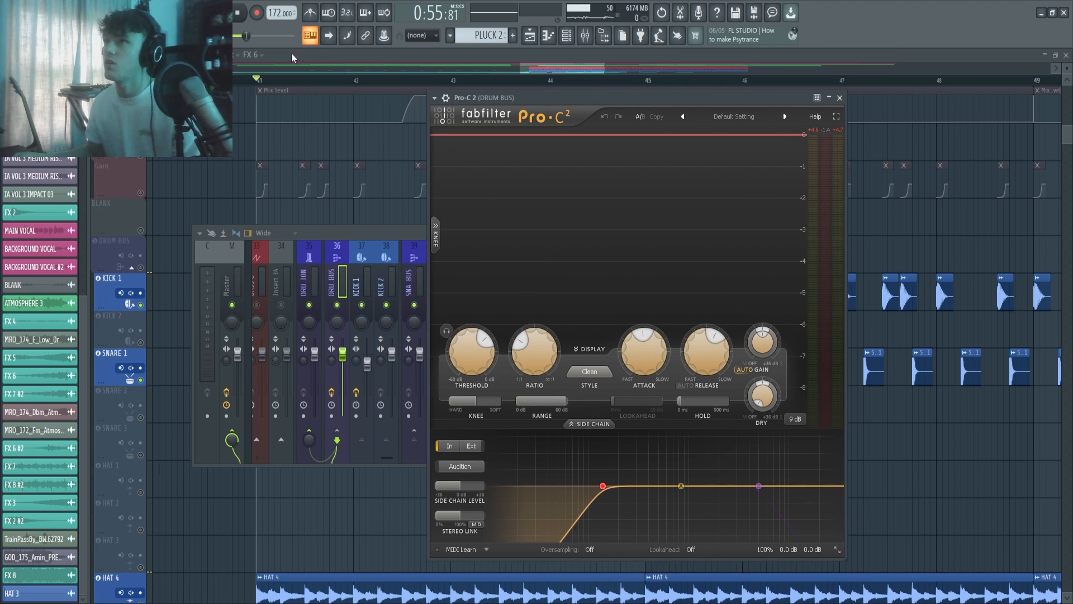
- Play the drums through Pro-C 2 and examine its gain reduction, threshold, attack and release settings
{"action": "key", "text": "space"}
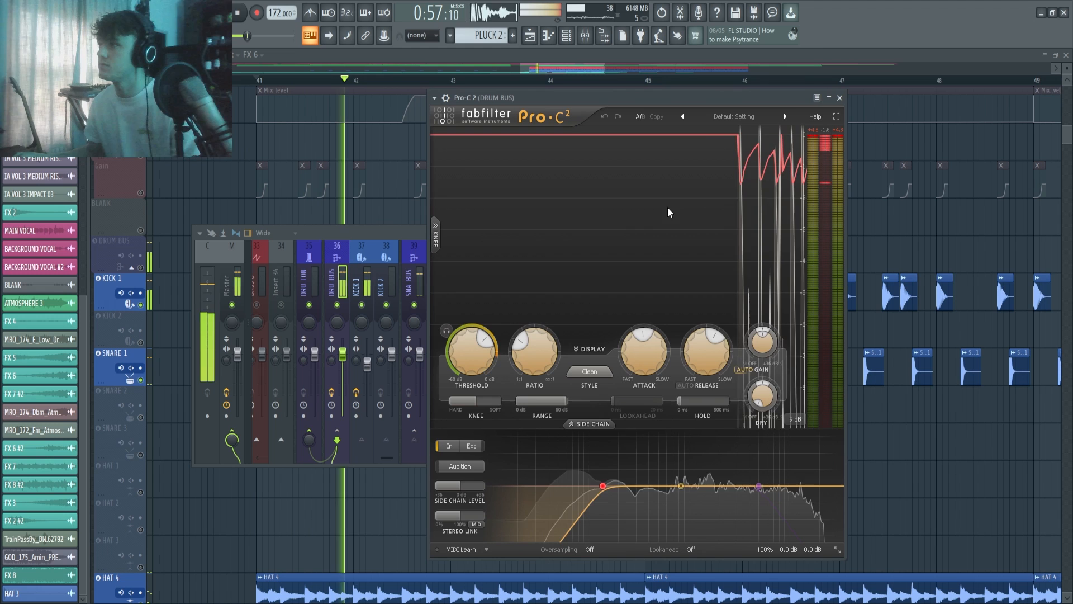
{"action": "key", "text": "space"}
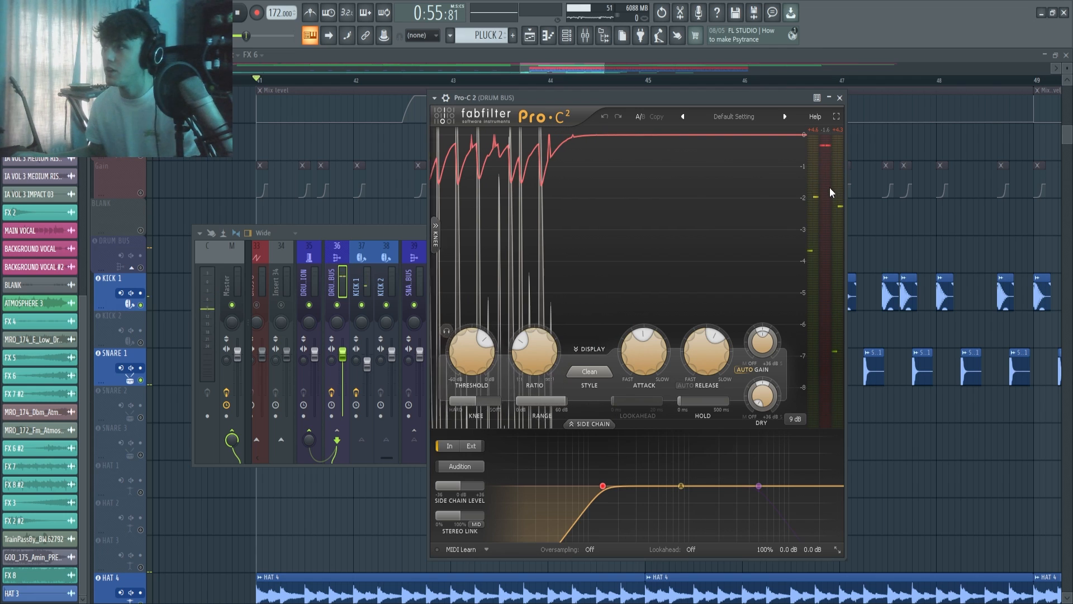
{"action": "left_click_drag", "start_coordinate": [527, 95], "coordinate": [547, 95]}
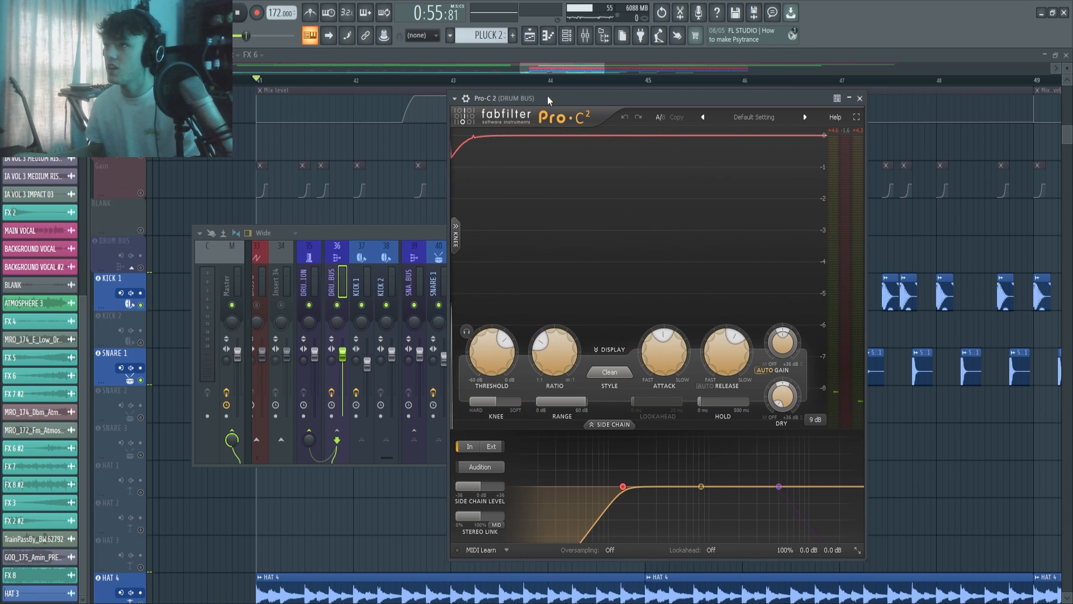
{"action": "mouse_move", "coordinate": [487, 357]}
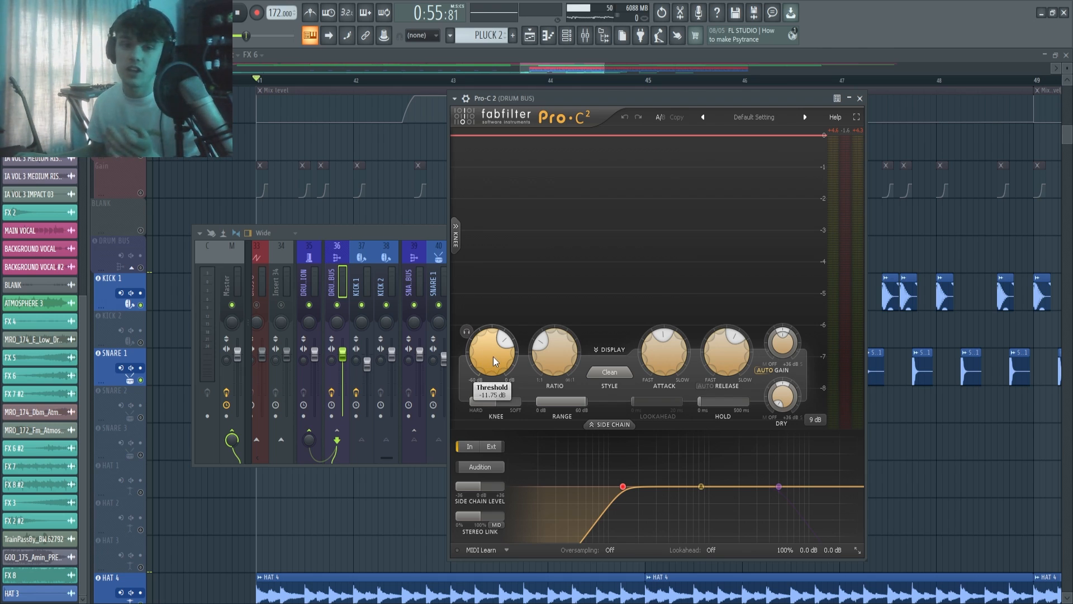
{"action": "mouse_move", "coordinate": [674, 371]}
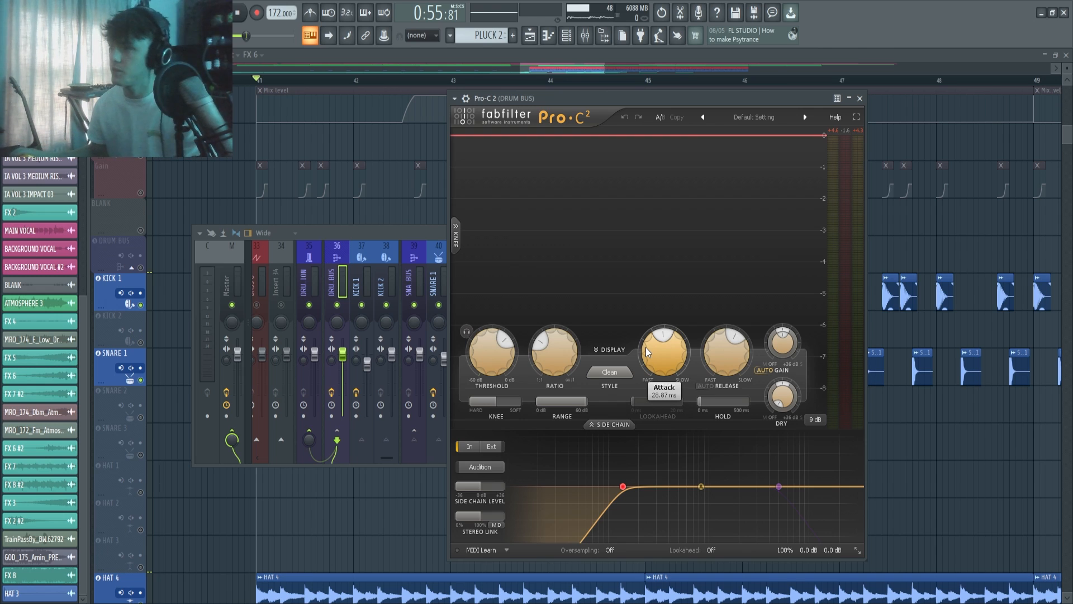
{"action": "mouse_move", "coordinate": [720, 360]}
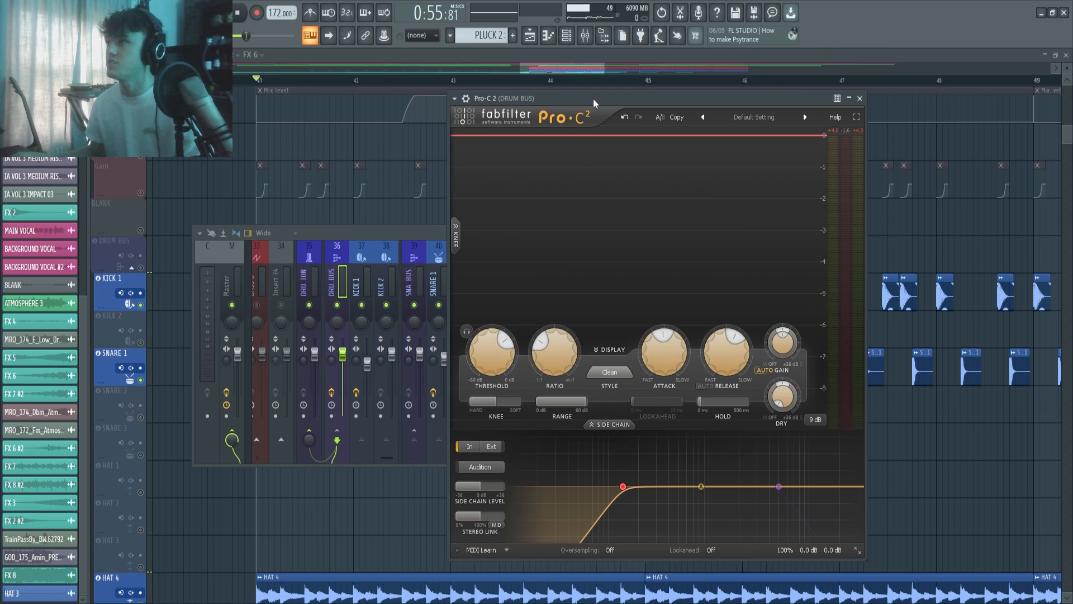
{"action": "left_click_drag", "start_coordinate": [592, 99], "coordinate": [525, 87]}
{"action": "mouse_move", "coordinate": [552, 478]}
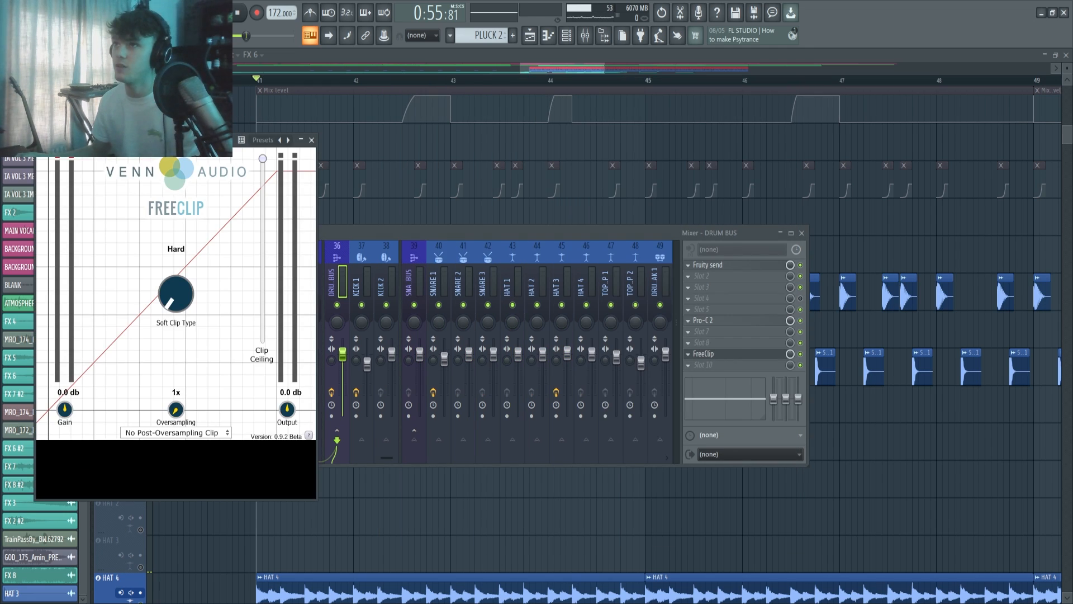
- Play the drums through the FreeClip plugin on the DRUM BUS to check its clipping meters, and close it
{"action": "left_click_drag", "start_coordinate": [262, 140], "coordinate": [645, 153]}
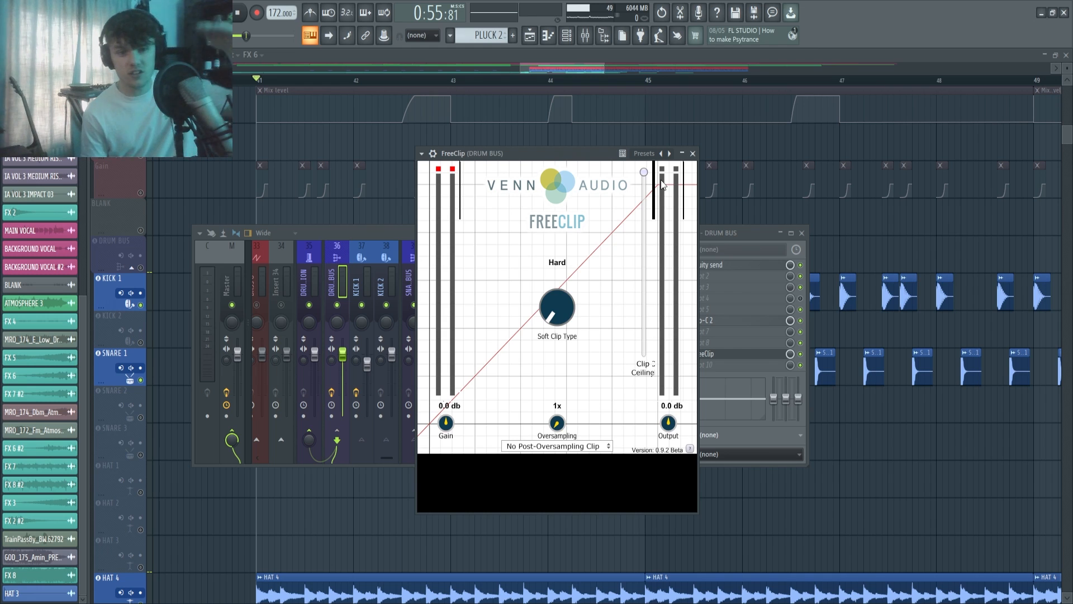
{"action": "key", "text": "space"}
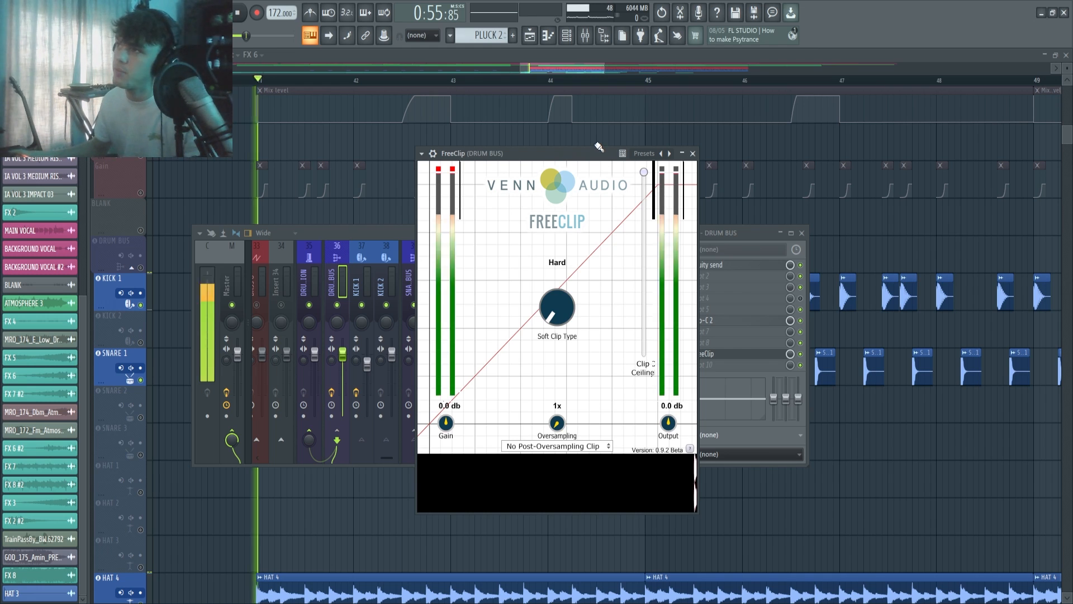
{"action": "key", "text": "space"}
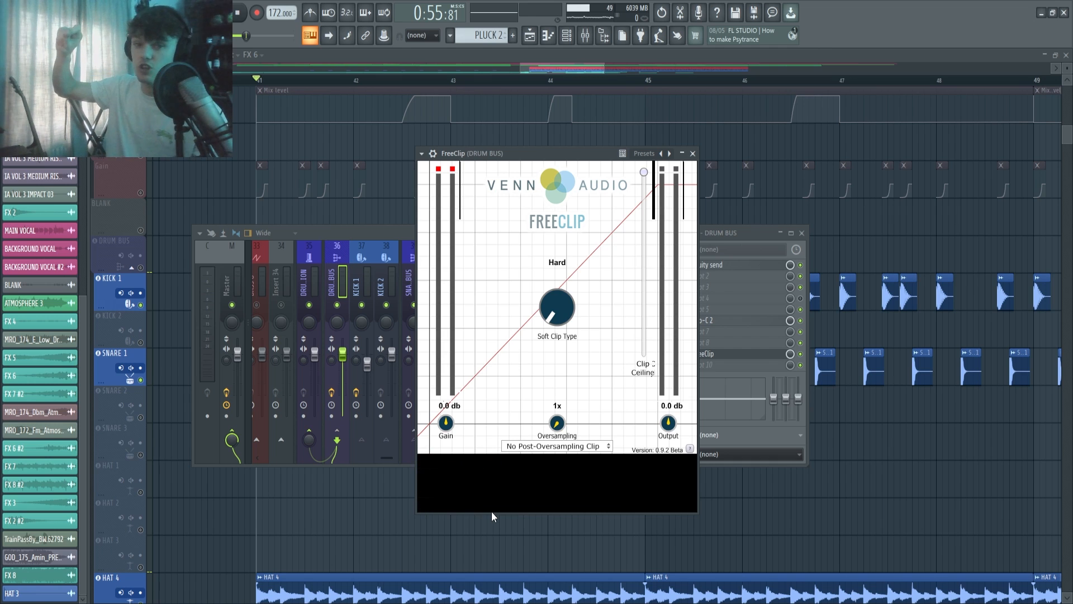
{"action": "left_click", "coordinate": [693, 154]}
- Select the BASS 6 pattern in the playlist and open its Serum instrument from the channel rack
{"action": "scroll", "coordinate": [547, 457], "scroll_direction": "down", "scroll_amount": 3}
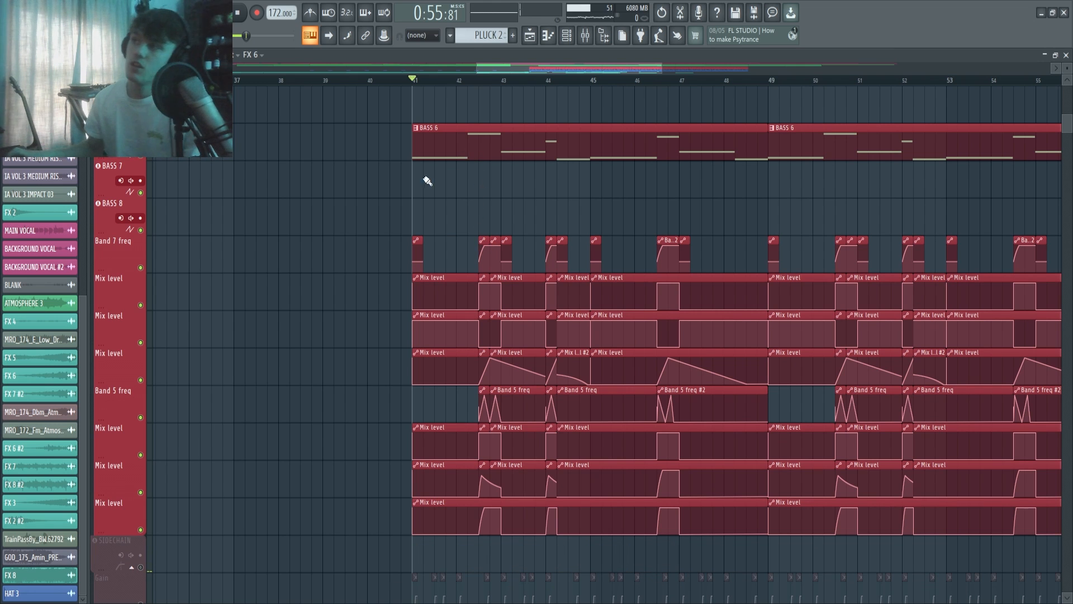
{"action": "scroll", "coordinate": [358, 270], "scroll_direction": "up", "scroll_amount": 1}
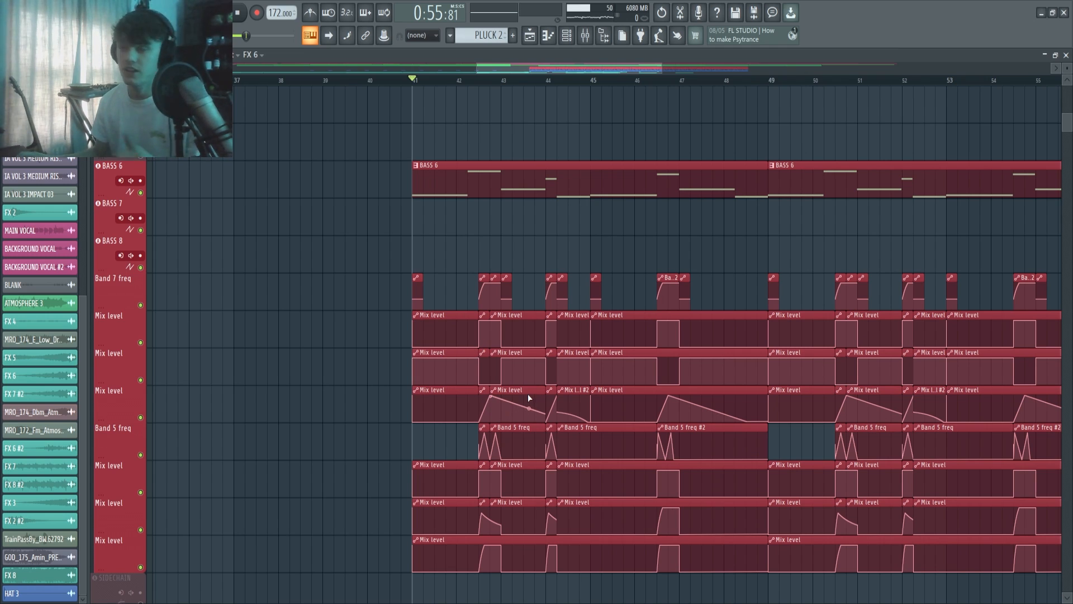
{"action": "scroll", "coordinate": [503, 358], "scroll_direction": "up", "scroll_amount": 3}
{"action": "left_click", "coordinate": [478, 295]}
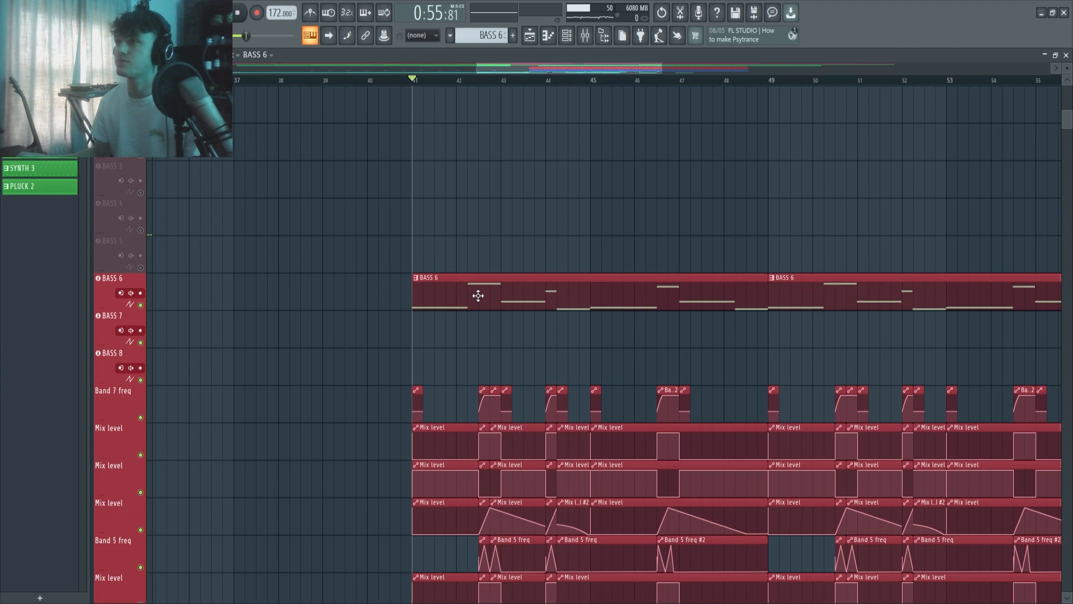
{"action": "left_click", "coordinate": [566, 35]}
{"action": "left_click", "coordinate": [800, 280]}
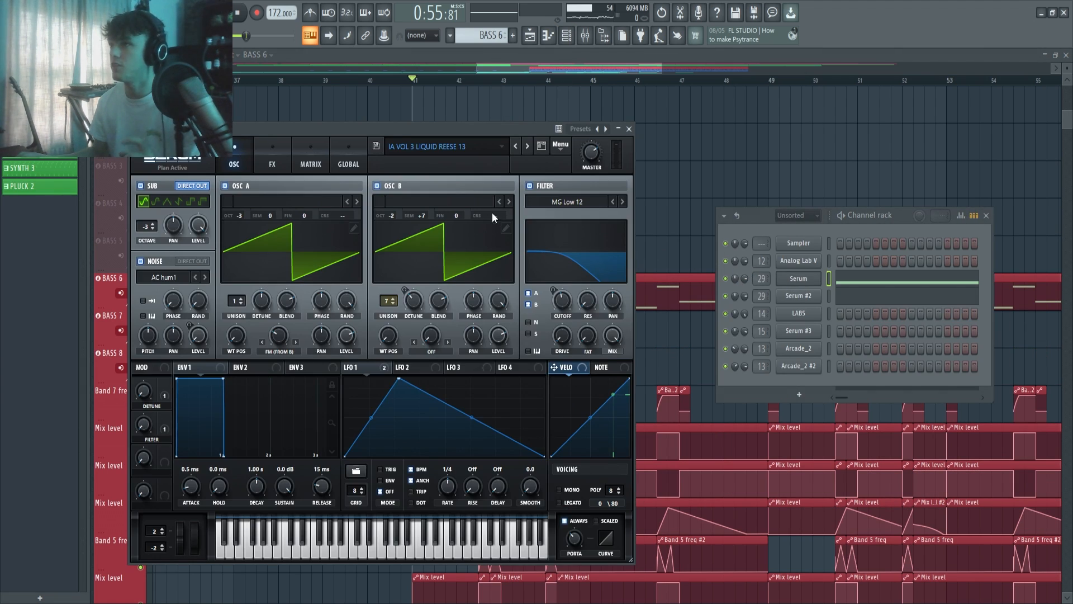
- Audition the IA VOL 3 LIQUID REESE 13 patch in Serum and examine its oscillator and filter cutoff settings
{"action": "left_click_drag", "start_coordinate": [404, 123], "coordinate": [493, 101]}
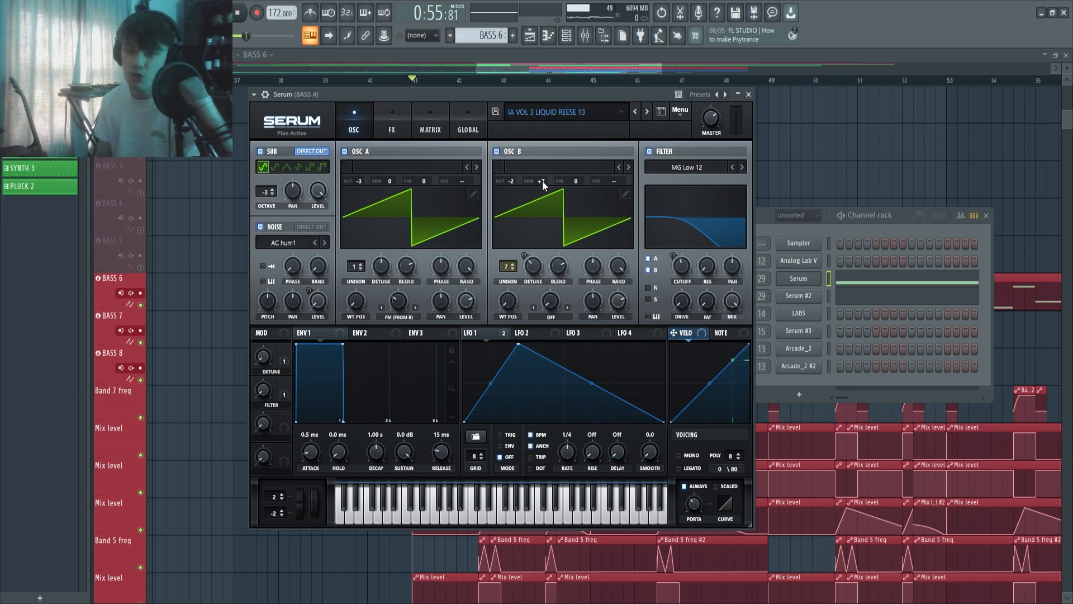
{"action": "left_click_drag", "start_coordinate": [444, 90], "coordinate": [452, 93]}
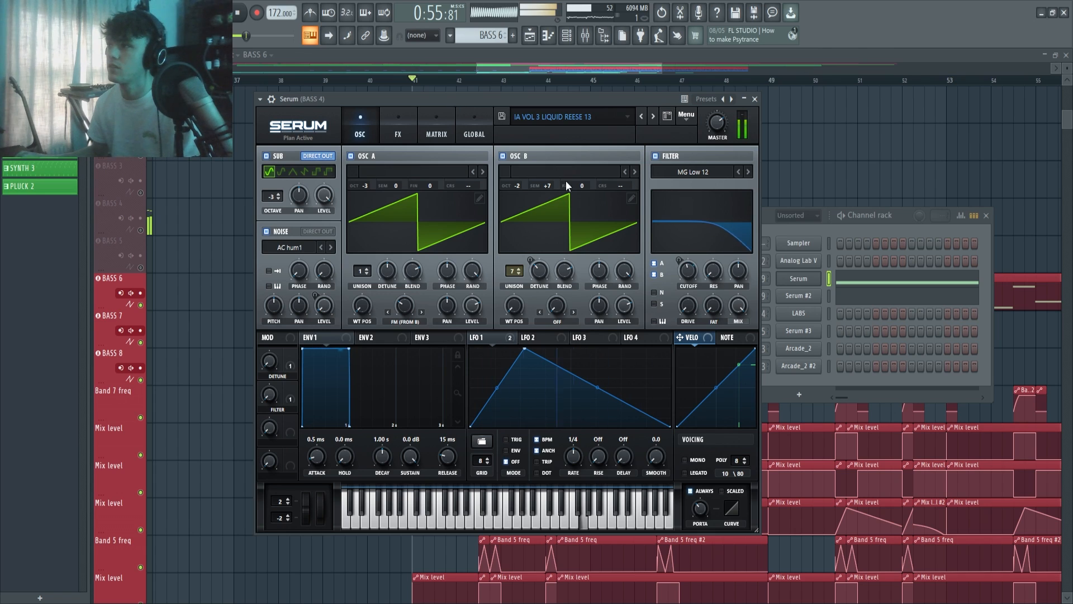
{"action": "mouse_move", "coordinate": [691, 271]}
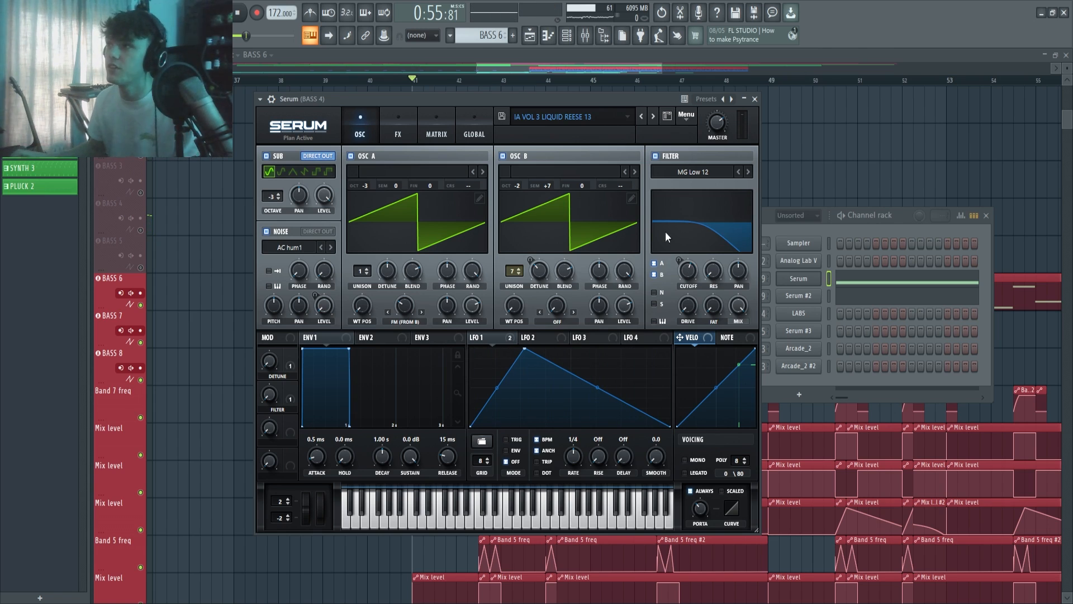
- Audition the reese patch with a single note and examine the tuning of OSC A and OSC B
{"action": "left_click_drag", "start_coordinate": [552, 183], "coordinate": [548, 219]}
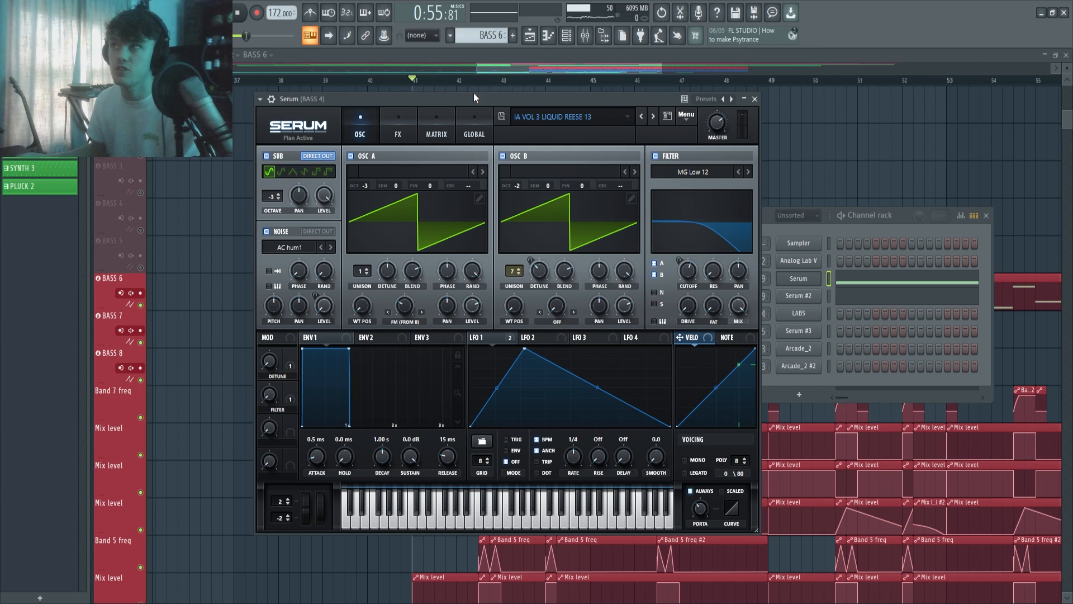
{"action": "left_click_drag", "start_coordinate": [474, 94], "coordinate": [452, 95]}
{"action": "key", "text": "z"}
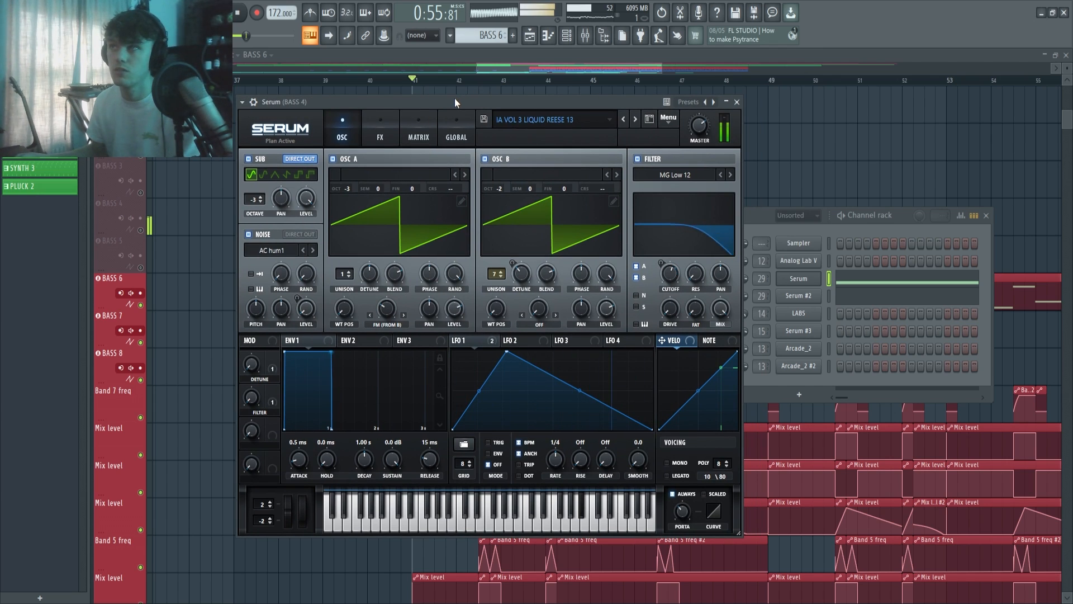
{"action": "left_click_drag", "start_coordinate": [518, 188], "coordinate": [528, 134]}
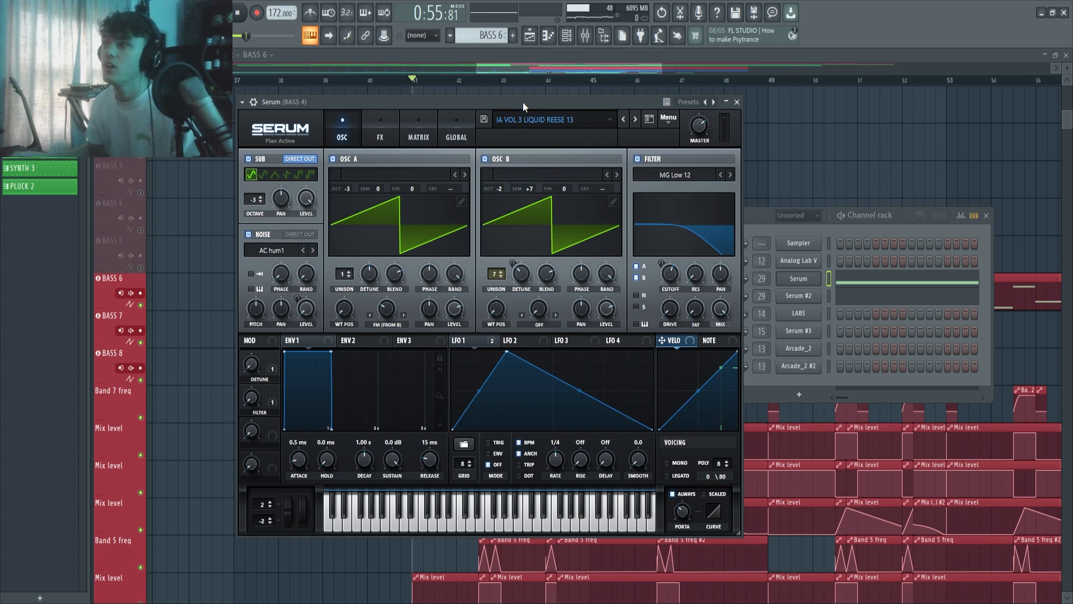
- Inspect the Tube distortion in the reese patch's Serum effects, and return to the oscillator view
{"action": "left_click_drag", "start_coordinate": [400, 99], "coordinate": [392, 97]}
{"action": "left_click", "coordinate": [379, 112]}
{"action": "left_click", "coordinate": [343, 123]}
{"action": "left_click", "coordinate": [356, 122]}
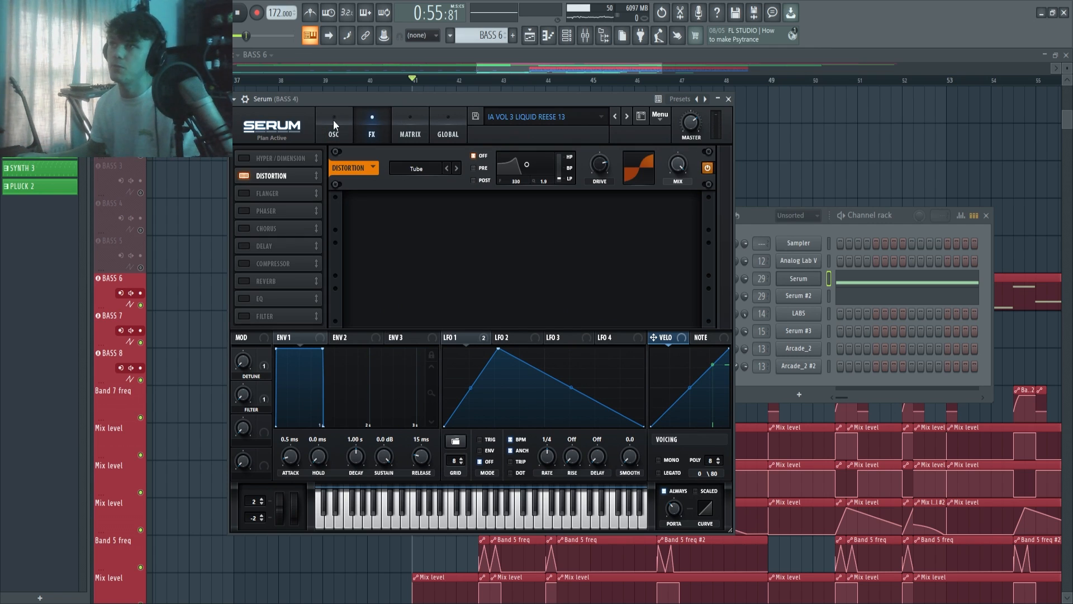
{"action": "left_click", "coordinate": [333, 119]}
{"action": "left_click", "coordinate": [358, 121]}
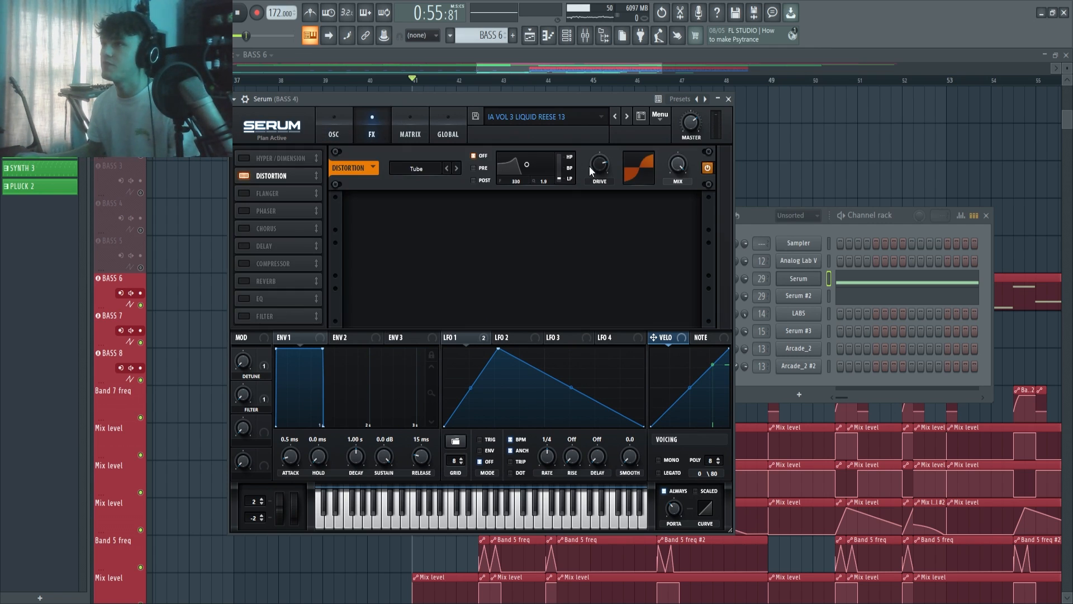
{"action": "left_click", "coordinate": [334, 129]}
{"action": "left_click_drag", "start_coordinate": [366, 98], "coordinate": [375, 98]}
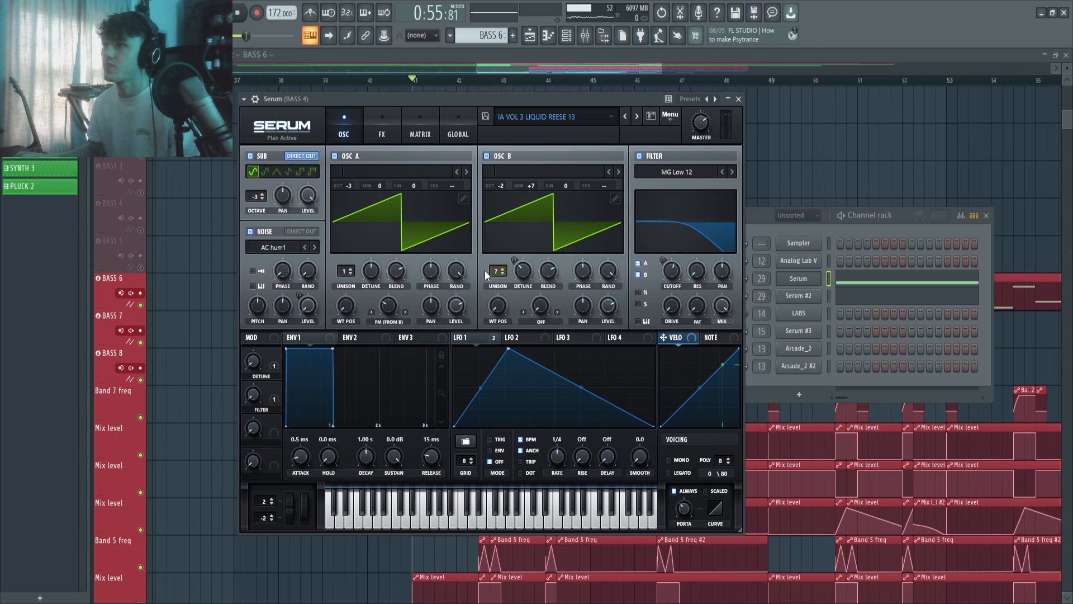
- Examine the LFO 1 modulation targets and OSC B's unison detune, and play back the bass line
{"action": "left_click", "coordinate": [475, 339]}
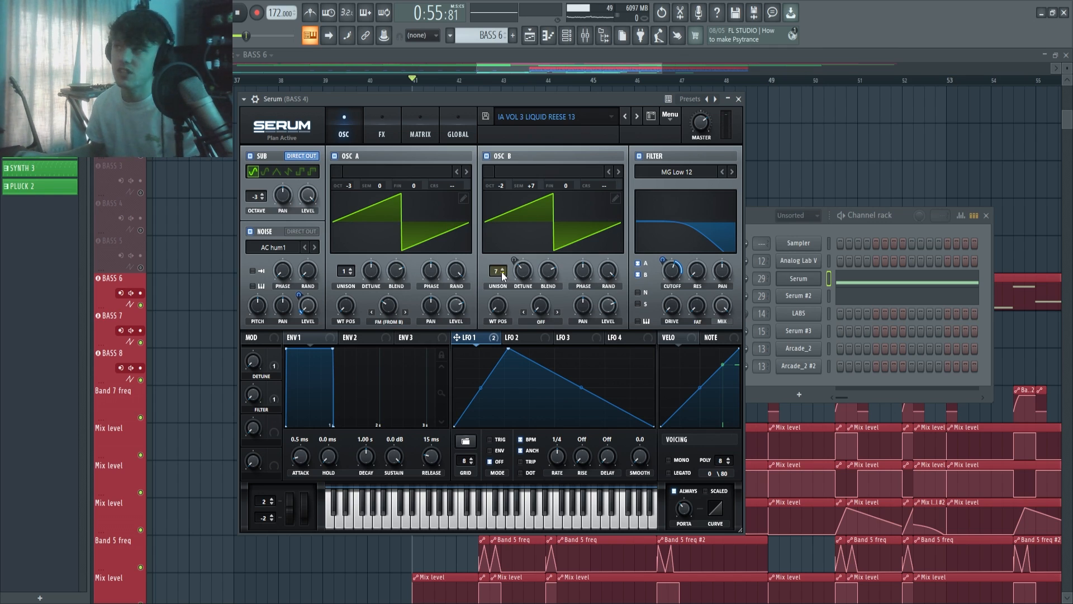
{"action": "left_click", "coordinate": [521, 273]}
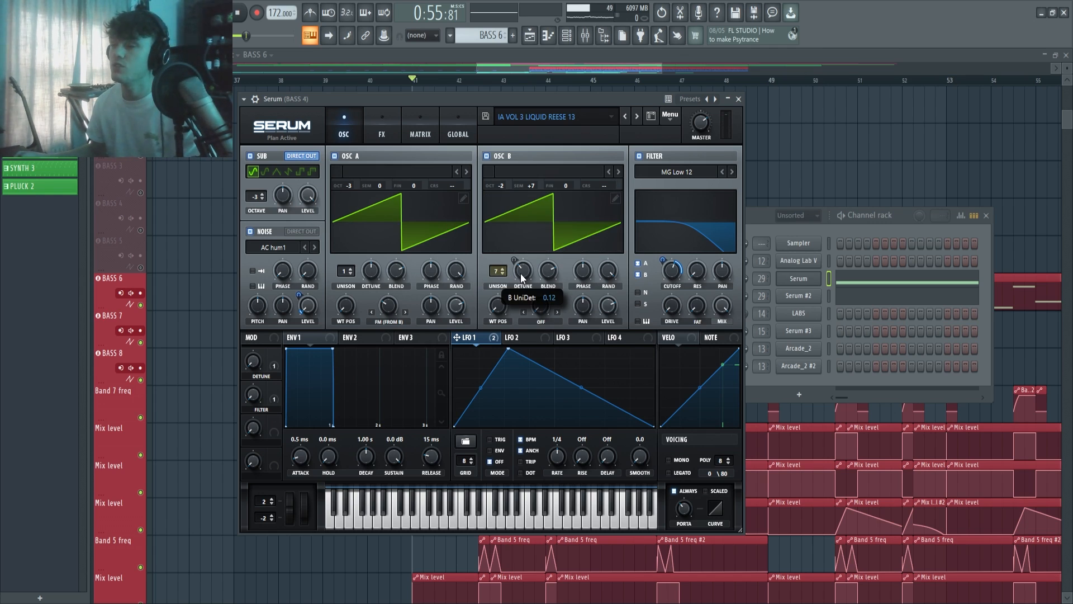
{"action": "left_click", "coordinate": [521, 273]}
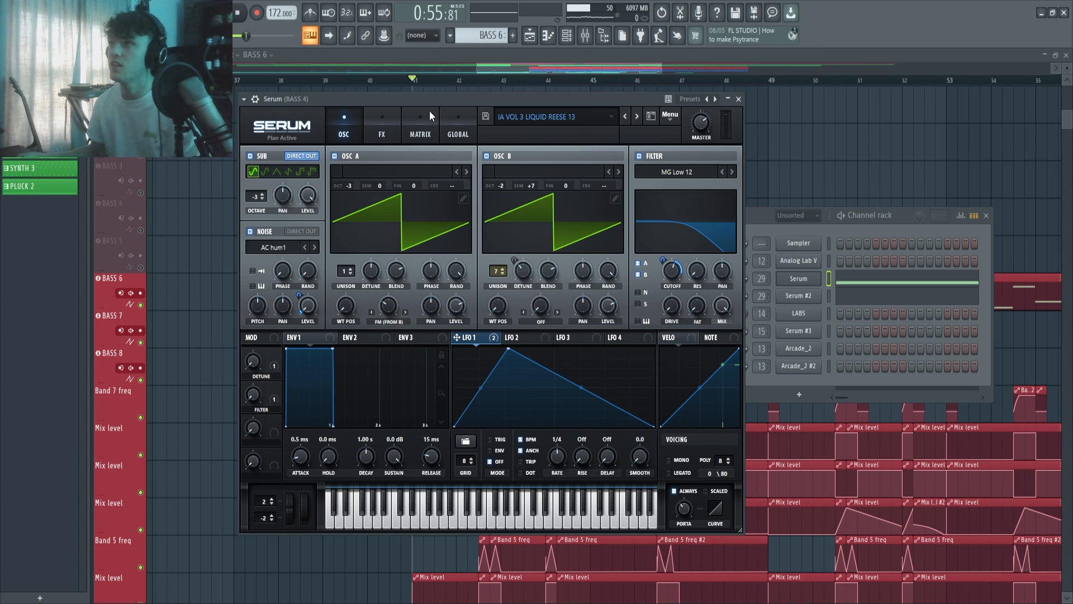
{"action": "key", "text": "space"}
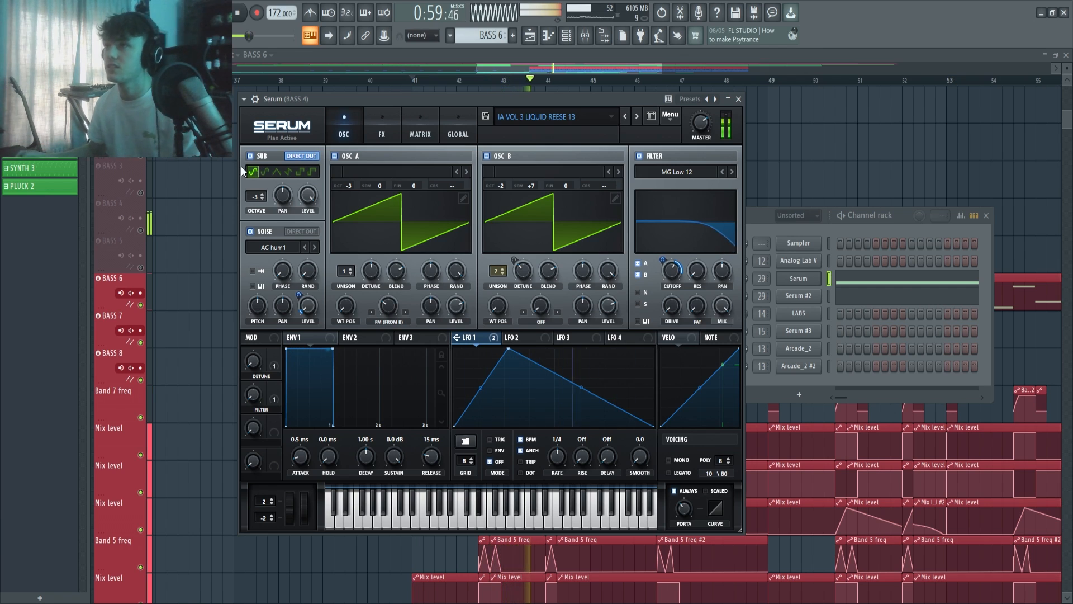
{"action": "key", "text": "space"}
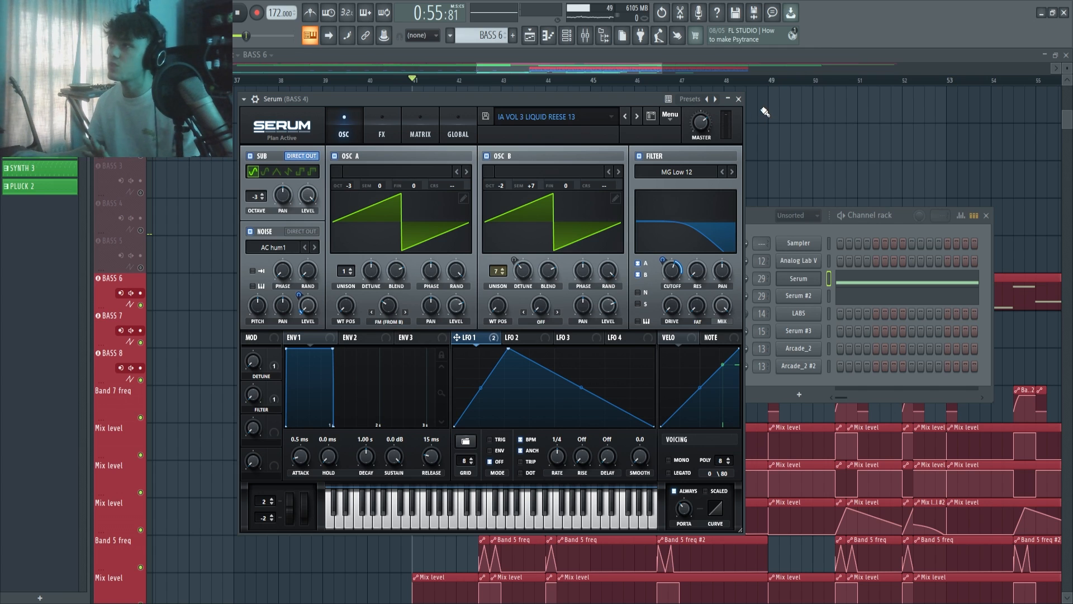
- Close Serum, show the BASS 4 mixer track, and inspect its OTT compressor's depth and band settings before closing it
{"action": "left_click", "coordinate": [738, 98]}
{"action": "left_click", "coordinate": [585, 35]}
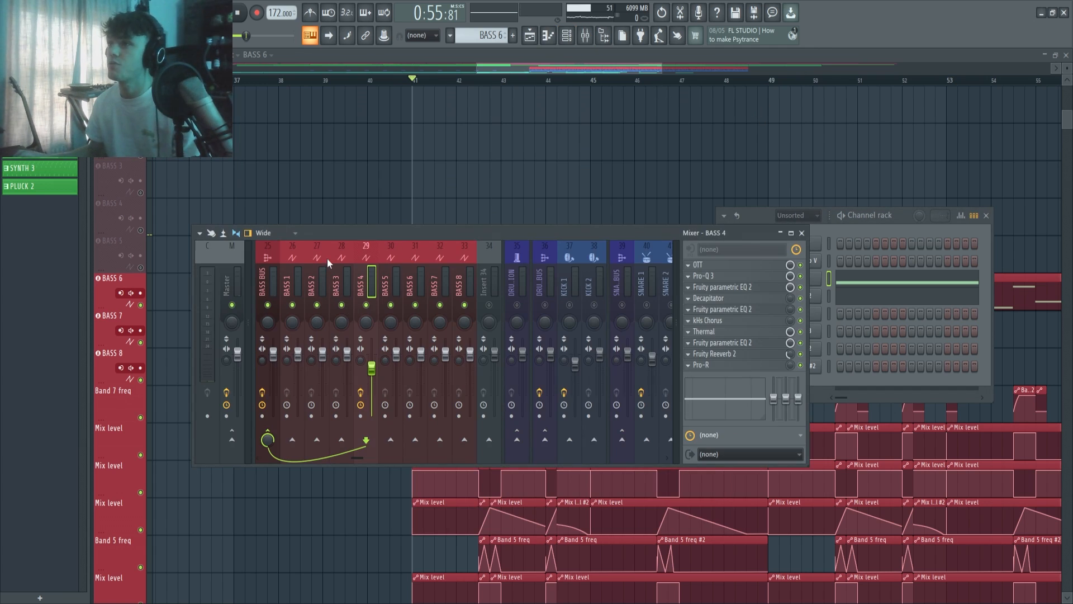
{"action": "left_click_drag", "start_coordinate": [364, 232], "coordinate": [301, 200]}
{"action": "left_click", "coordinate": [638, 233]}
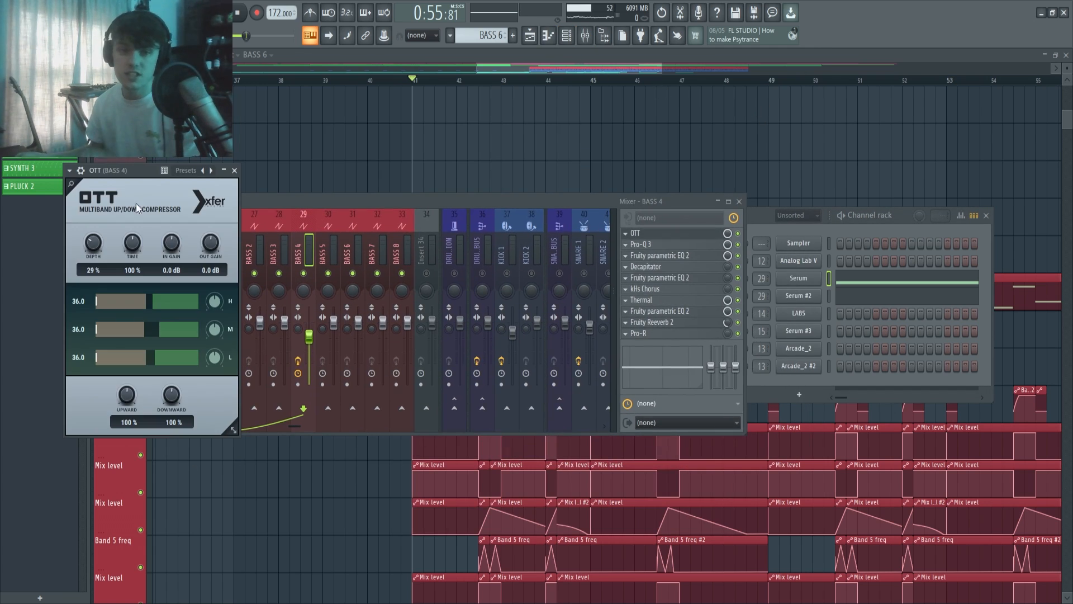
{"action": "left_click", "coordinate": [227, 170]}
{"action": "left_click", "coordinate": [225, 170]}
{"action": "left_click", "coordinate": [234, 171]}
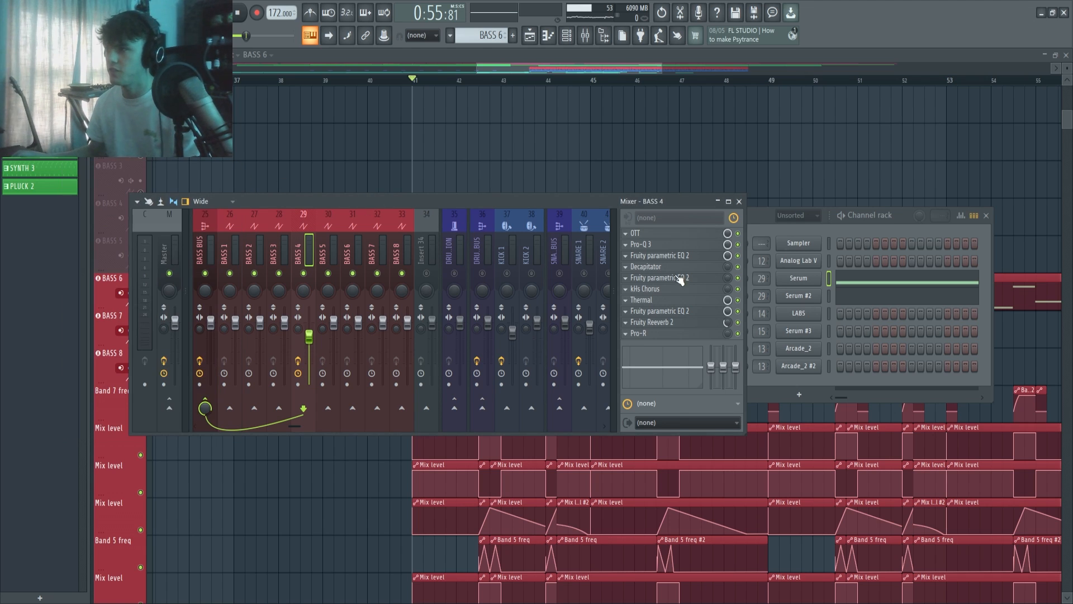
- Play the bass through Pro-Q 3 on BASS 4 to examine its low-frequency boost and cut bands, and close it
{"action": "left_click", "coordinate": [648, 246]}
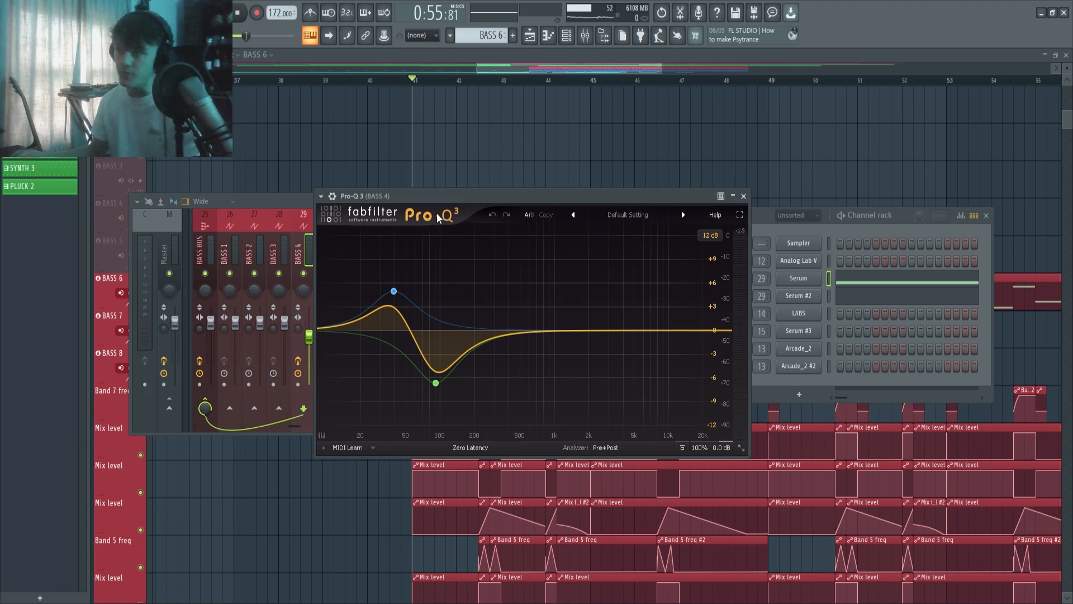
{"action": "left_click_drag", "start_coordinate": [447, 195], "coordinate": [405, 149]}
{"action": "key", "text": "space"}
{"action": "key", "text": "space"}
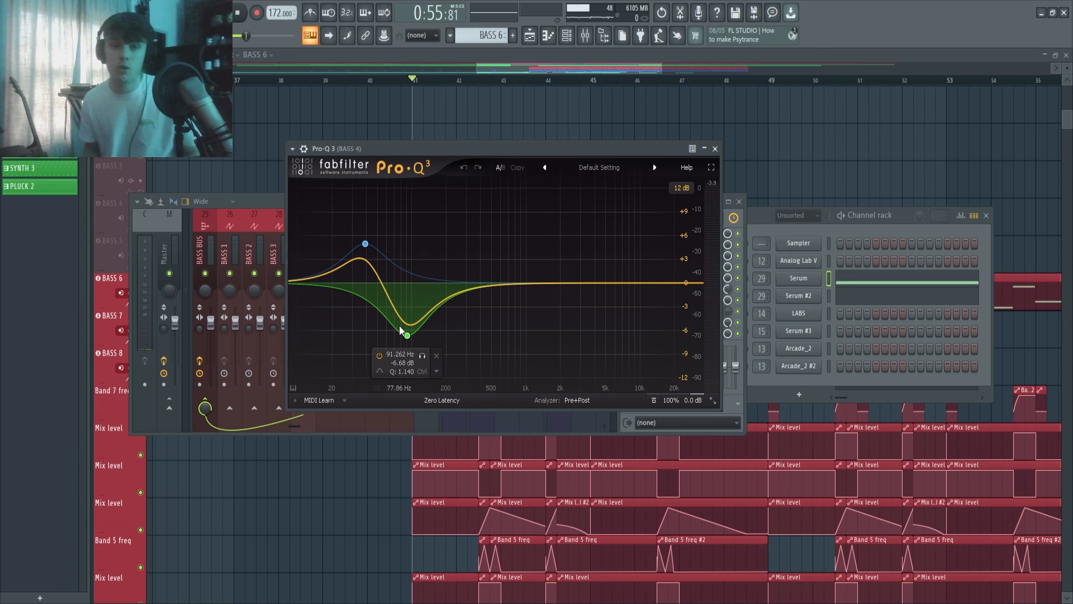
{"action": "left_click_drag", "start_coordinate": [401, 149], "coordinate": [429, 115]}
{"action": "key", "text": "space"}
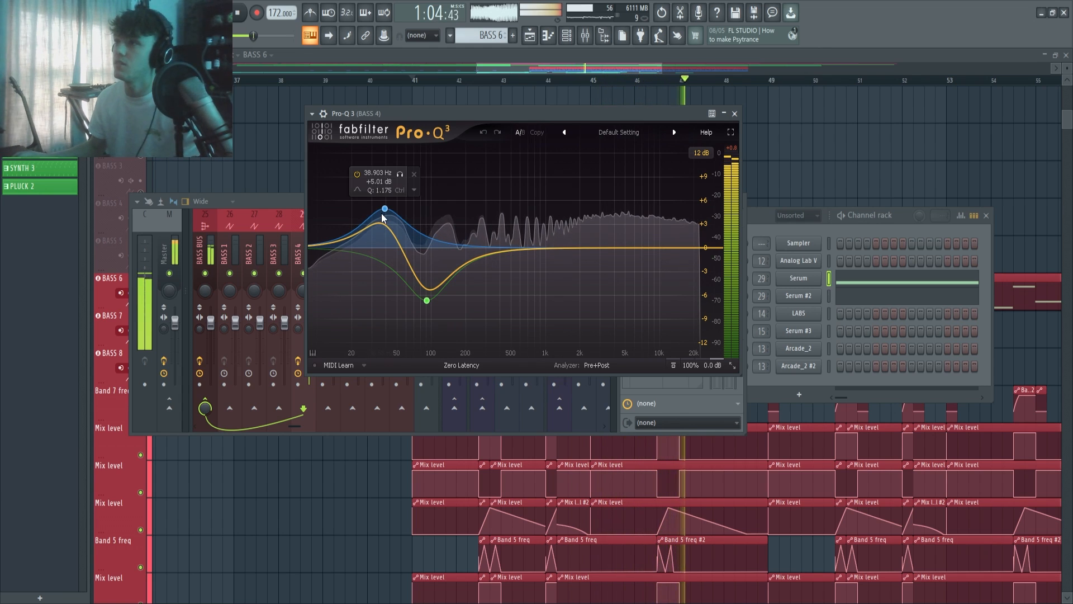
{"action": "key", "text": "space"}
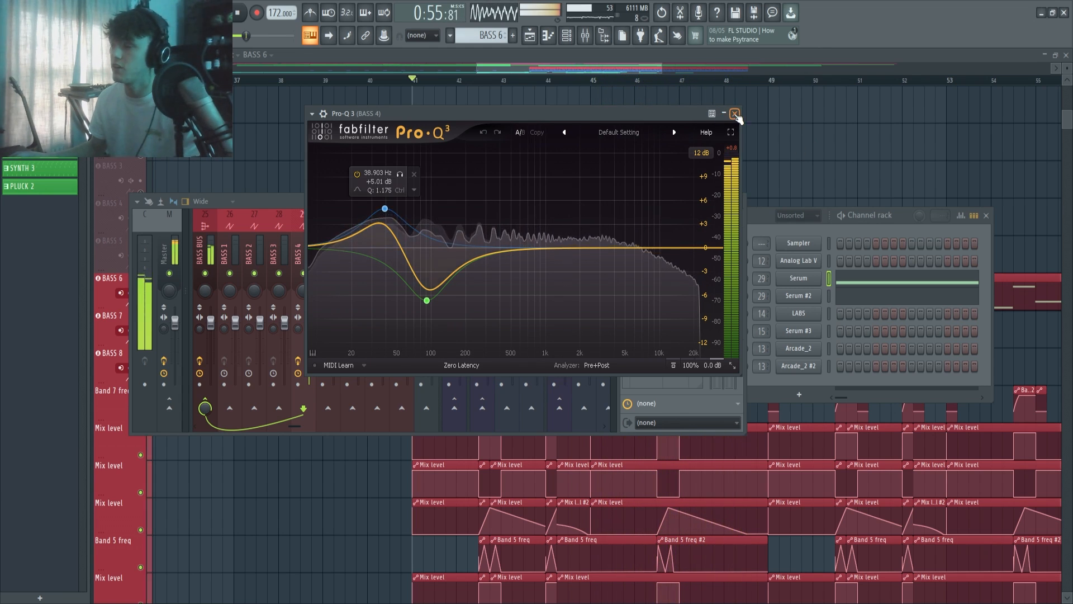
{"action": "left_click", "coordinate": [735, 114]}
- Inspect the low-end curve of the first Fruity parametric EQ 2 on BASS 4, and close it
{"action": "left_click", "coordinate": [660, 277]}
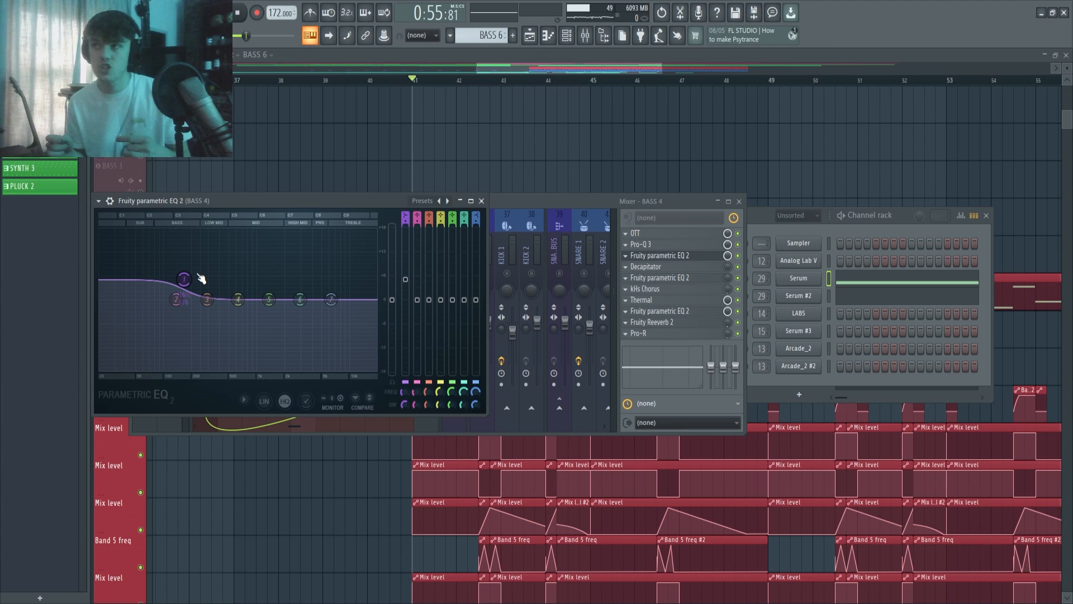
{"action": "left_click", "coordinate": [481, 200]}
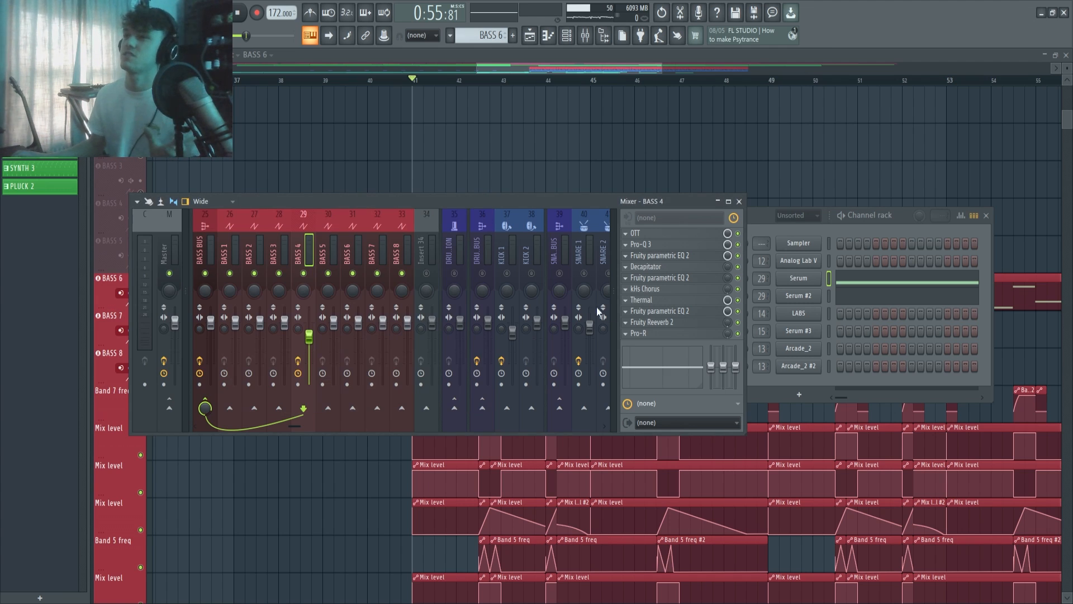
{"action": "left_click", "coordinate": [658, 257]}
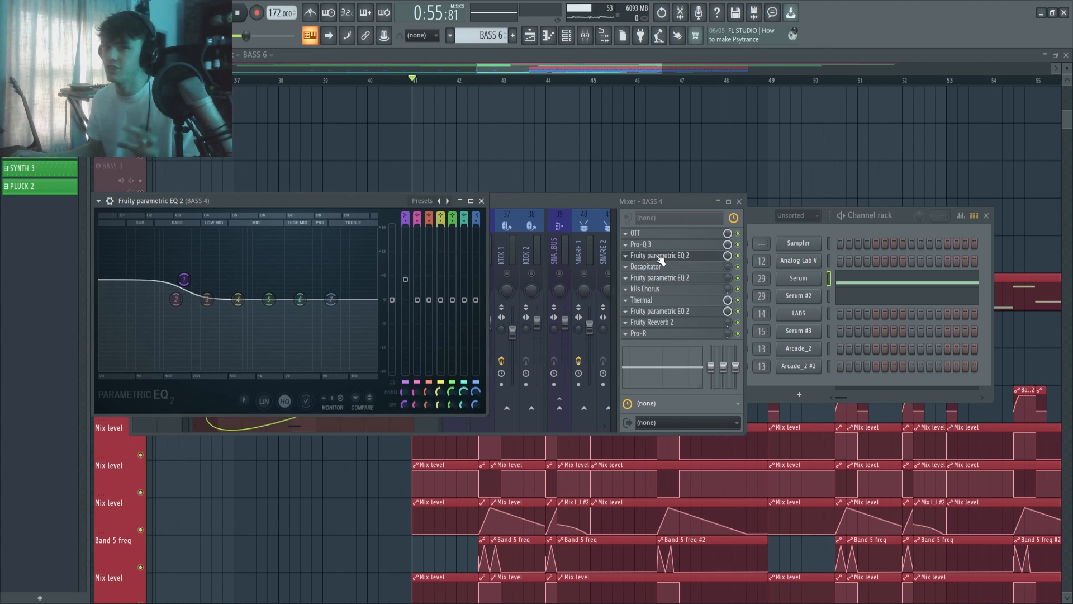
{"action": "left_click", "coordinate": [659, 257]}
- Inspect the Decapitator and Thermal distortion plugins on BASS 4, closing each one after viewing
{"action": "left_click", "coordinate": [659, 267]}
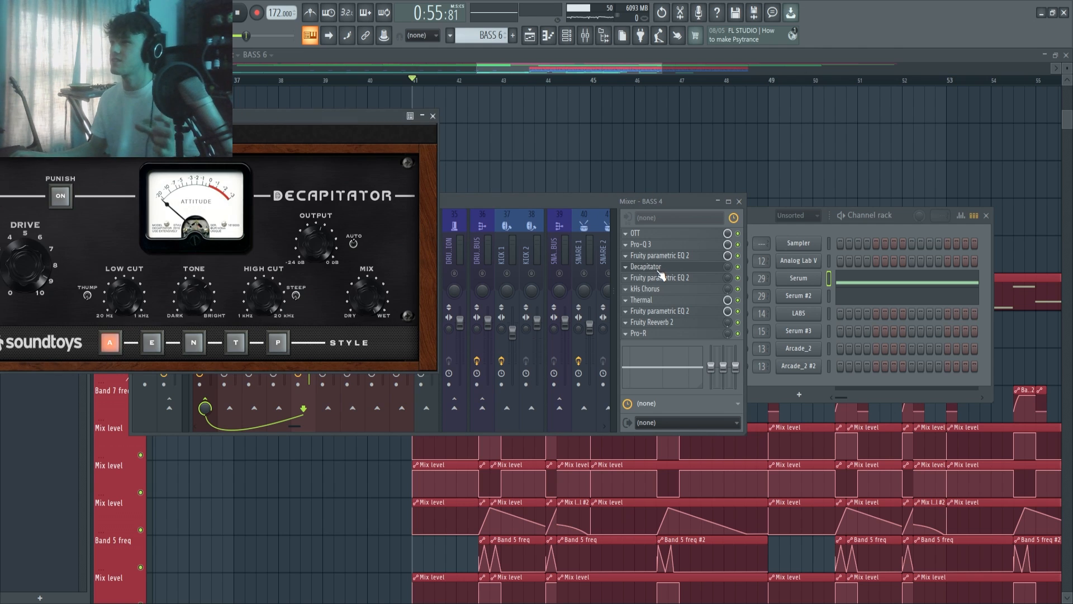
{"action": "left_click_drag", "start_coordinate": [241, 132], "coordinate": [330, 184]}
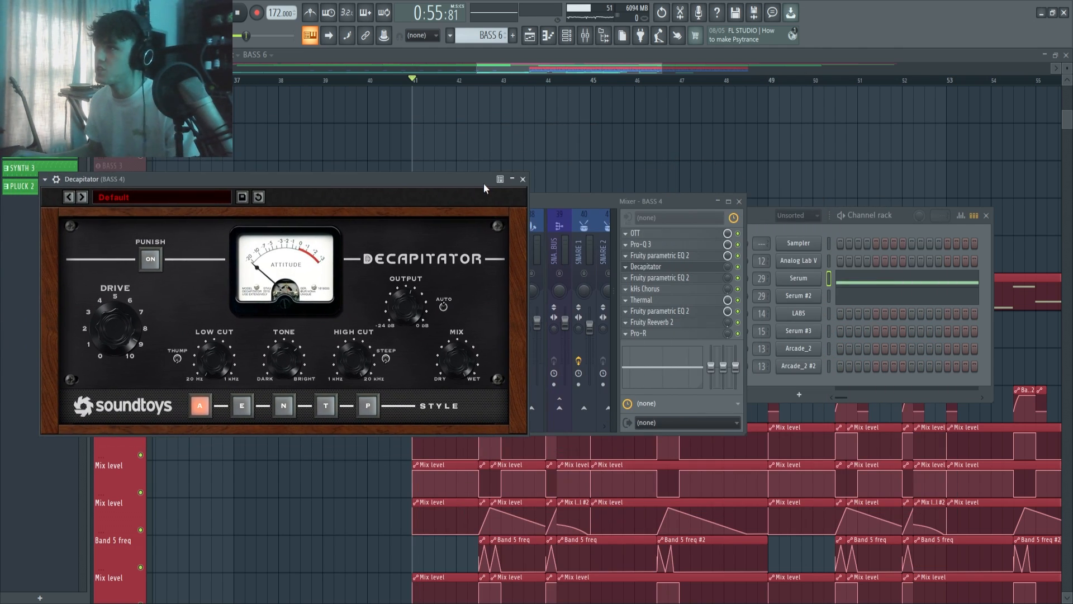
{"action": "left_click", "coordinate": [523, 179]}
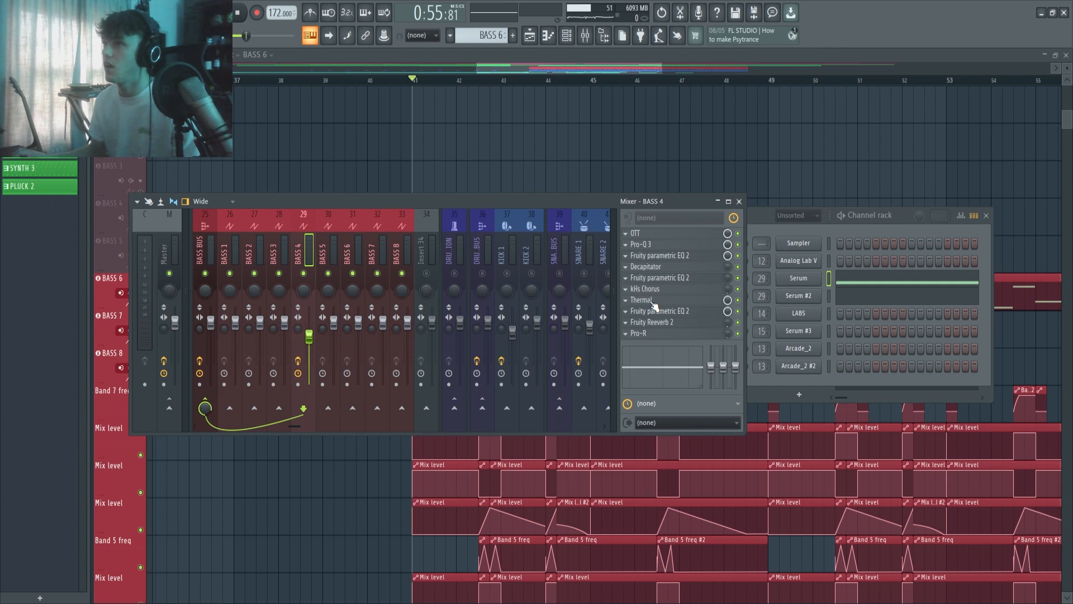
{"action": "left_click", "coordinate": [653, 300]}
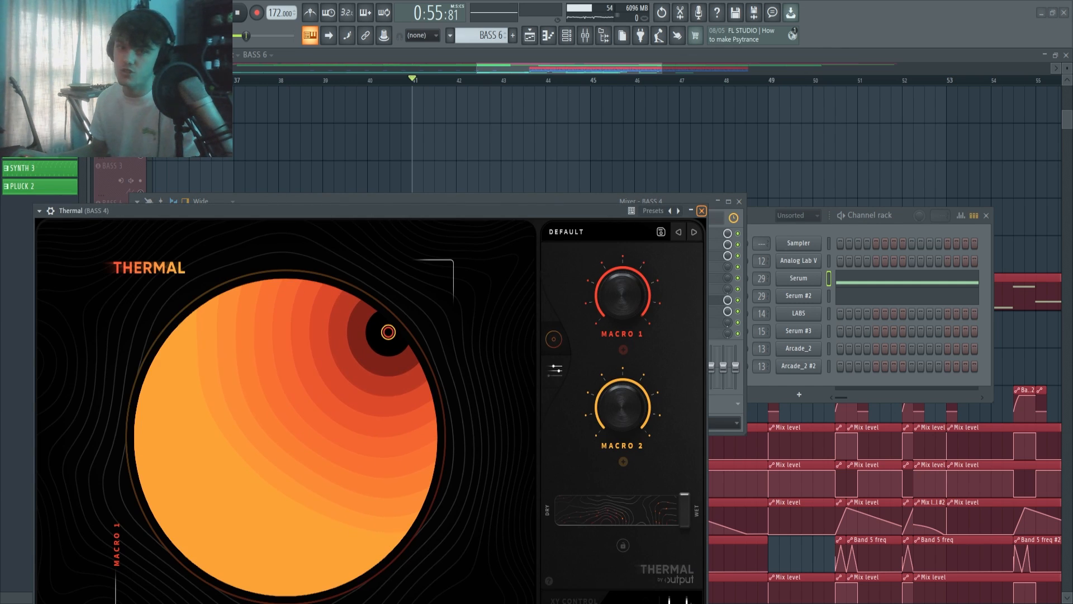
{"action": "left_click", "coordinate": [702, 211]}
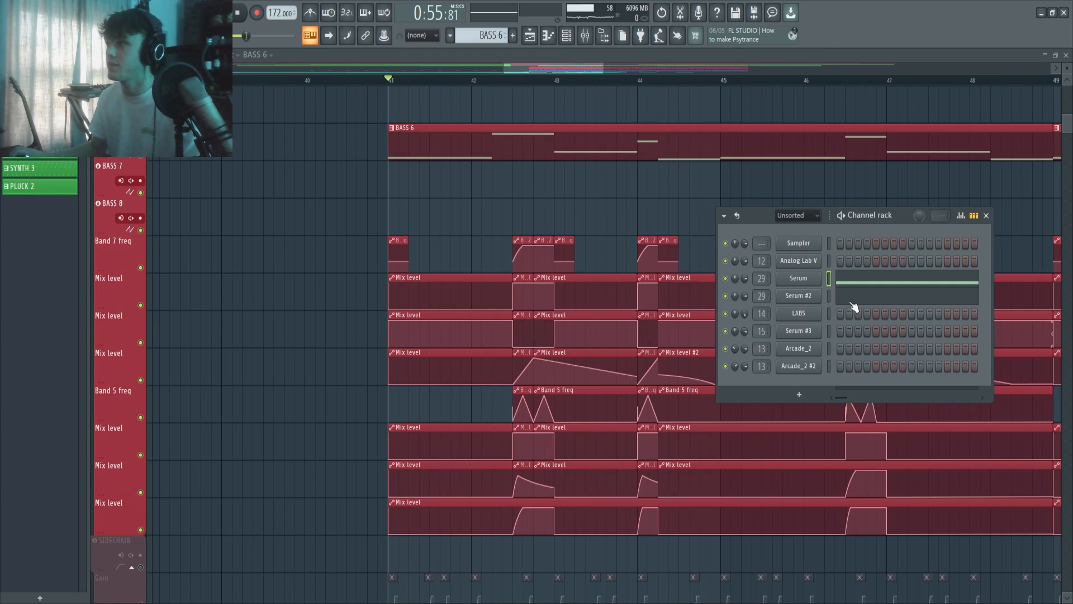
- Play the arrangement from the high note in bar 42 of the BASS 6 clip, and open Serum #2 from the channel rack
{"action": "left_click", "coordinate": [499, 117]}
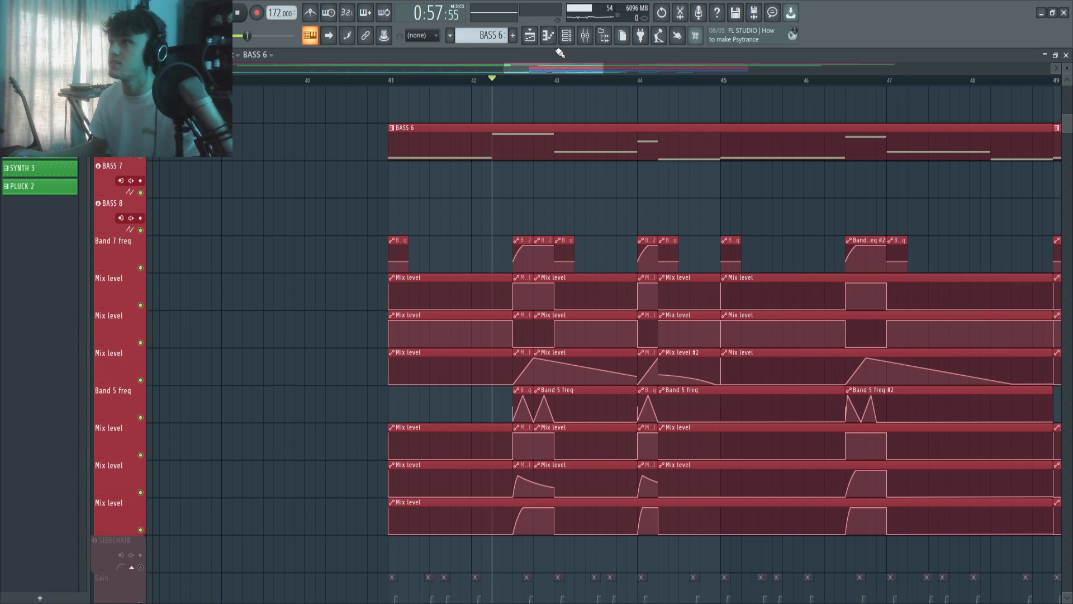
{"action": "left_click", "coordinate": [565, 37]}
{"action": "key", "text": "space"}
{"action": "key", "text": "space"}
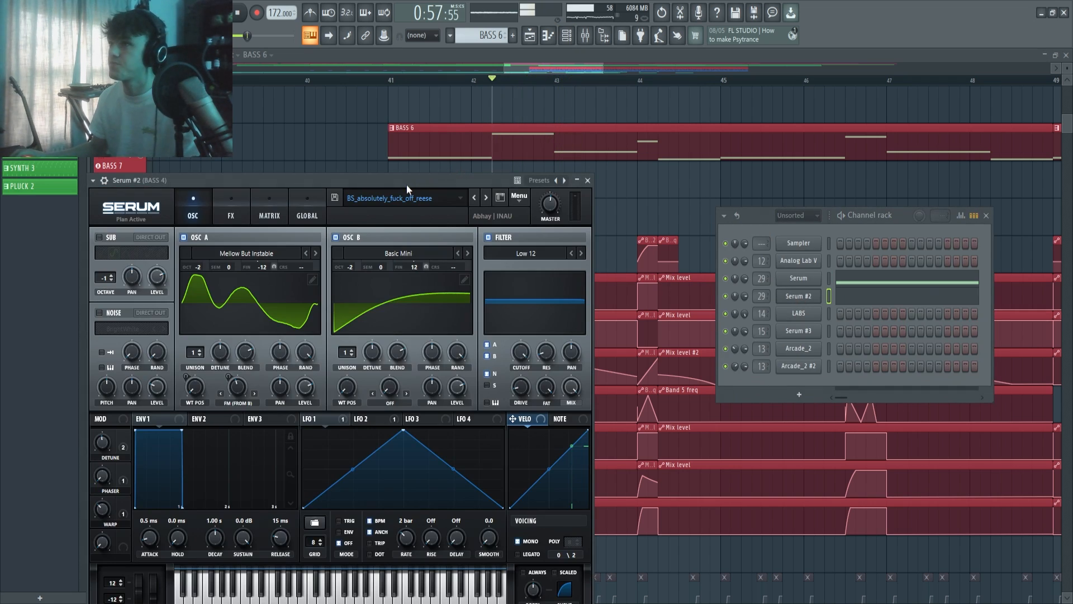
- Reposition the Serum #2 window and examine the reese patch's Mellow But Instable and Basic Mini oscillators
{"action": "left_click_drag", "start_coordinate": [406, 183], "coordinate": [546, 171]}
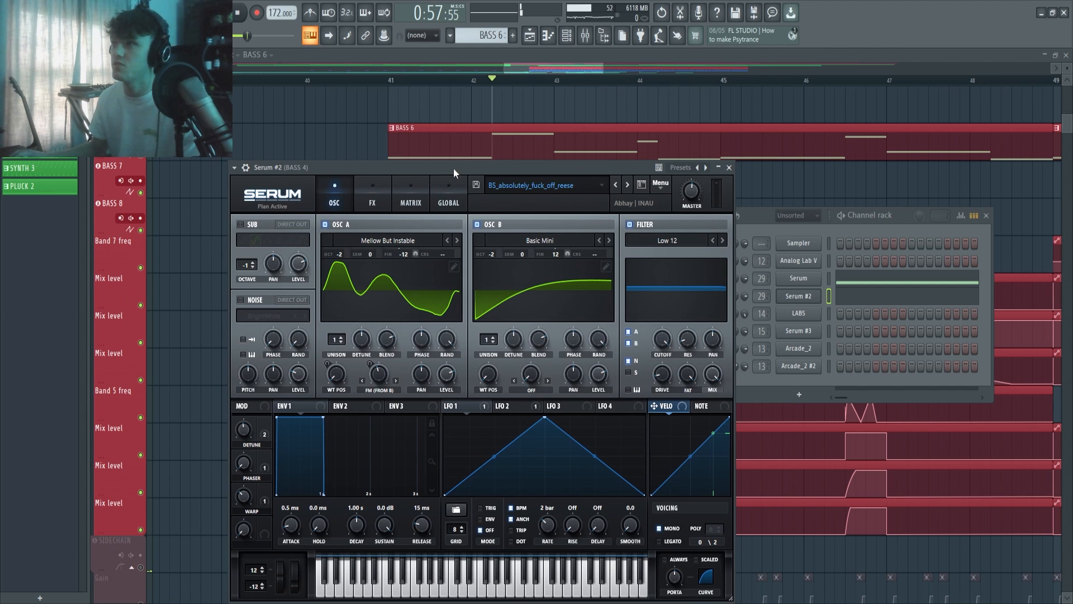
{"action": "left_click_drag", "start_coordinate": [454, 168], "coordinate": [443, 130]}
{"action": "left_click", "coordinate": [349, 156]}
{"action": "left_click", "coordinate": [337, 156]}
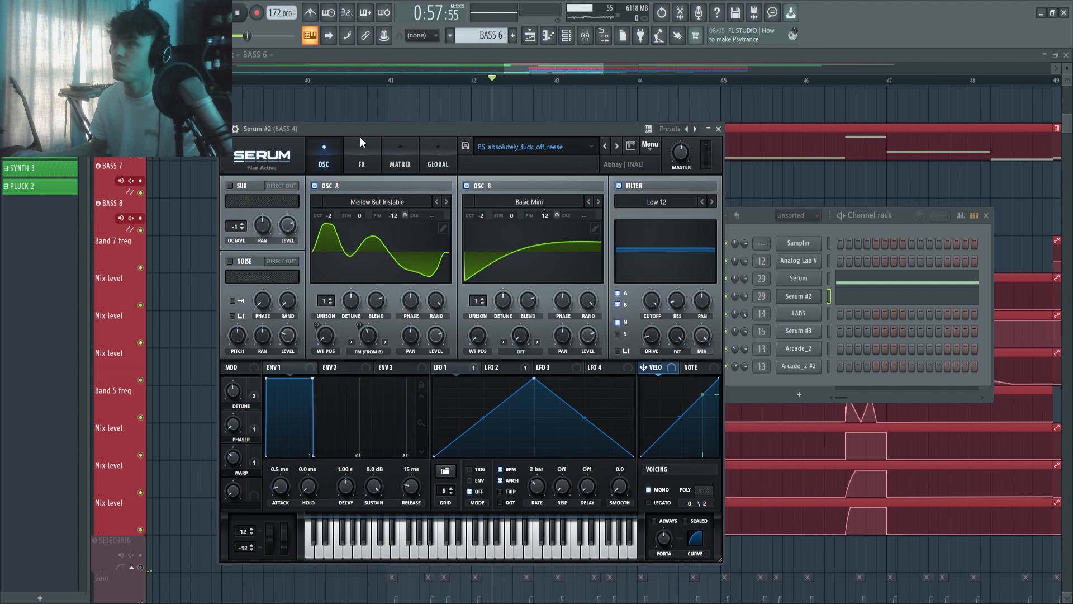
{"action": "left_click_drag", "start_coordinate": [362, 130], "coordinate": [357, 110]}
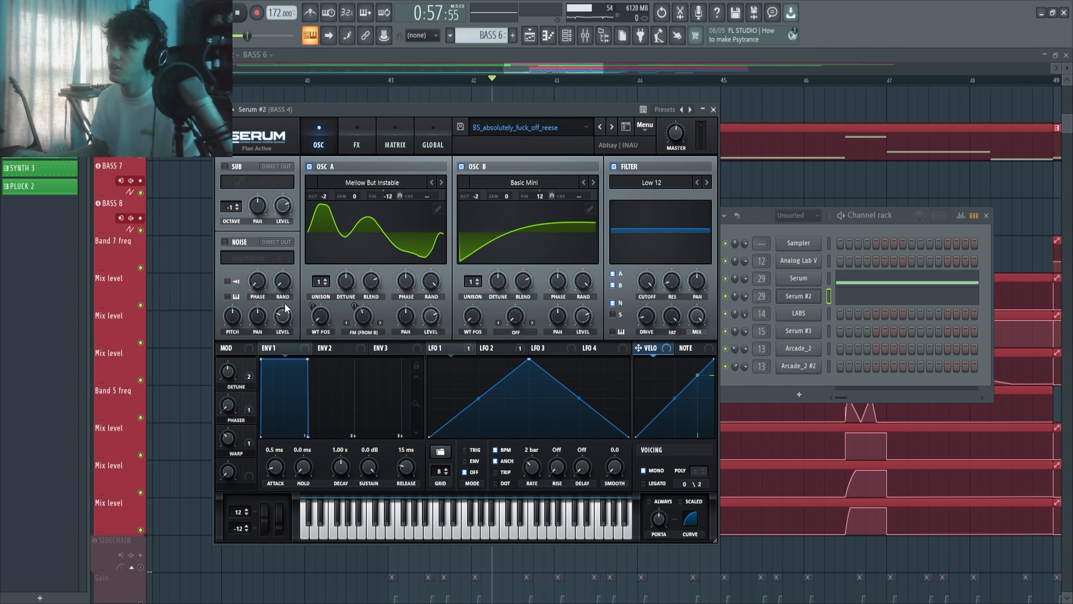
- Open the Serum #2 effects and examine the rack from Hyper/Dimension down to the Compressor
{"action": "left_click", "coordinate": [354, 143]}
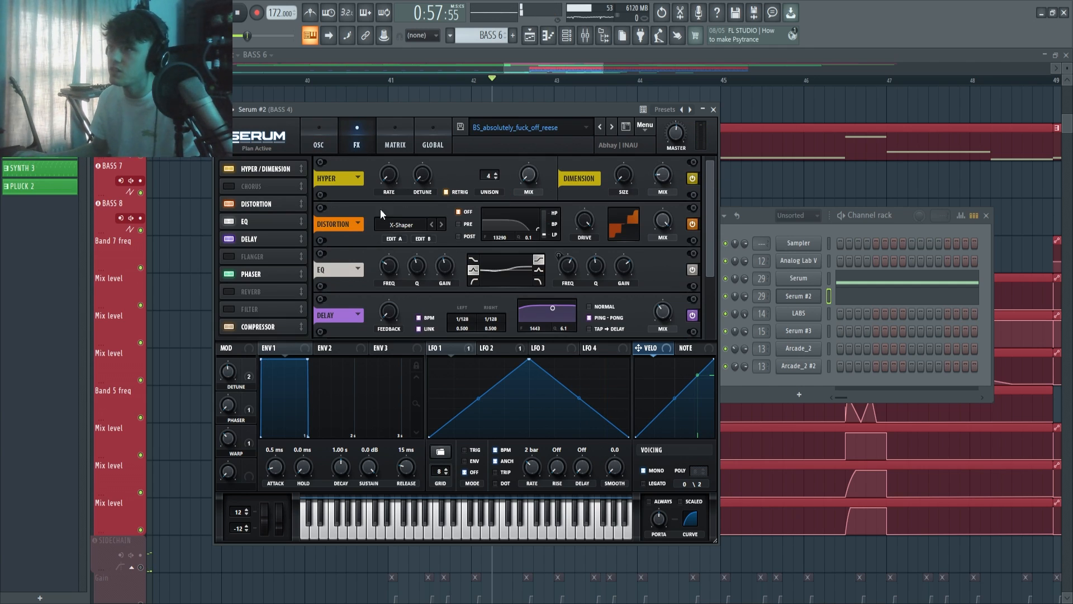
{"action": "scroll", "coordinate": [712, 220], "scroll_direction": "down", "scroll_amount": 1}
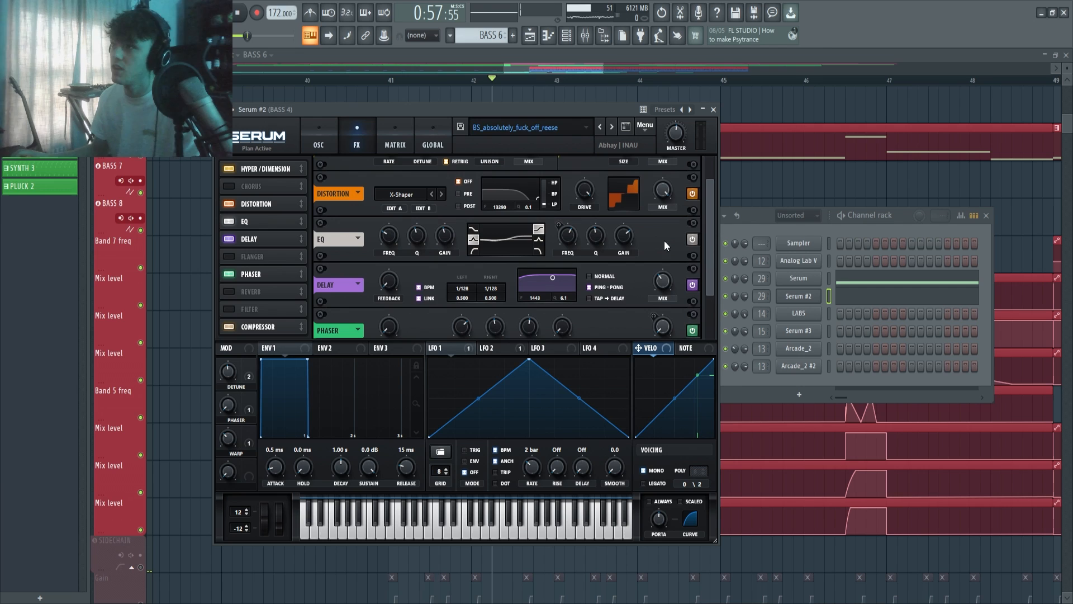
{"action": "scroll", "coordinate": [713, 246], "scroll_direction": "down", "scroll_amount": 1}
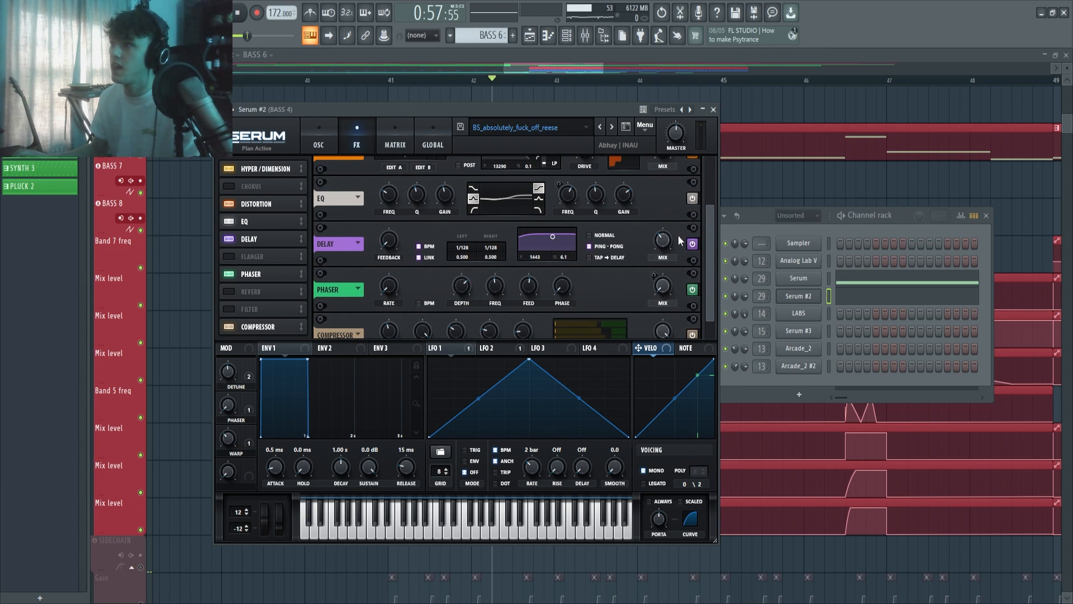
{"action": "scroll", "coordinate": [708, 256], "scroll_direction": "down", "scroll_amount": 1}
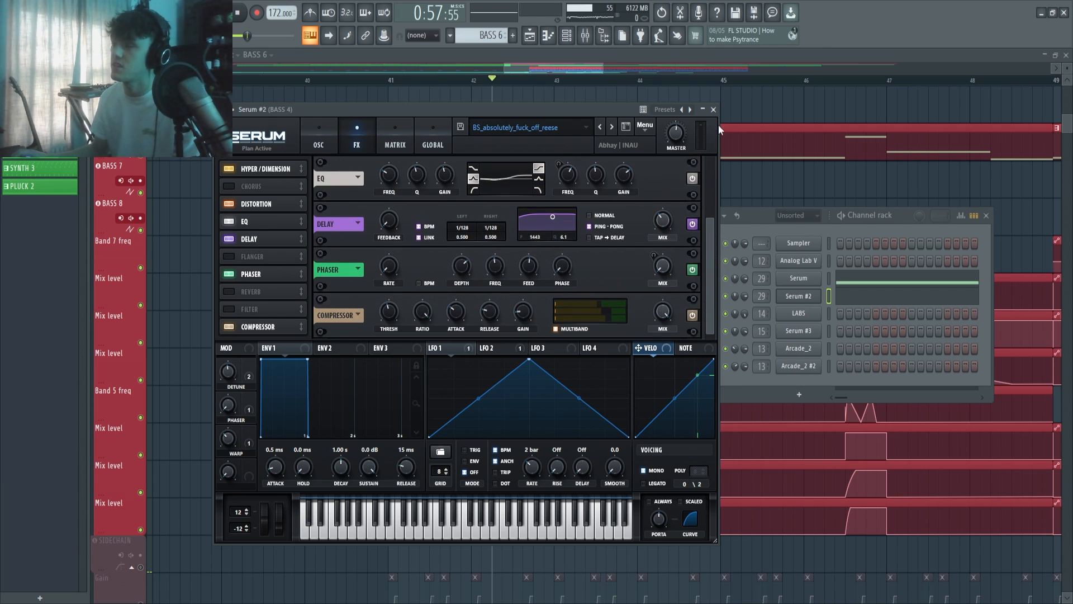
- Close Serum #2 and the channel rack, and examine the bass automation clips starting midway through bar 42
{"action": "left_click", "coordinate": [713, 110]}
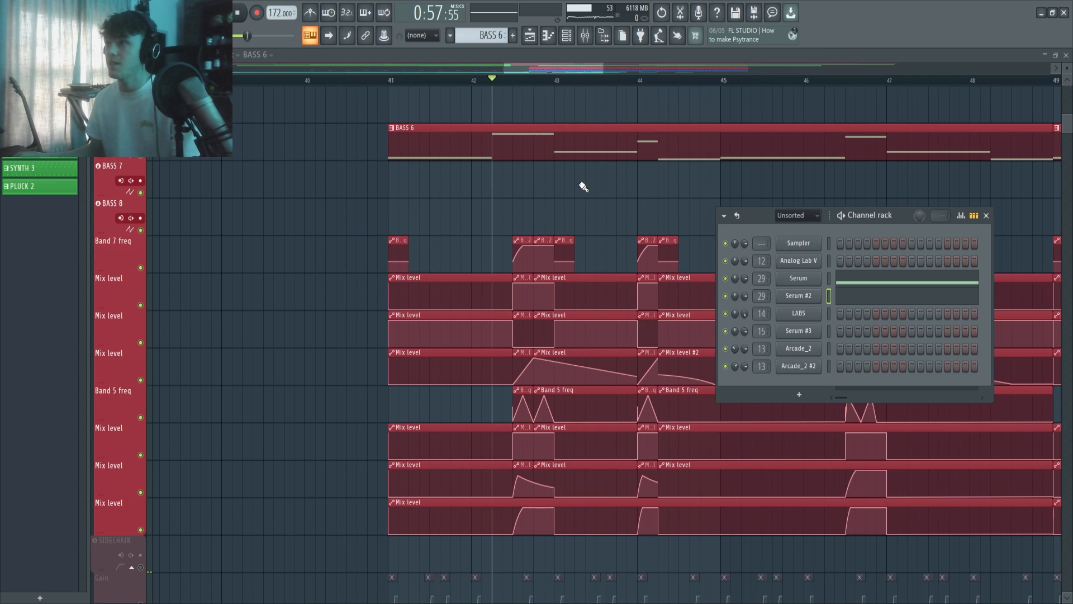
{"action": "key", "text": "F6"}
{"action": "scroll", "coordinate": [541, 237], "scroll_direction": "up", "scroll_amount": 3}
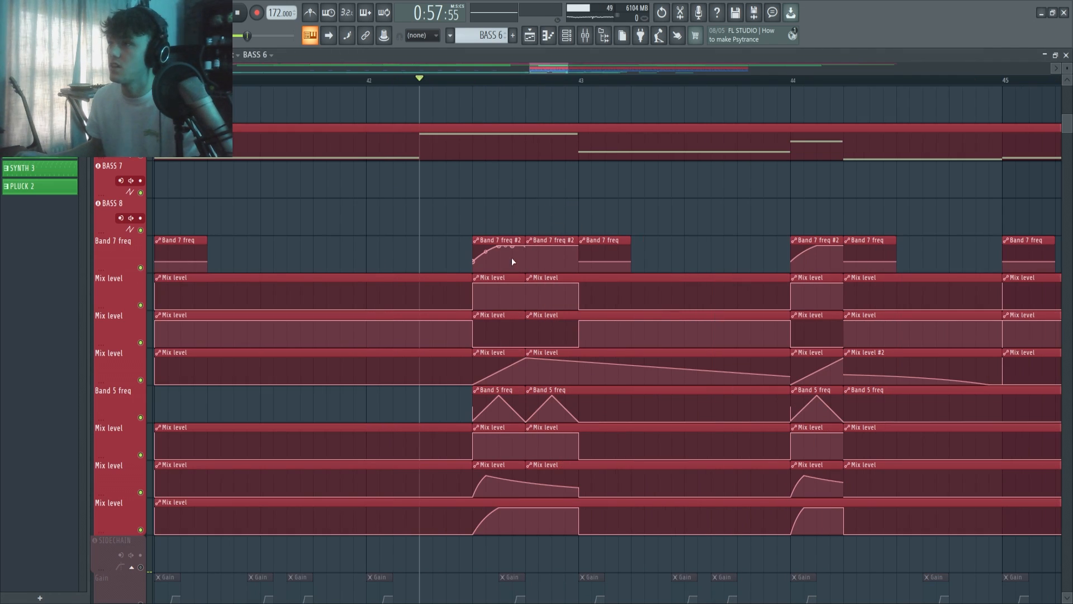
{"action": "scroll", "coordinate": [491, 106], "scroll_direction": "up", "scroll_amount": 3}
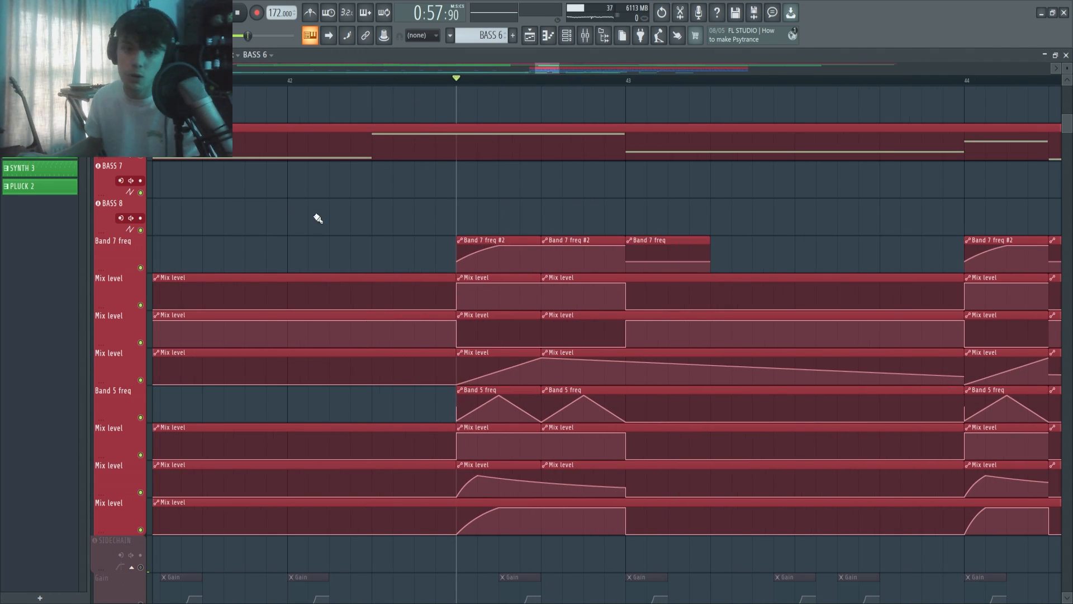
- Select the Band 7 freq #2 clip, check the Fruity parametric EQ 2 below Pro-Q 3 on BASS 4, and play the automated section
{"action": "left_click", "coordinate": [503, 243]}
{"action": "left_click", "coordinate": [585, 35]}
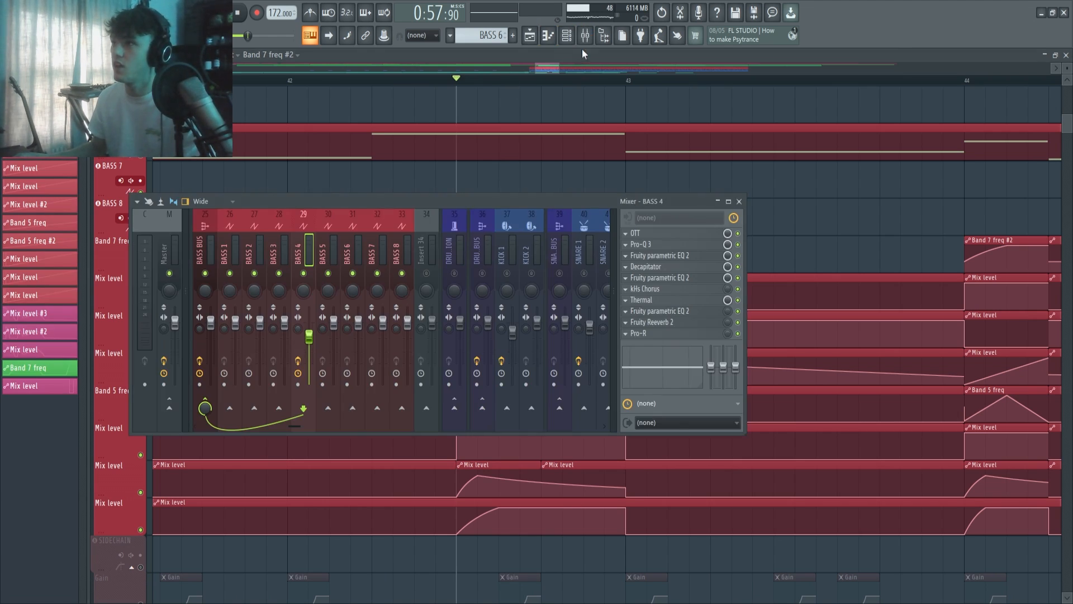
{"action": "left_click_drag", "start_coordinate": [515, 206], "coordinate": [612, 319]}
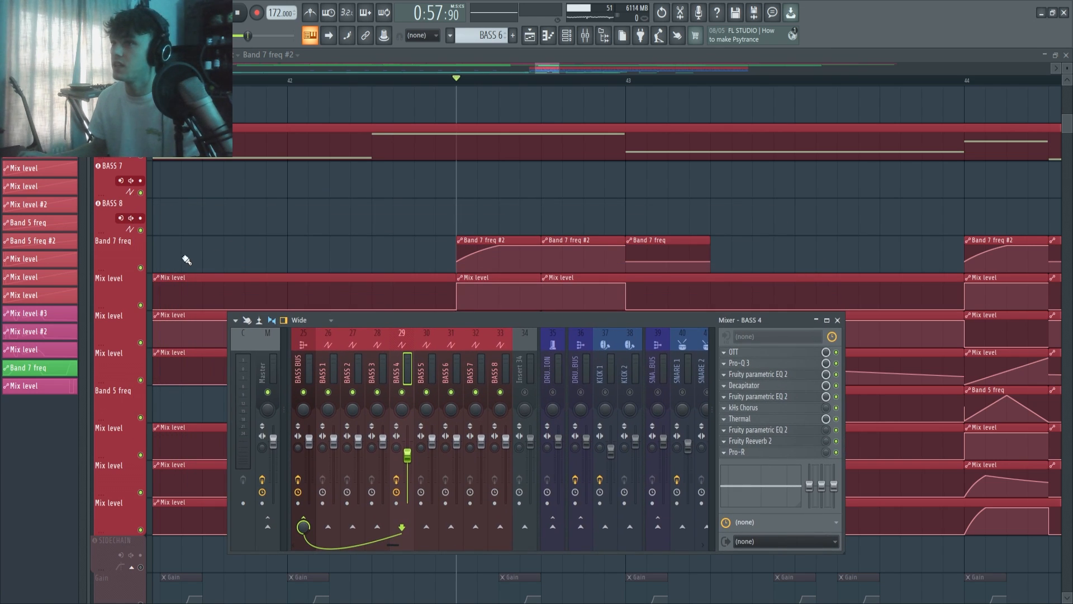
{"action": "left_click", "coordinate": [773, 374]}
{"action": "left_click", "coordinate": [774, 379]}
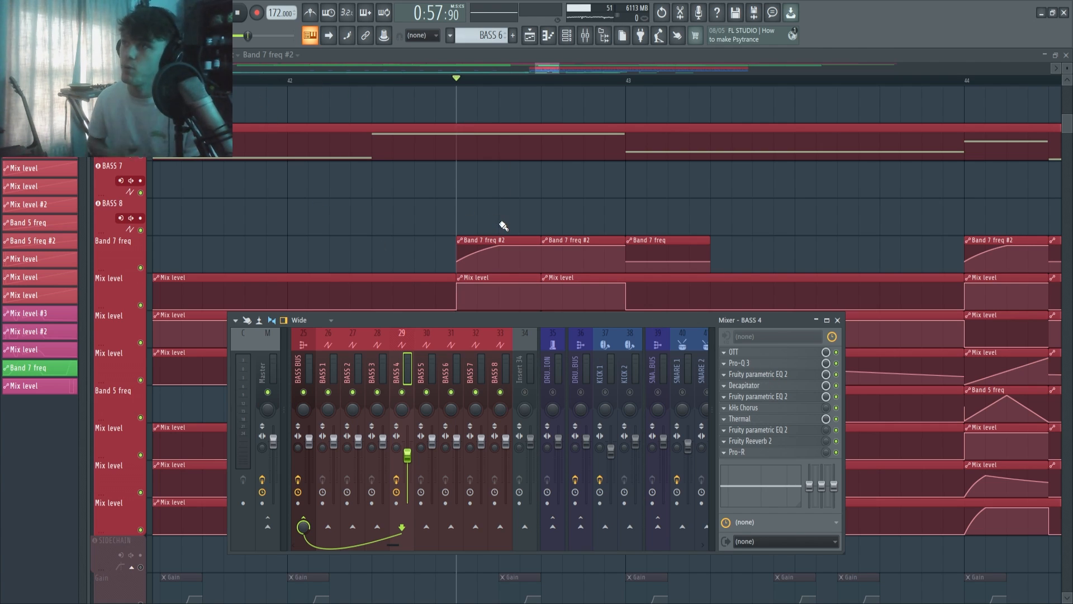
{"action": "key", "text": "space"}
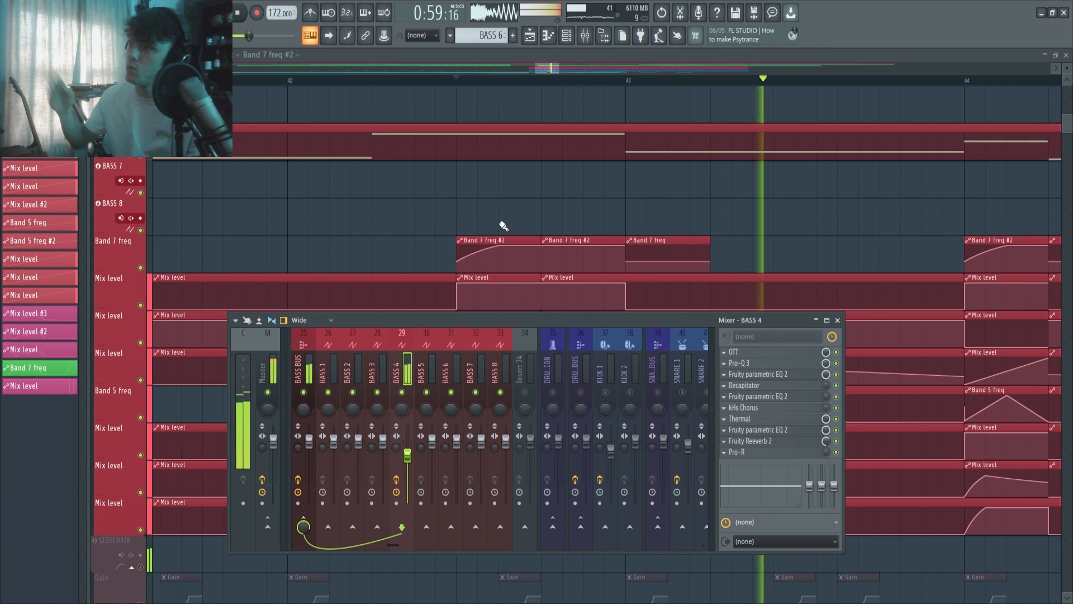
{"action": "key", "text": "space"}
- Examine the Mix level automation below Band 7 freq, inspect Decapitator on BASS 4, and close the plugin and mixer windows
{"action": "key", "text": "F9"}
{"action": "scroll", "coordinate": [498, 262], "scroll_direction": "down", "scroll_amount": 1}
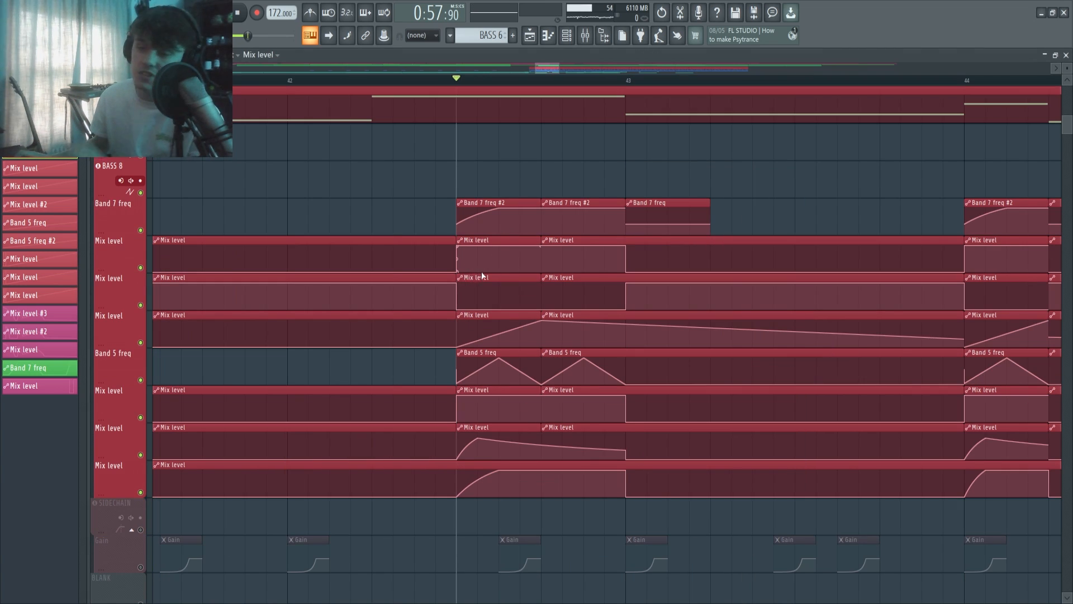
{"action": "scroll", "coordinate": [481, 290], "scroll_direction": "up", "scroll_amount": 1}
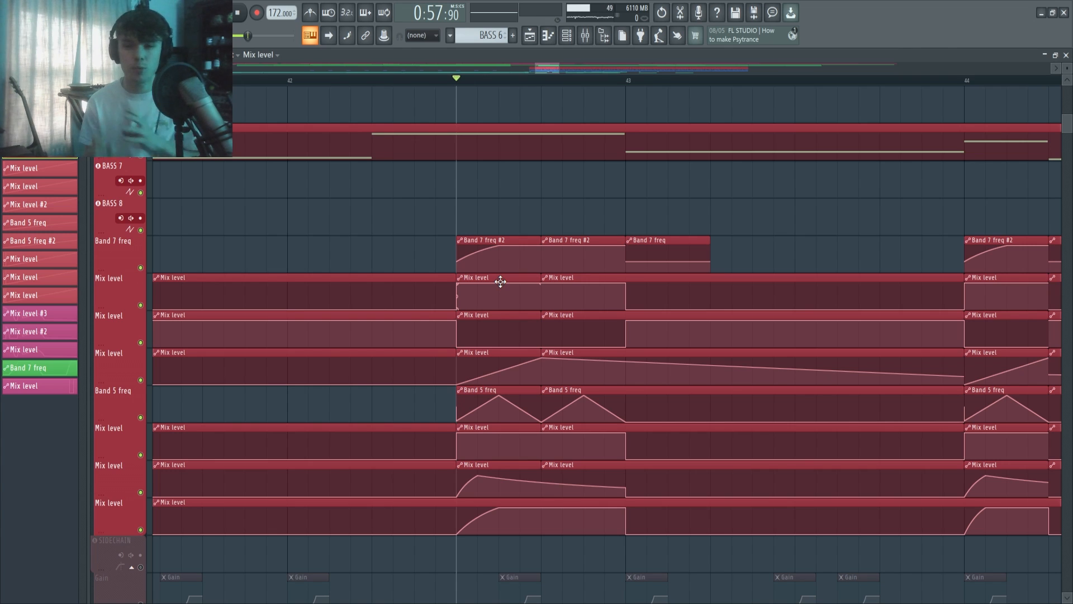
{"action": "left_click", "coordinate": [585, 37]}
{"action": "left_click", "coordinate": [757, 387]}
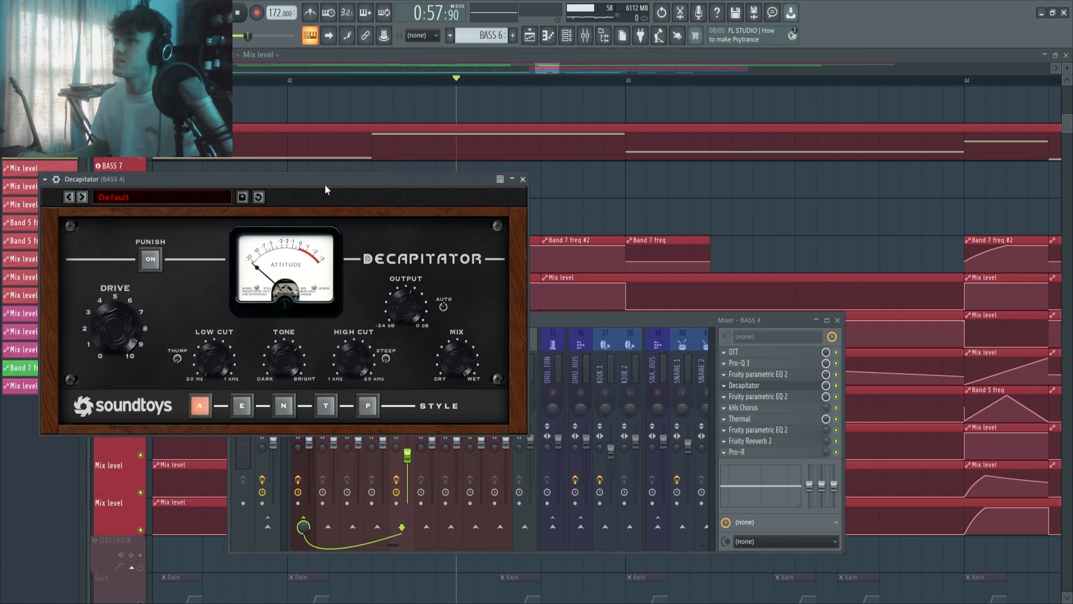
{"action": "left_click_drag", "start_coordinate": [326, 186], "coordinate": [460, 403]}
{"action": "right_click", "coordinate": [782, 222]}
{"action": "scroll", "coordinate": [434, 120], "scroll_direction": "down", "scroll_amount": 2}
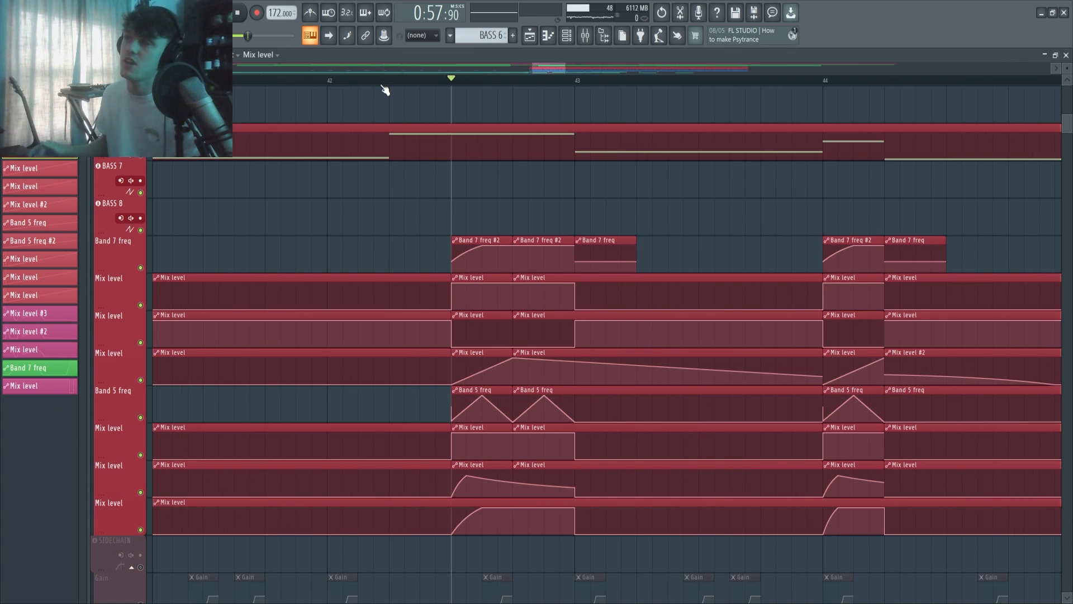
- Play the arrangement from the middle of bar 42 and compare the bass sound with its Mix level automation clips
{"action": "key", "text": "space"}
{"action": "key", "text": "space"}
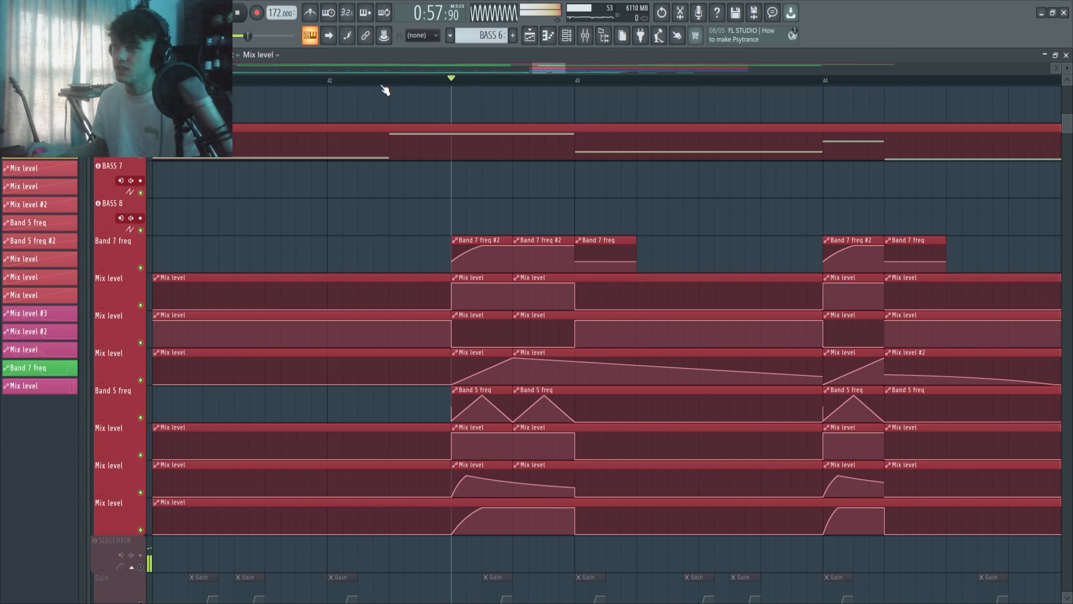
{"action": "scroll", "coordinate": [384, 240], "scroll_direction": "down", "scroll_amount": 2}
{"action": "scroll", "coordinate": [435, 241], "scroll_direction": "down", "scroll_amount": 1}
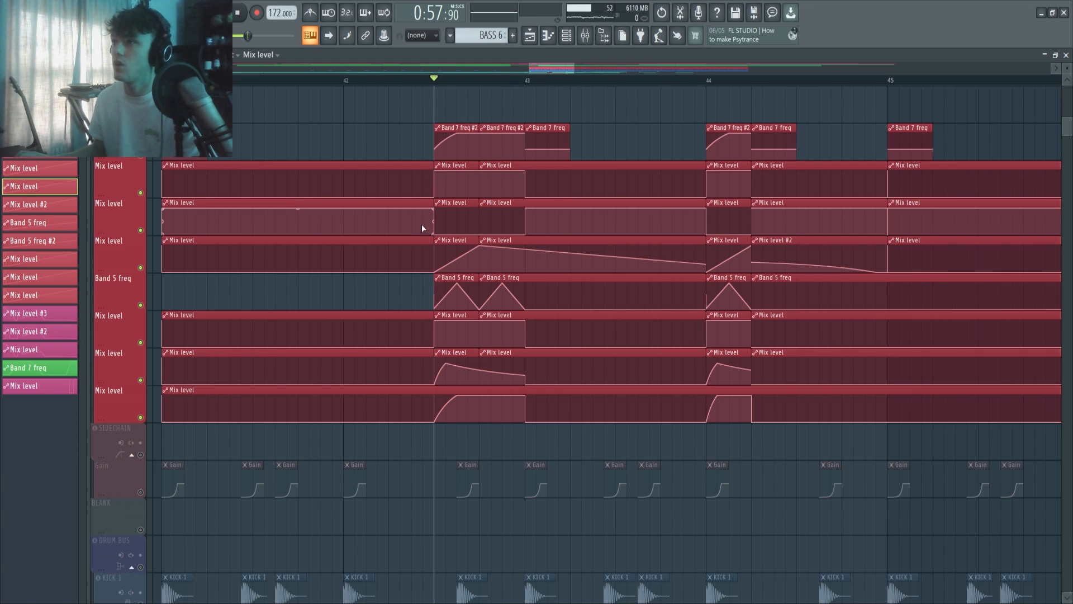
{"action": "scroll", "coordinate": [423, 228], "scroll_direction": "up", "scroll_amount": 1}
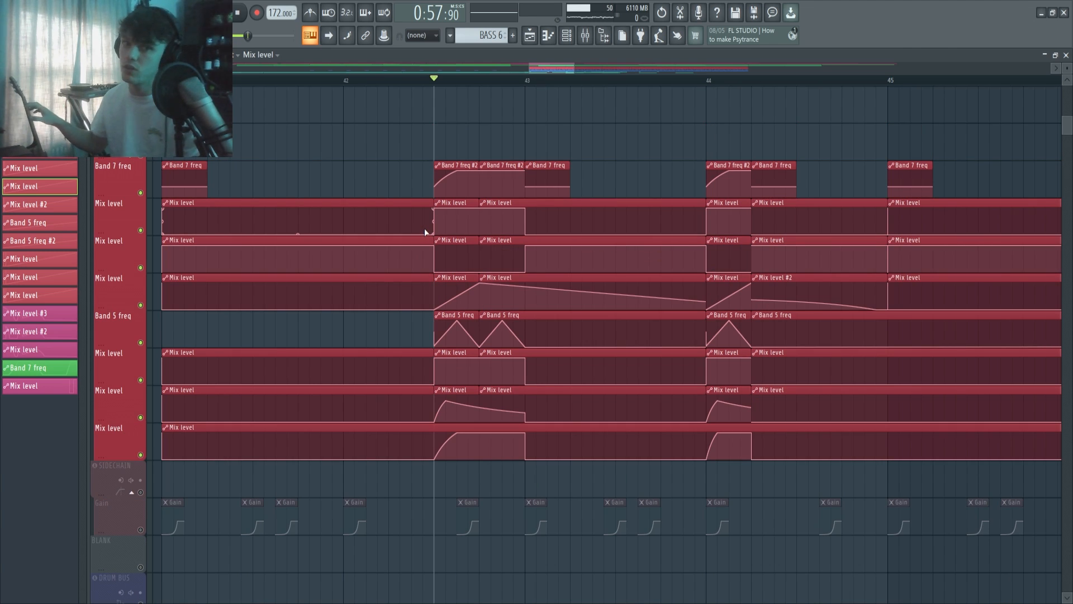
{"action": "key", "text": "space"}
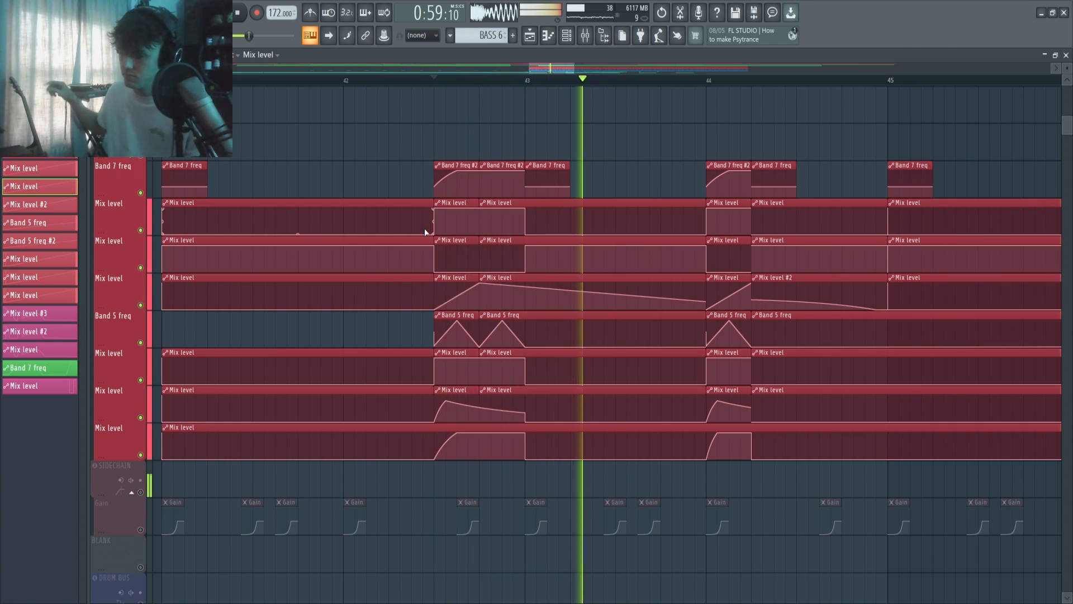
{"action": "key", "text": "space"}
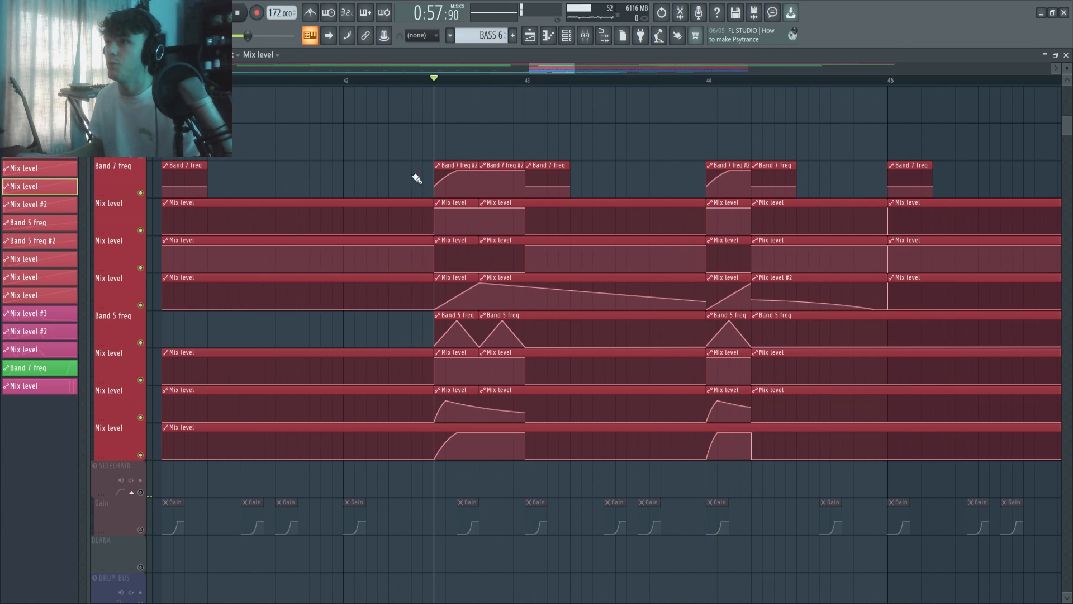
- Open the Band 5 freq automation clip and its linked Fruity parametric EQ 2 on BASS 4, and play the section to watch the filter
{"action": "scroll", "coordinate": [402, 317], "scroll_direction": "down", "scroll_amount": 1}
{"action": "left_click", "coordinate": [459, 276]}
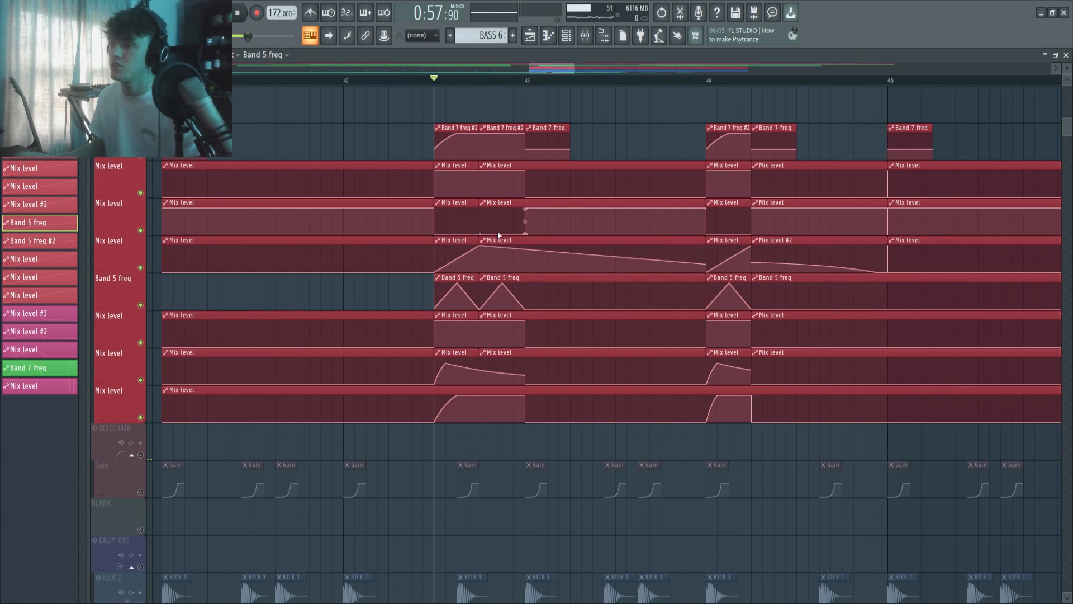
{"action": "scroll", "coordinate": [472, 257], "scroll_direction": "up", "scroll_amount": 2}
{"action": "double_click", "coordinate": [461, 278]}
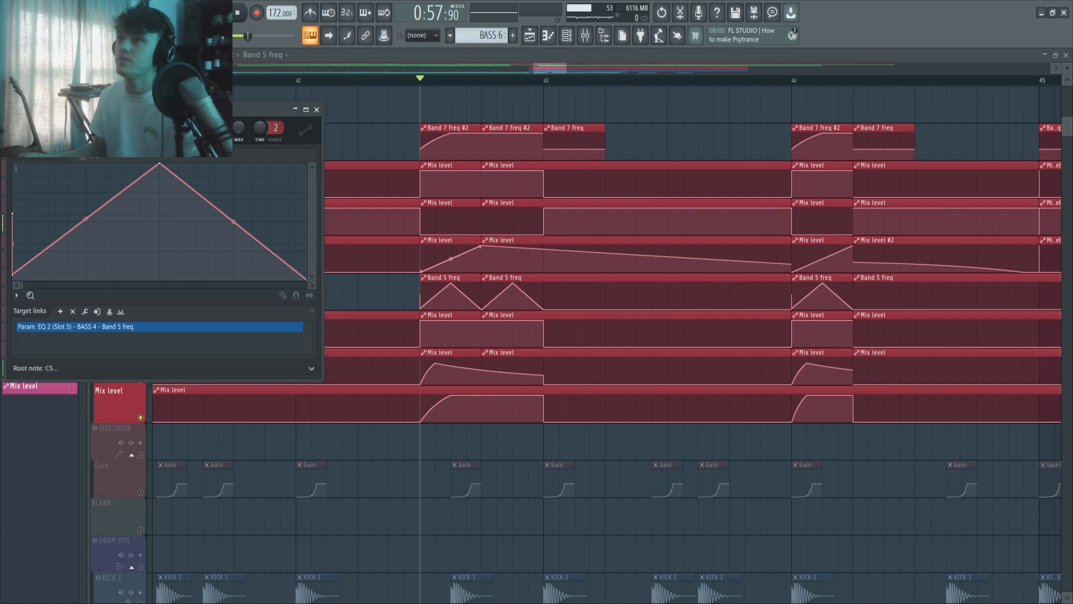
{"action": "left_click_drag", "start_coordinate": [144, 106], "coordinate": [287, 278]}
{"action": "left_click", "coordinate": [586, 35]}
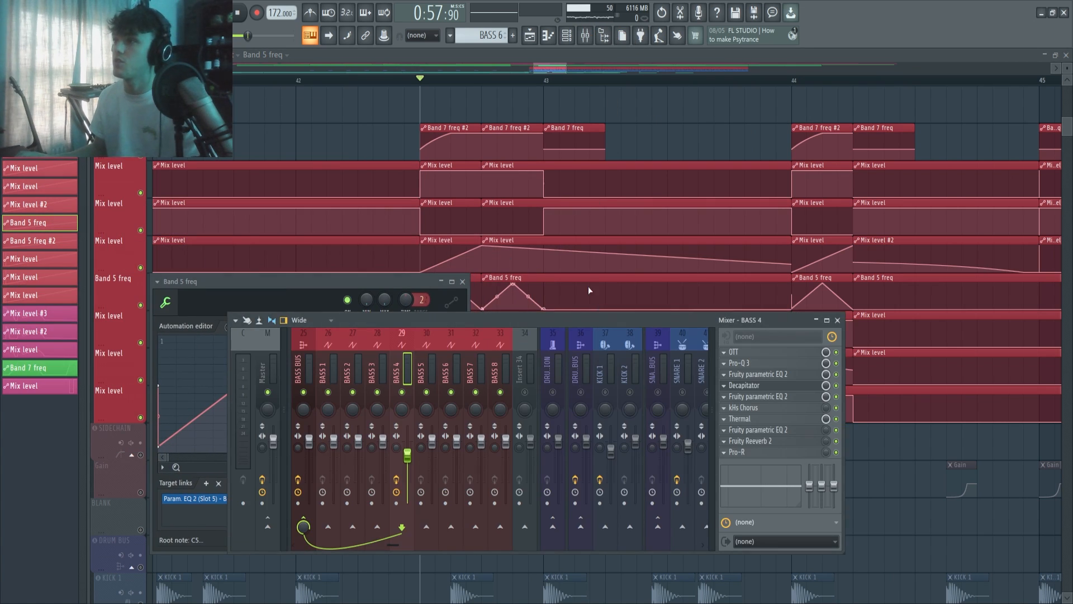
{"action": "left_click", "coordinate": [757, 398]}
{"action": "key", "text": "space"}
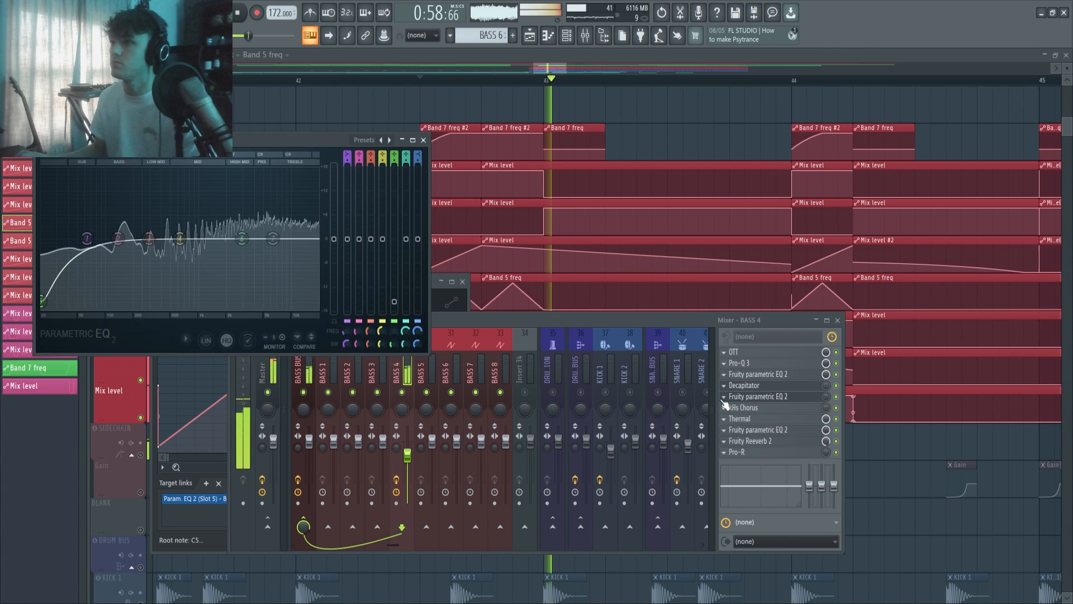
{"action": "key", "text": "space"}
- Demonstrate a moving notch in Parametric EQ 2 by cutting the yellow band, shifting its frequency, and bringing its gain back to flat
{"action": "left_click_drag", "start_coordinate": [307, 140], "coordinate": [460, 123]}
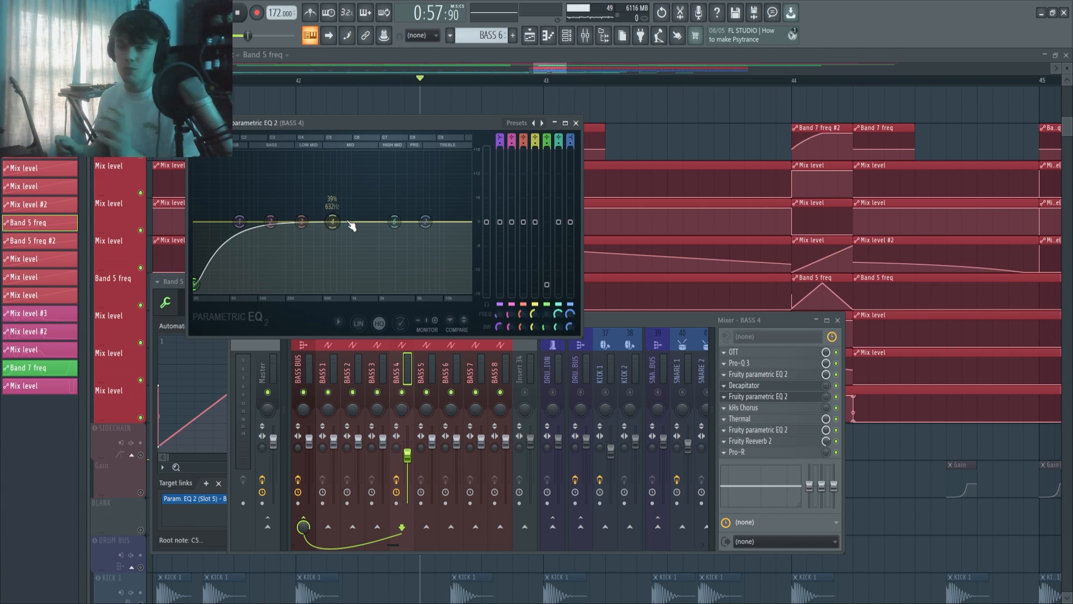
{"action": "left_click_drag", "start_coordinate": [333, 222], "coordinate": [341, 290]}
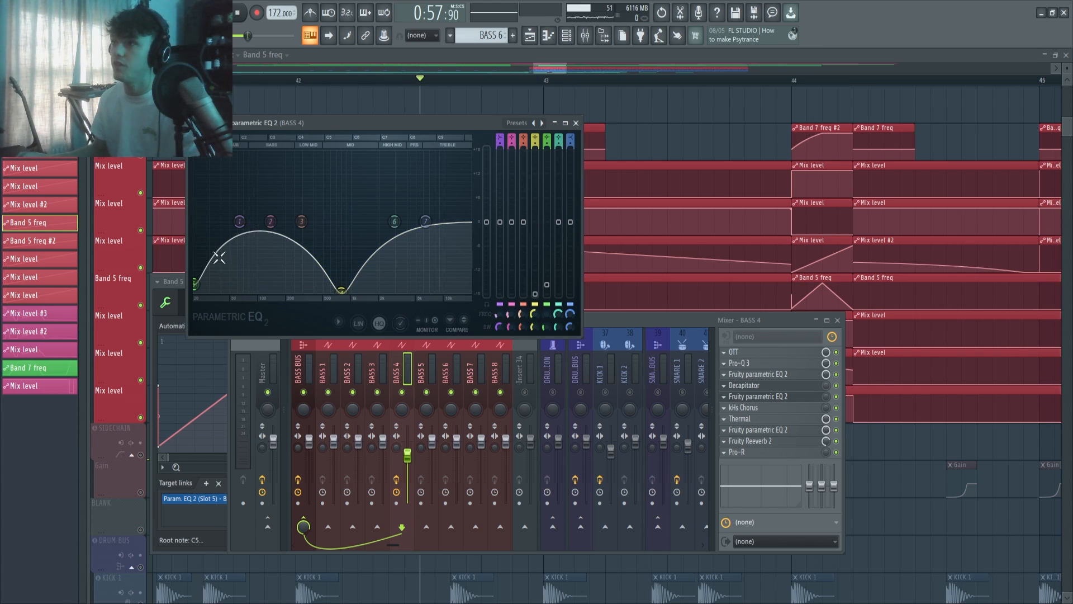
{"action": "left_click_drag", "start_coordinate": [535, 315], "coordinate": [535, 322]}
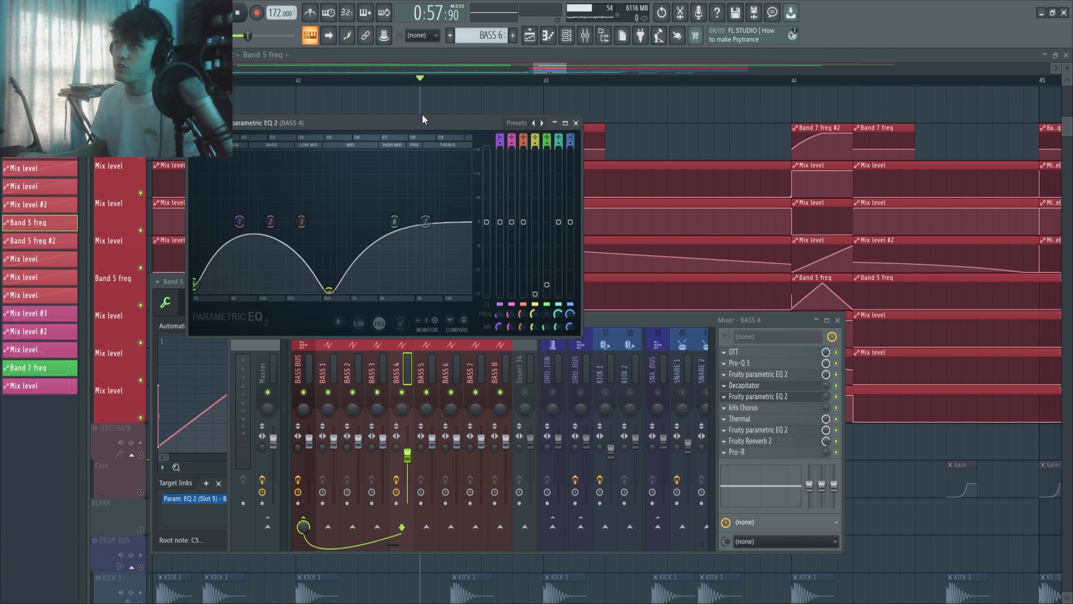
{"action": "left_click_drag", "start_coordinate": [328, 290], "coordinate": [330, 222]}
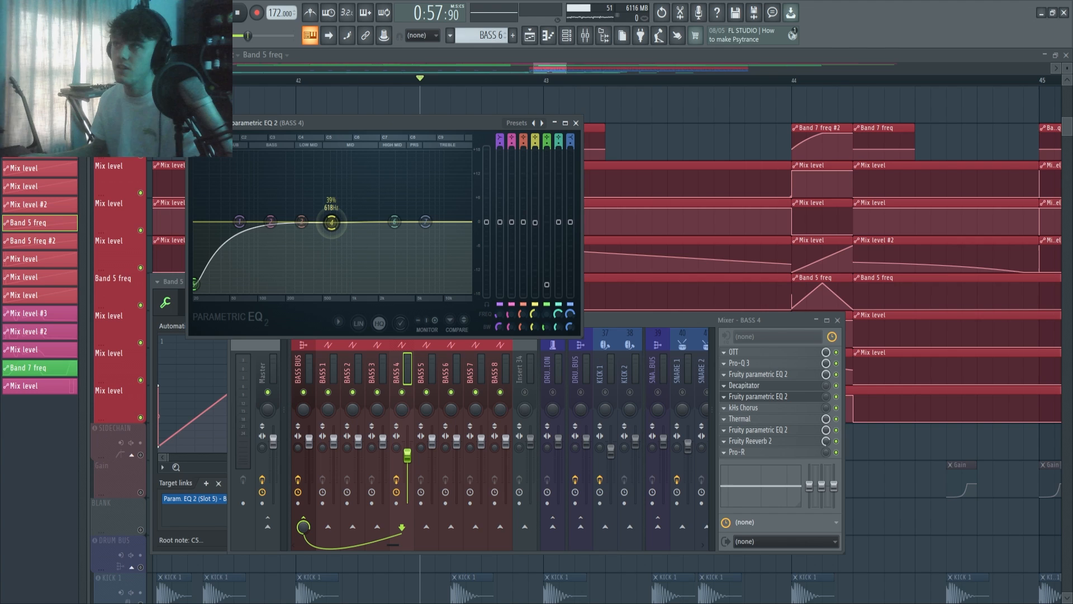
- Close the open windows, play the arrangement through the Band 5 freq clips, and examine the Mix level lanes beneath them
{"action": "key", "text": "F12"}
{"action": "scroll", "coordinate": [471, 327], "scroll_direction": "up", "scroll_amount": 2}
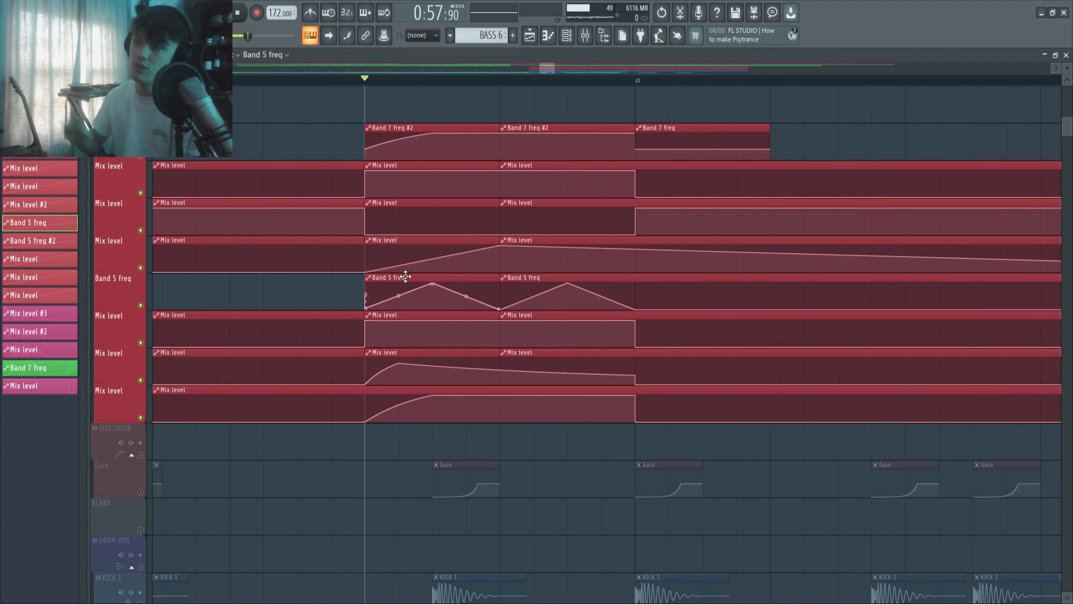
{"action": "key", "text": "space"}
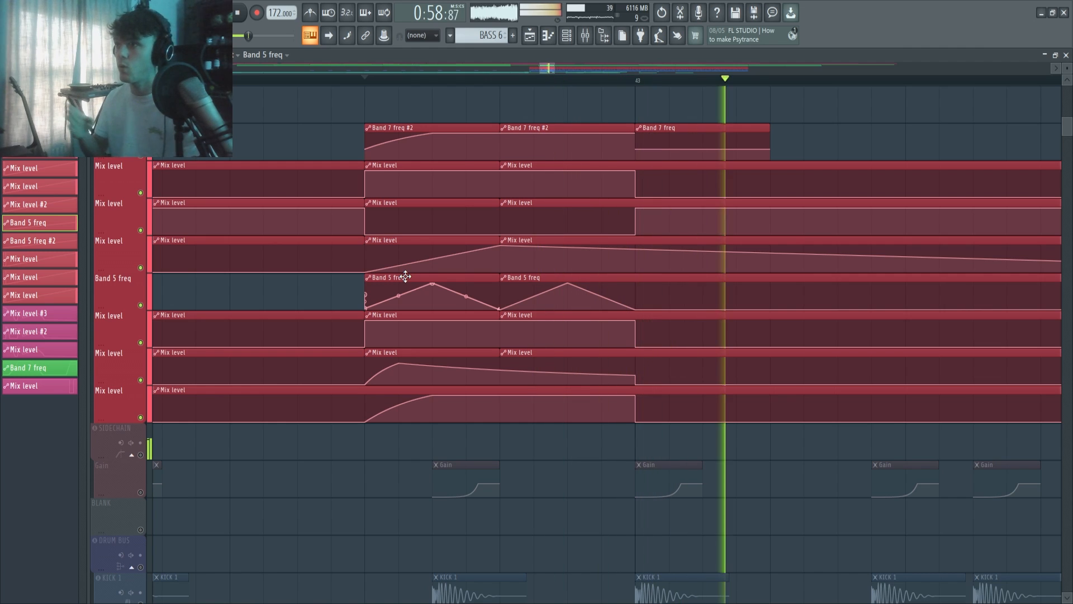
{"action": "key", "text": "space"}
{"action": "scroll", "coordinate": [391, 335], "scroll_direction": "down", "scroll_amount": 1}
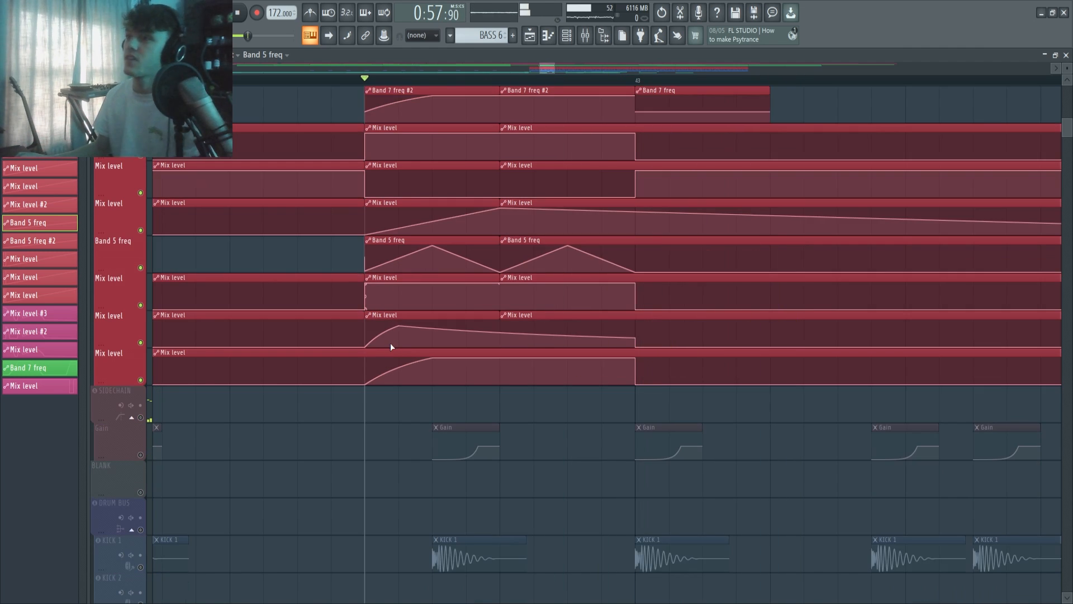
{"action": "scroll", "coordinate": [391, 344], "scroll_direction": "down", "scroll_amount": 1}
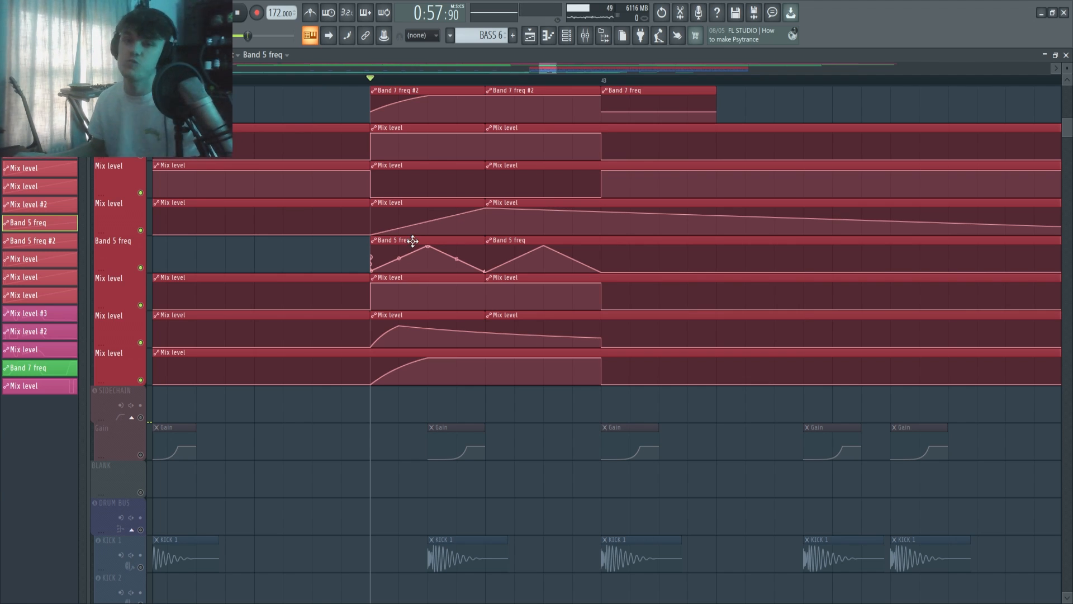
- Open the Mix level automation clip with the rise-and-decay curve, inspect kHs Chorus on BASS 4, and play the section briefly
{"action": "double_click", "coordinate": [358, 273]}
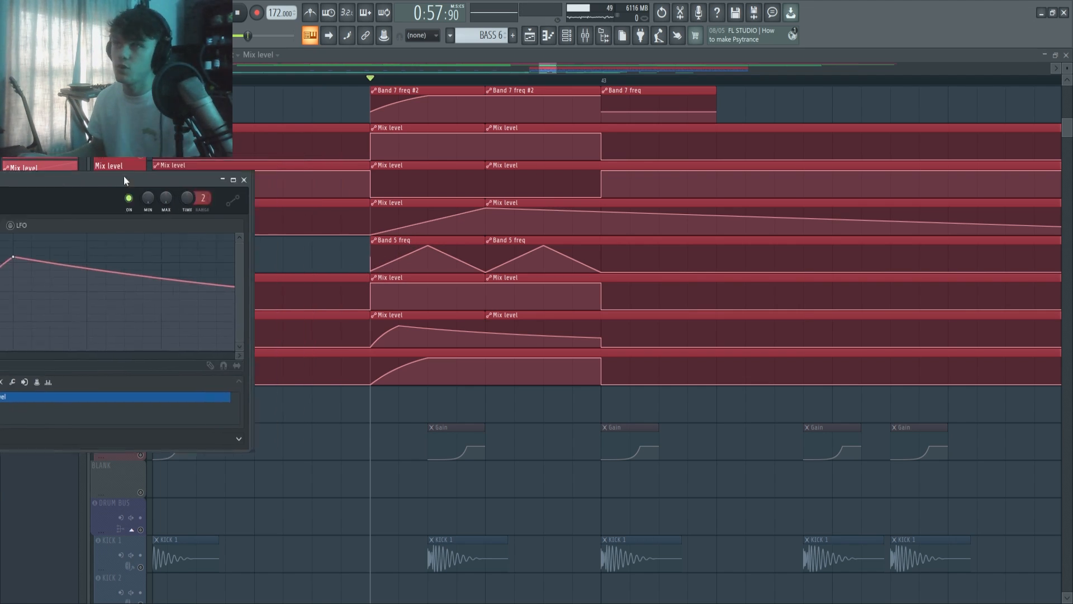
{"action": "left_click", "coordinate": [585, 35]}
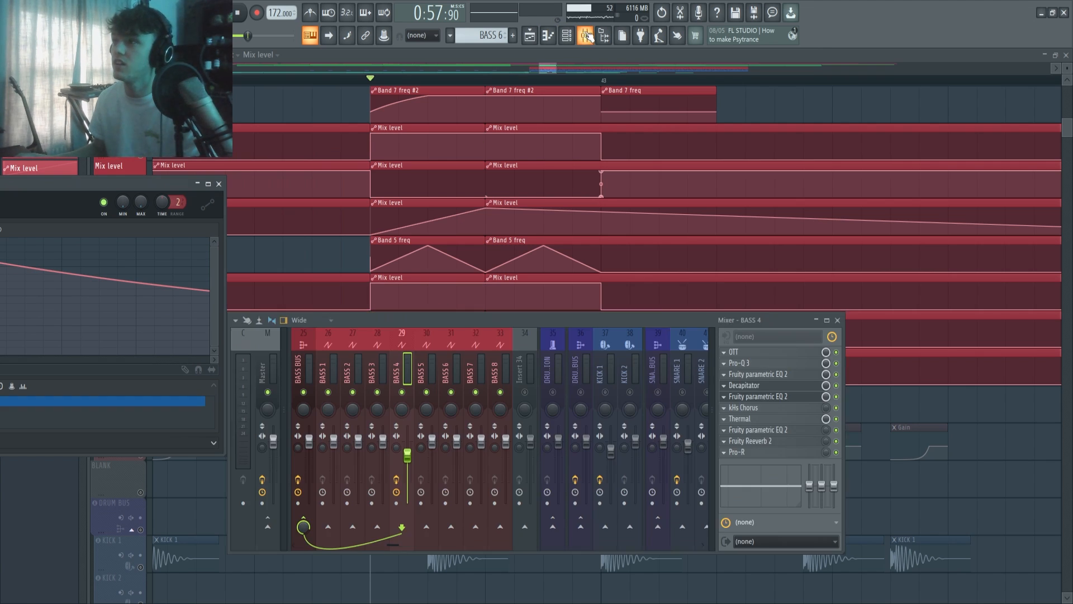
{"action": "left_click", "coordinate": [759, 409]}
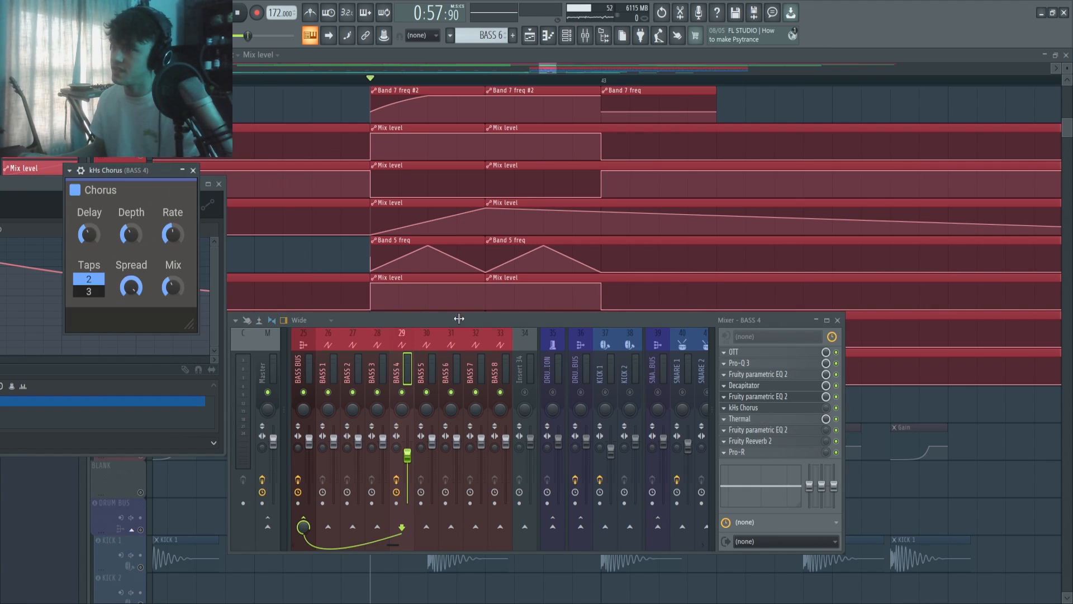
{"action": "key", "text": "space"}
{"action": "key", "text": "space"}
- Move the mixer clear of the arrangement and open the Mix level automation clip in the lowest bass automation lane
{"action": "left_click_drag", "start_coordinate": [683, 321], "coordinate": [671, 521]}
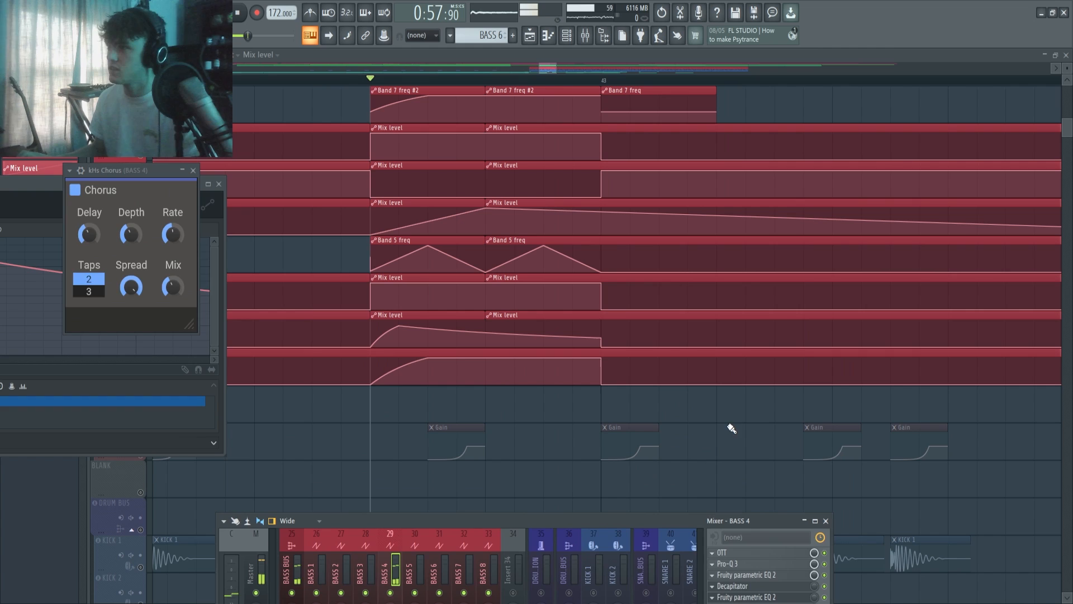
{"action": "left_click", "coordinate": [732, 429]}
{"action": "double_click", "coordinate": [385, 355]}
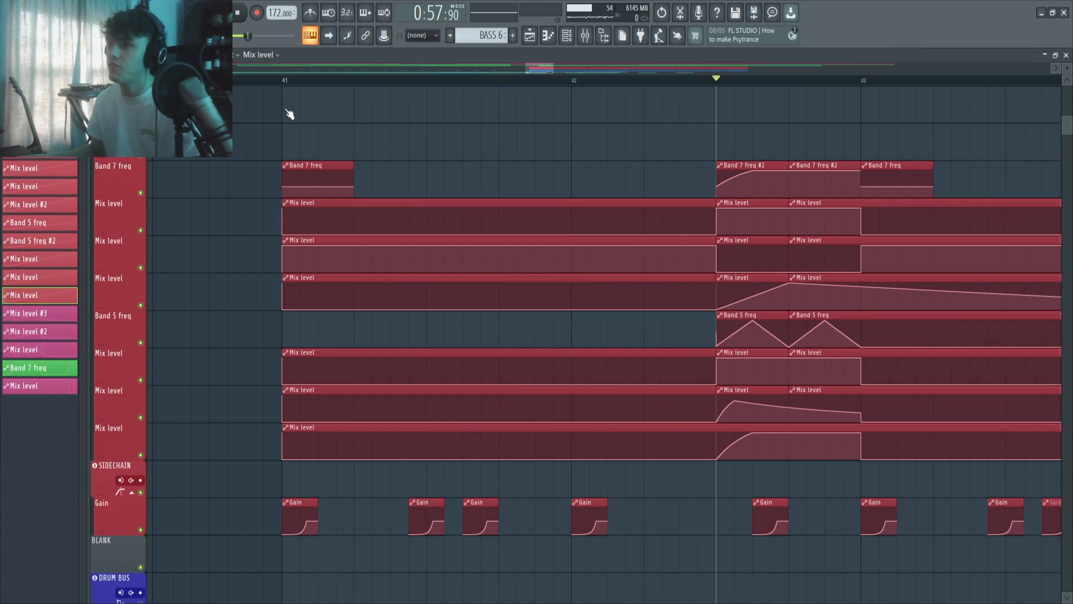
- Set the playback position to bar 41 and examine the SIDECHAIN track's first Gain clip against the KICK 1 clip
{"action": "left_click", "coordinate": [284, 80]}
{"action": "scroll", "coordinate": [223, 391], "scroll_direction": "down", "scroll_amount": 1}
{"action": "scroll", "coordinate": [211, 452], "scroll_direction": "up", "scroll_amount": 4}
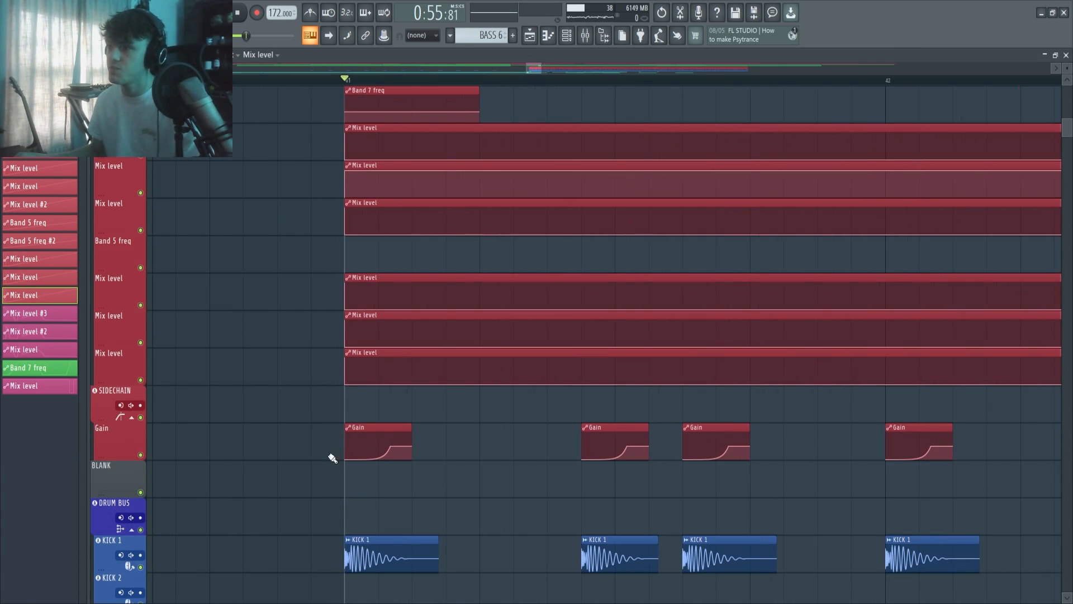
{"action": "scroll", "coordinate": [324, 475], "scroll_direction": "down", "scroll_amount": 1}
{"action": "scroll", "coordinate": [346, 485], "scroll_direction": "up", "scroll_amount": 4}
{"action": "scroll", "coordinate": [354, 486], "scroll_direction": "up", "scroll_amount": 2}
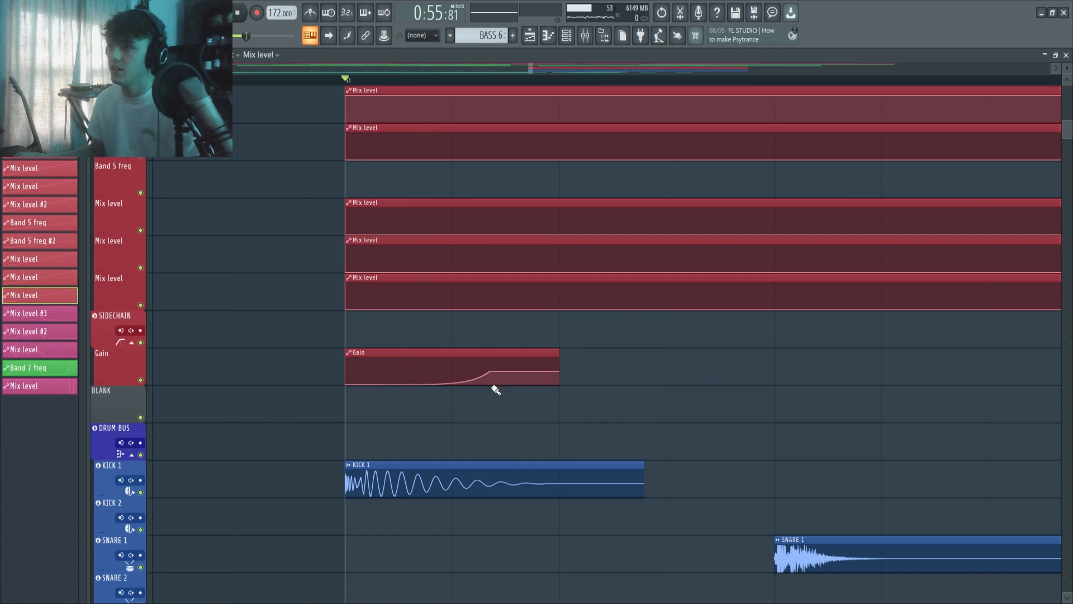
- Play from bar 41 to compare the SIDECHAIN Gain clips with the KICK 1 clips, and review the bass automation lanes above
{"action": "right_click", "coordinate": [414, 384]}
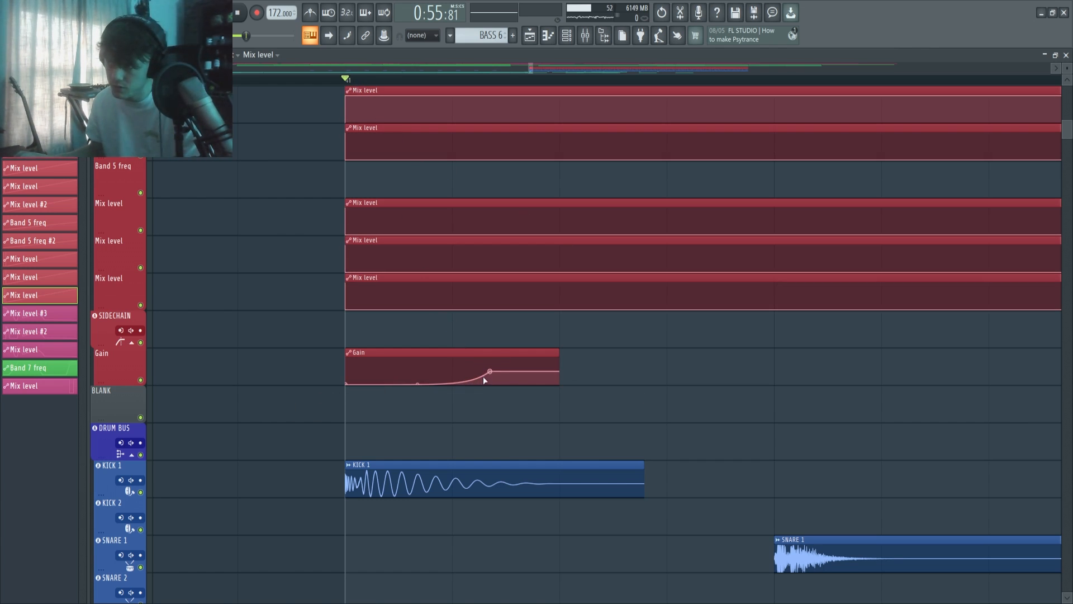
{"action": "key", "text": "space"}
{"action": "scroll", "coordinate": [423, 398], "scroll_direction": "down", "scroll_amount": 2}
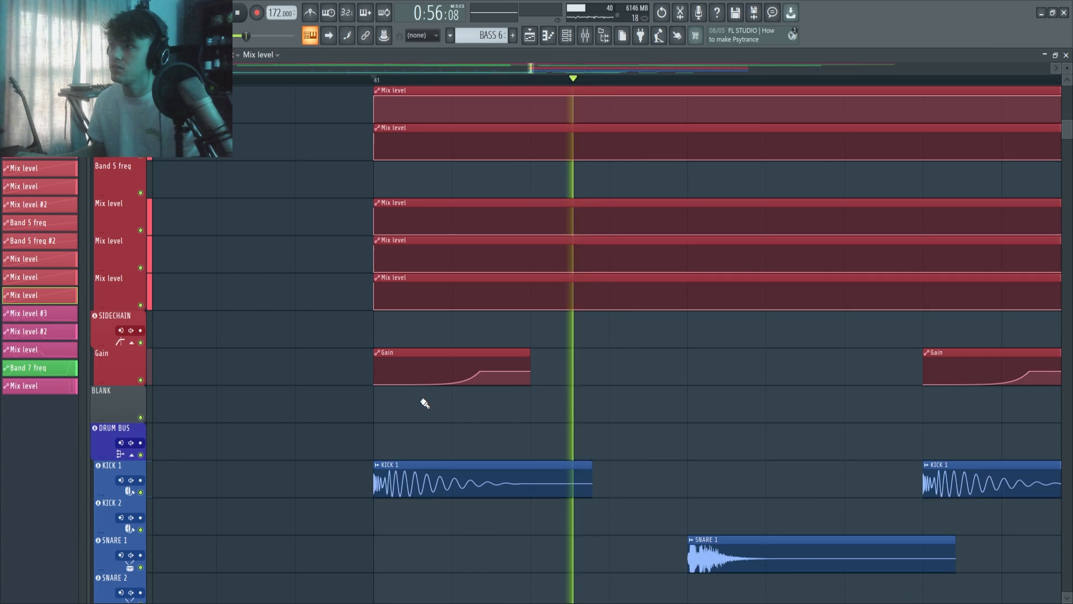
{"action": "scroll", "coordinate": [421, 406], "scroll_direction": "down", "scroll_amount": 5}
{"action": "scroll", "coordinate": [359, 439], "scroll_direction": "down", "scroll_amount": 2}
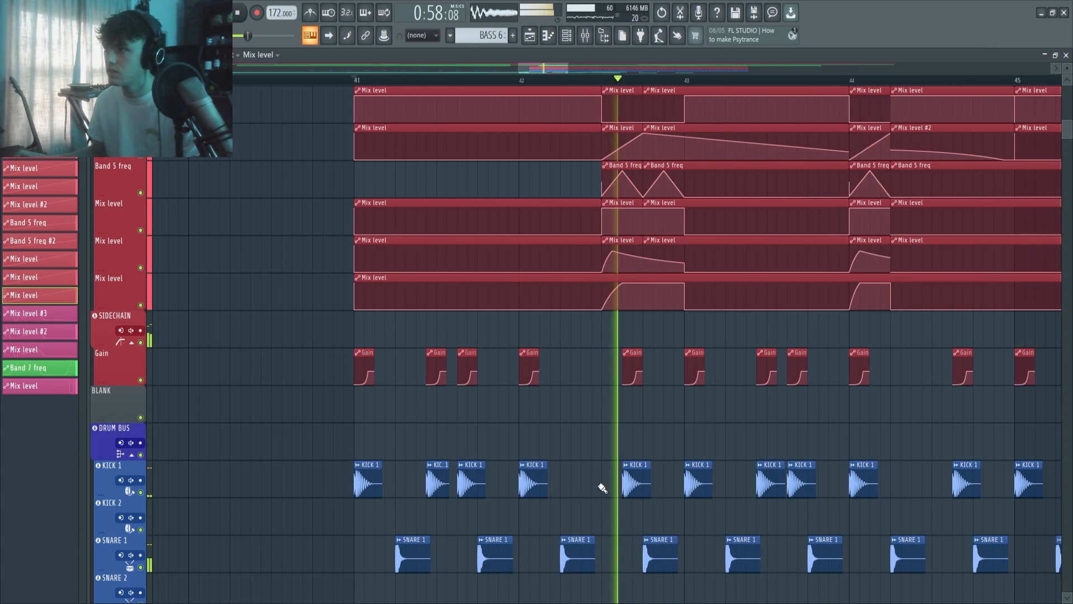
{"action": "scroll", "coordinate": [602, 488], "scroll_direction": "up", "scroll_amount": 1}
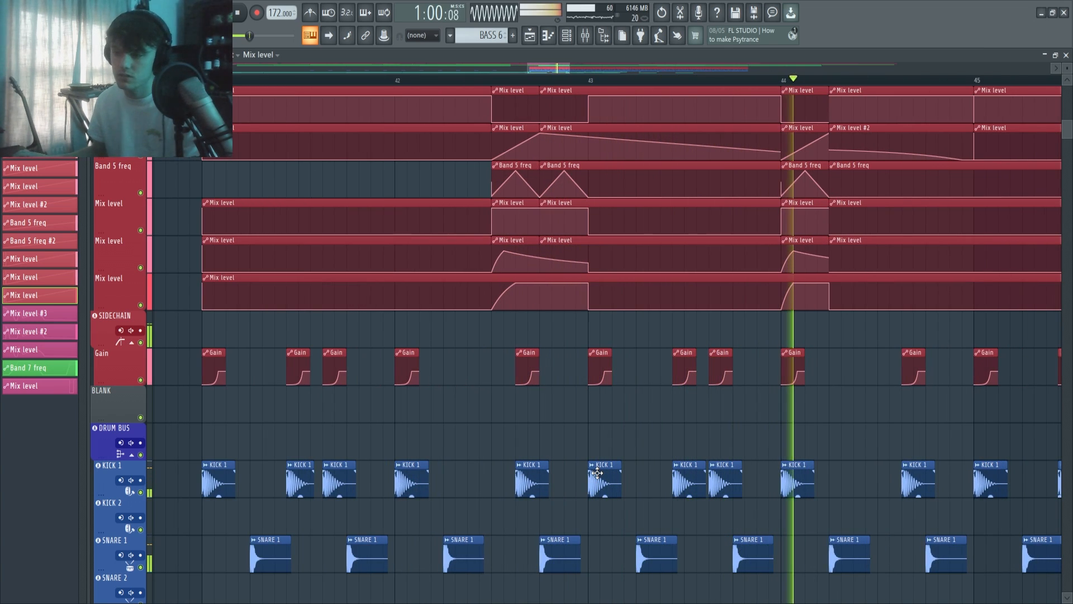
{"action": "scroll", "coordinate": [503, 348], "scroll_direction": "down", "scroll_amount": 3}
{"action": "key", "text": "space"}
{"action": "scroll", "coordinate": [480, 324], "scroll_direction": "up", "scroll_amount": 4}
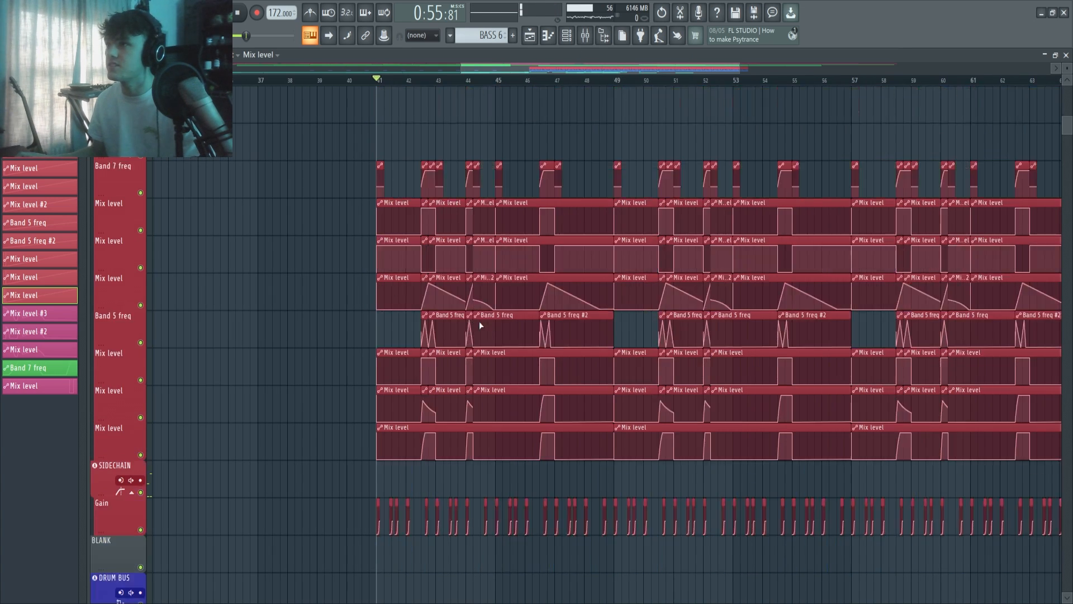
{"action": "scroll", "coordinate": [479, 324], "scroll_direction": "up", "scroll_amount": 3}
{"action": "scroll", "coordinate": [382, 358], "scroll_direction": "up", "scroll_amount": 1}
{"action": "scroll", "coordinate": [369, 362], "scroll_direction": "down", "scroll_amount": 2}
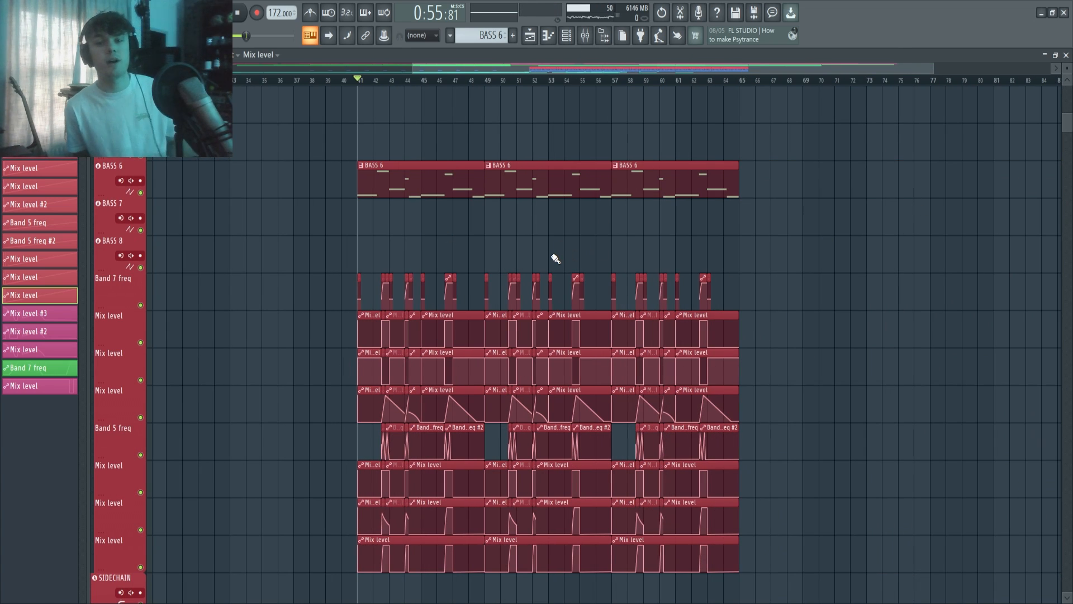
{"action": "scroll", "coordinate": [380, 236], "scroll_direction": "up", "scroll_amount": 1}
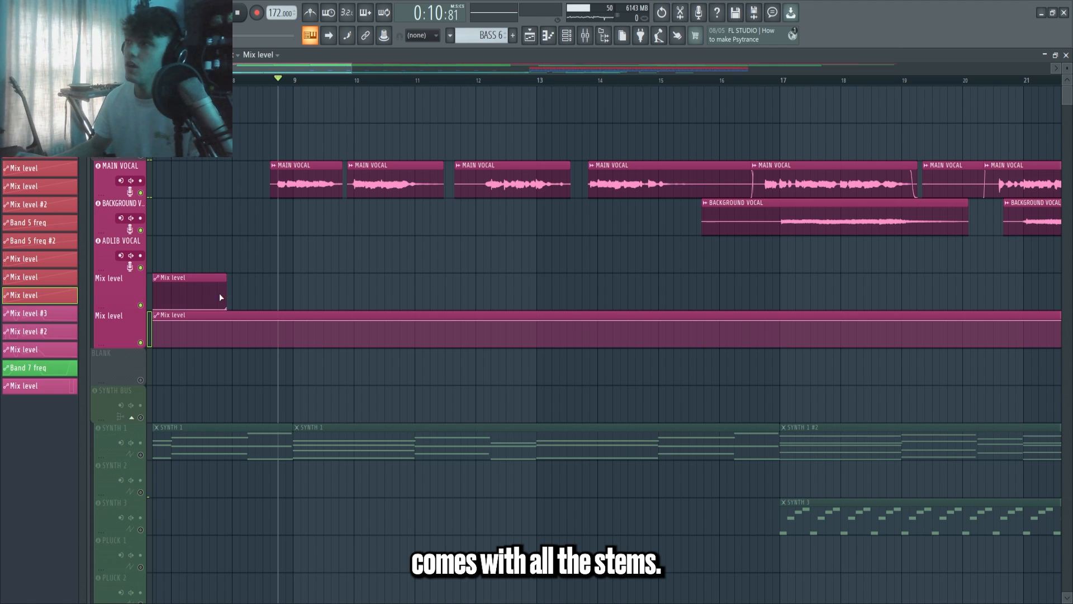
- Look over the MAIN VOCAL and BACKGROUND VOCAL clips, and play the vocals from the first MAIN VOCAL clip just before bar 9
{"action": "scroll", "coordinate": [219, 297], "scroll_direction": "down", "scroll_amount": 3}
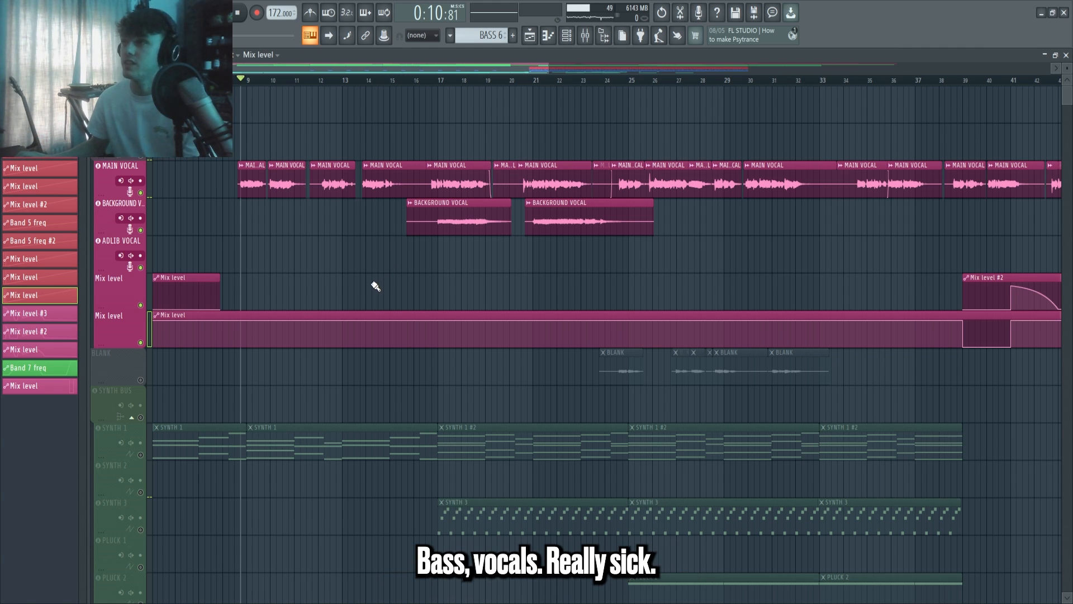
{"action": "scroll", "coordinate": [376, 286], "scroll_direction": "down", "scroll_amount": 3}
{"action": "scroll", "coordinate": [188, 240], "scroll_direction": "up", "scroll_amount": 3}
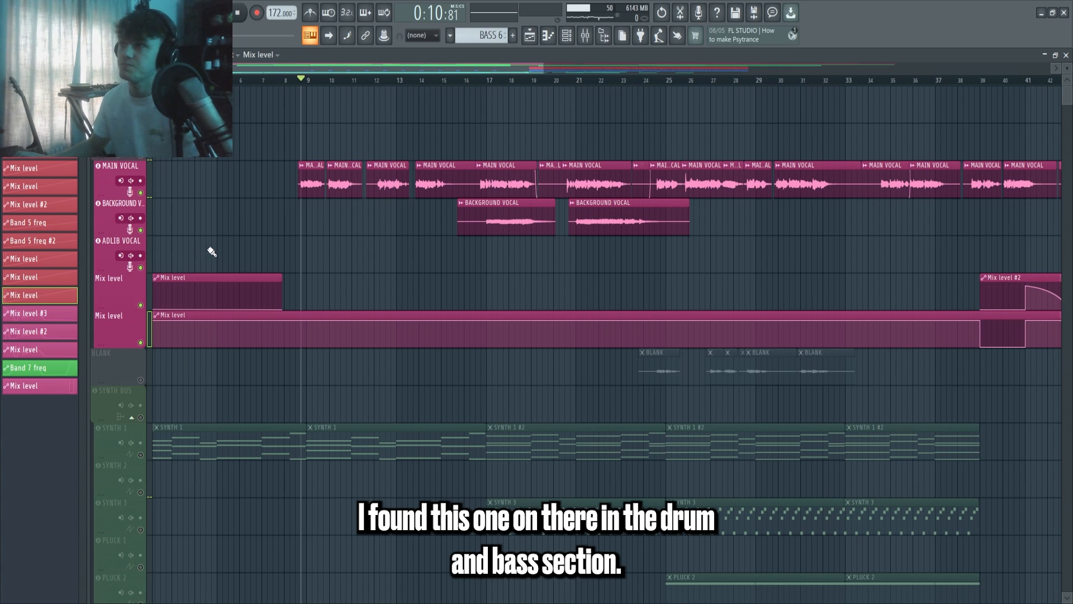
{"action": "scroll", "coordinate": [366, 242], "scroll_direction": "up", "scroll_amount": 2}
{"action": "scroll", "coordinate": [438, 240], "scroll_direction": "up", "scroll_amount": 1}
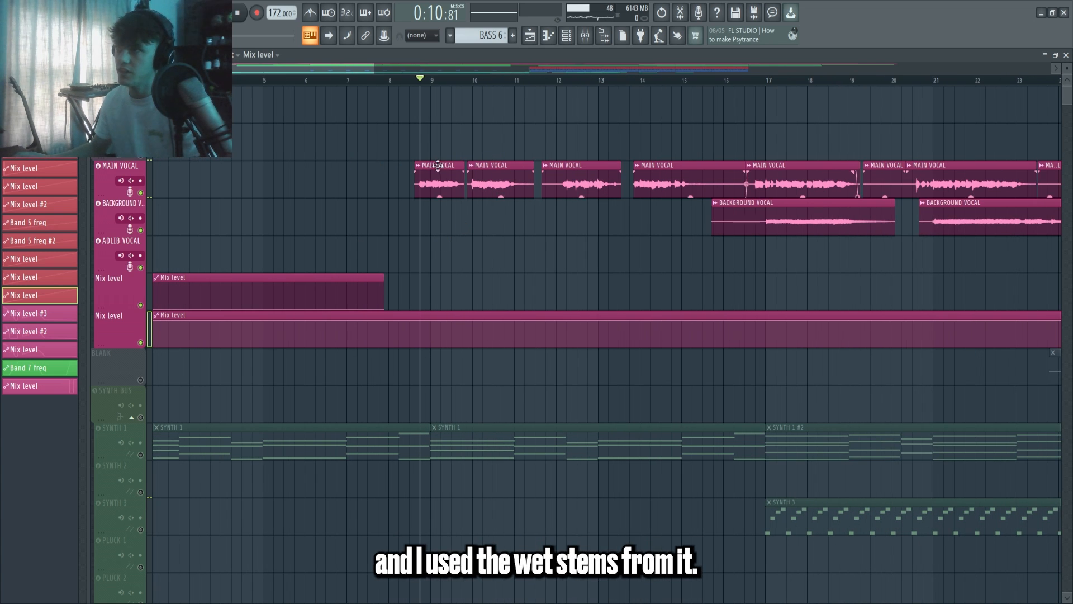
{"action": "scroll", "coordinate": [438, 168], "scroll_direction": "down", "scroll_amount": 2}
{"action": "scroll", "coordinate": [434, 242], "scroll_direction": "up", "scroll_amount": 2}
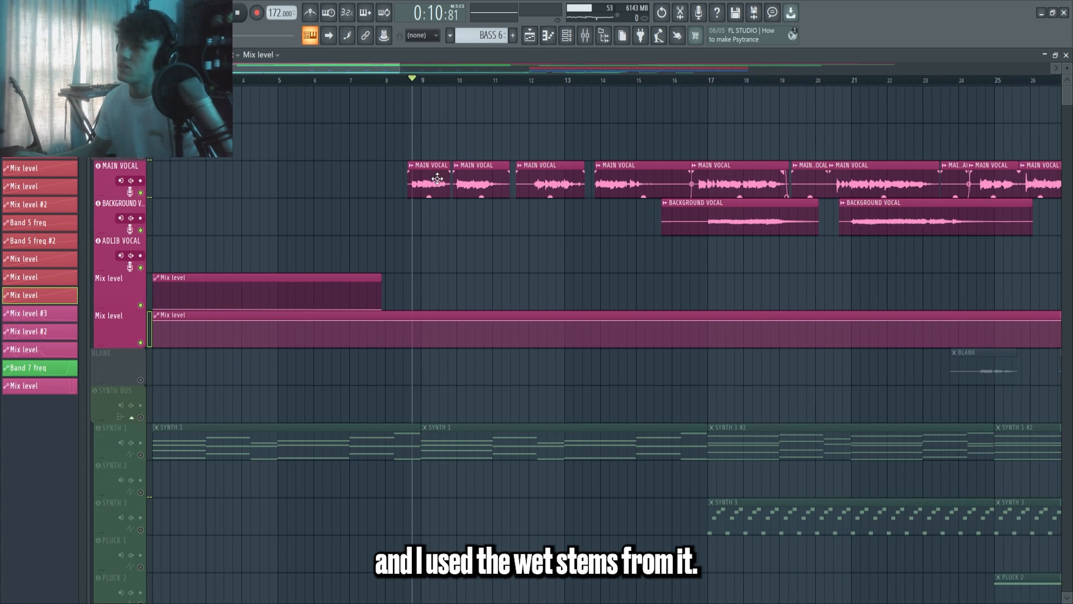
{"action": "key", "text": "space"}
{"action": "scroll", "coordinate": [421, 239], "scroll_direction": "down", "scroll_amount": 4}
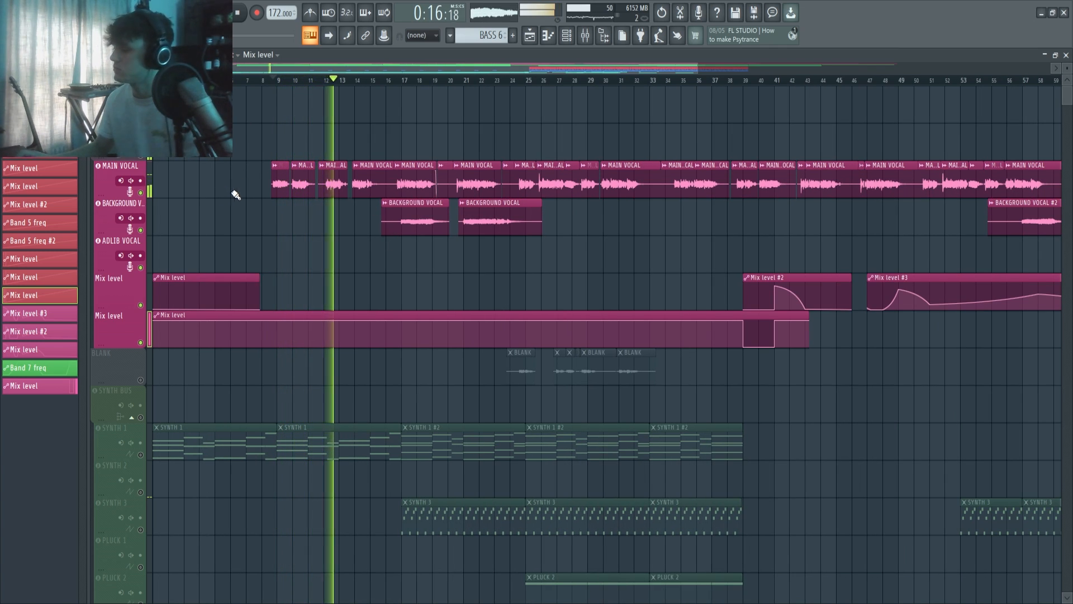
- Check the MAIN VOCAL clip's sample settings while the vocals play, stop playback, and check the first clip's settings again
{"action": "double_click", "coordinate": [333, 181]}
{"action": "key", "text": "Escape"}
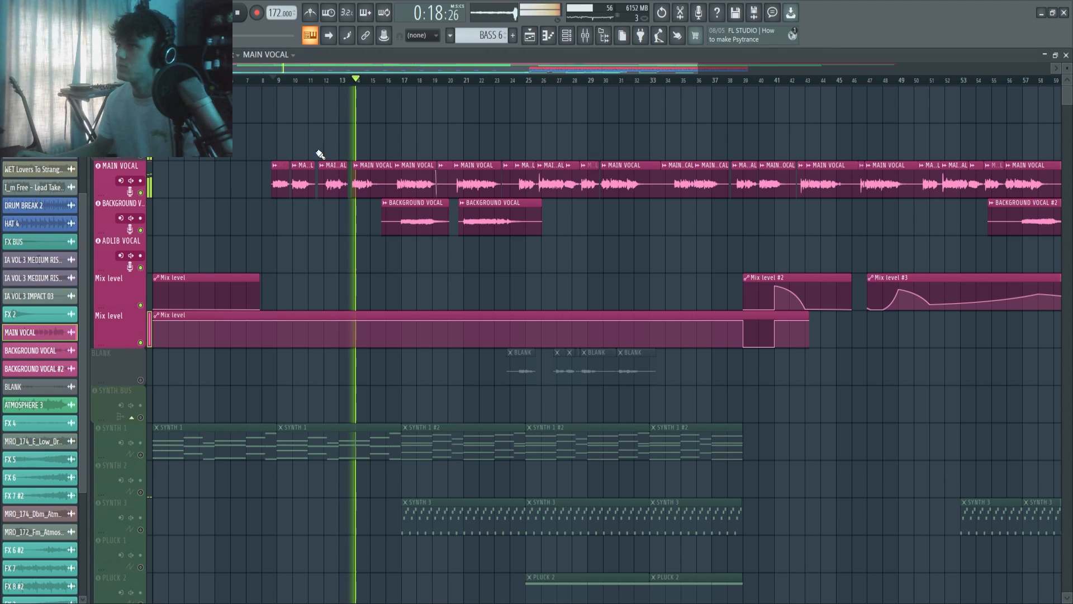
{"action": "scroll", "coordinate": [366, 212], "scroll_direction": "up", "scroll_amount": 2}
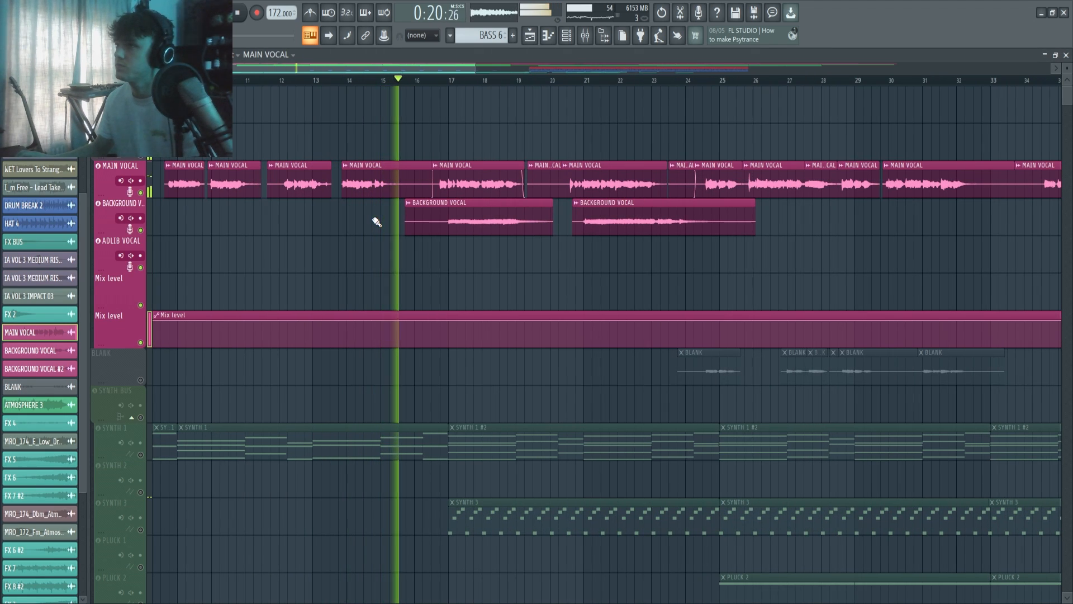
{"action": "key", "text": "space"}
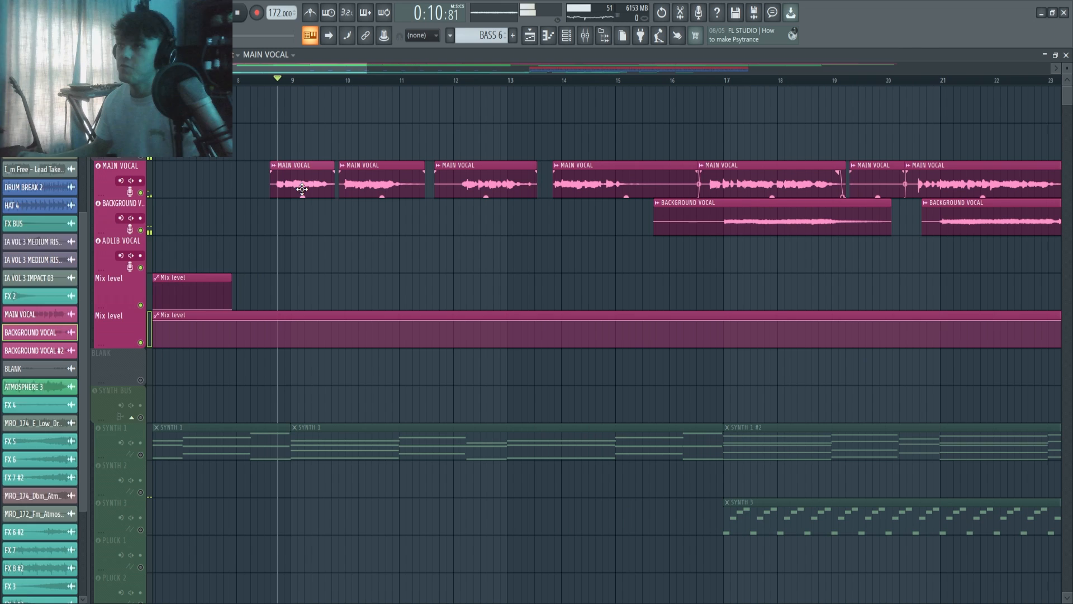
{"action": "double_click", "coordinate": [302, 189]}
{"action": "key", "text": "Escape"}
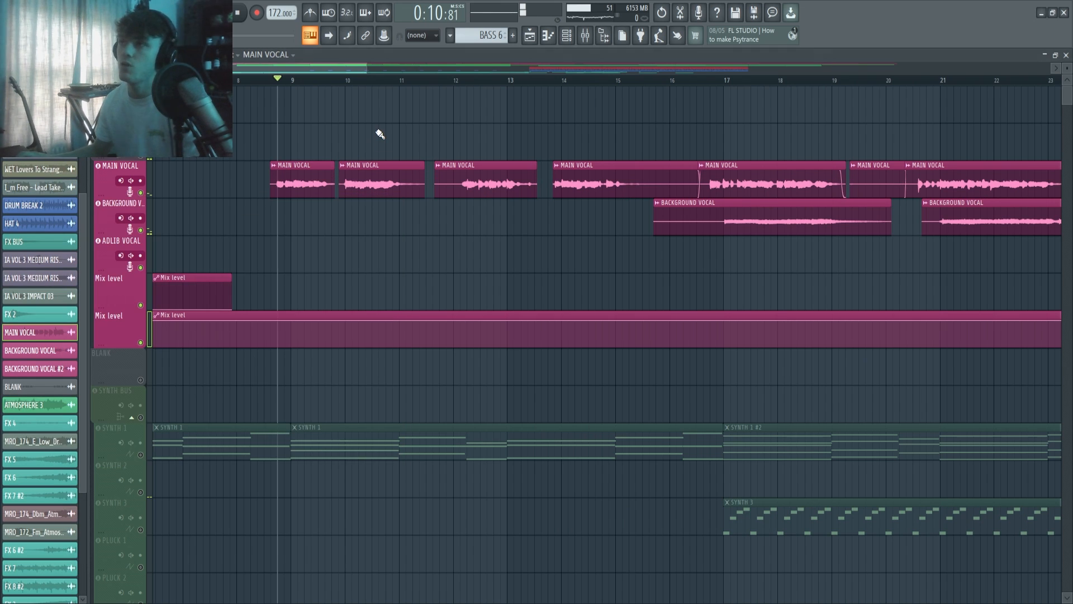
- Open Little AlterBoy on the MAIN VOCAL mixer track and move its window clear to examine the pitch and formant settings
{"action": "scroll", "coordinate": [333, 170], "scroll_direction": "down", "scroll_amount": 3}
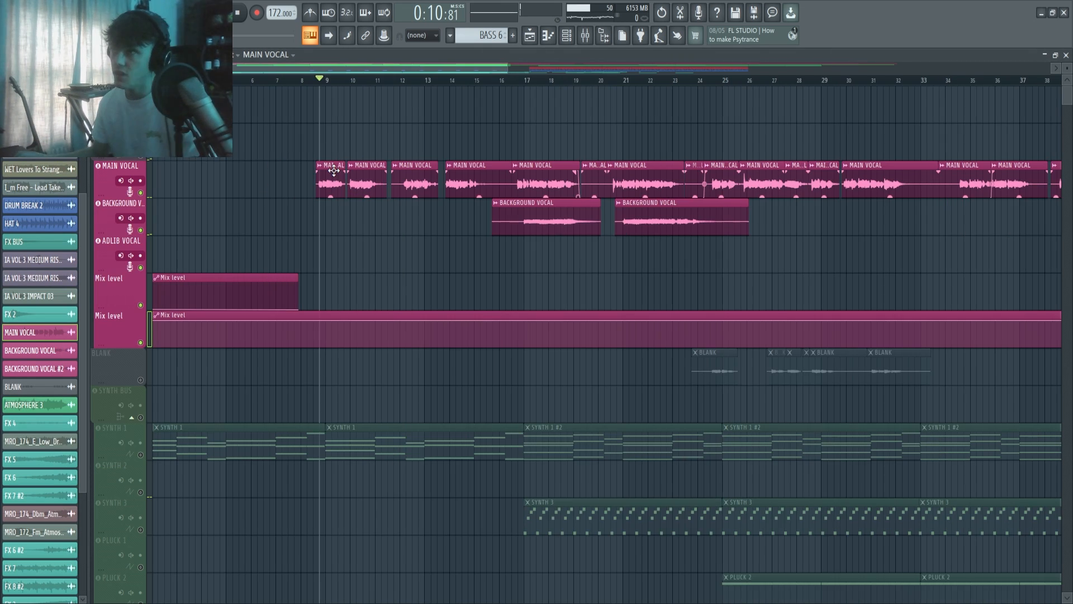
{"action": "left_click", "coordinate": [586, 37]}
{"action": "left_click", "coordinate": [773, 298]}
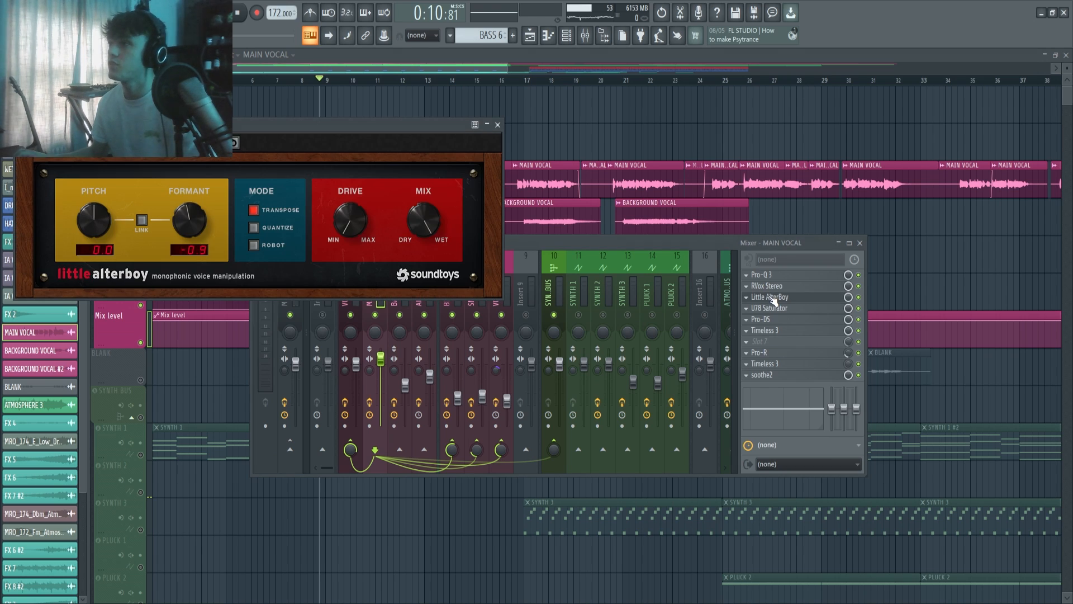
{"action": "left_click_drag", "start_coordinate": [221, 124], "coordinate": [517, 127]}
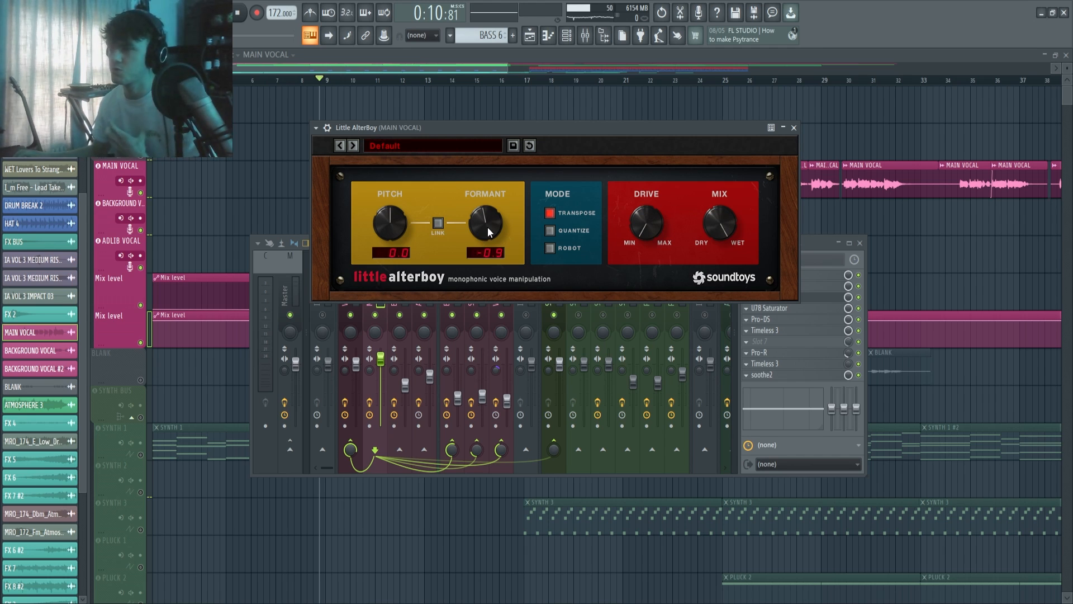
- Open Pro-Q 3 on the MAIN VOCAL mixer track and slightly nudge its low-mid boost band near 314 Hz
{"action": "left_click", "coordinate": [763, 274]}
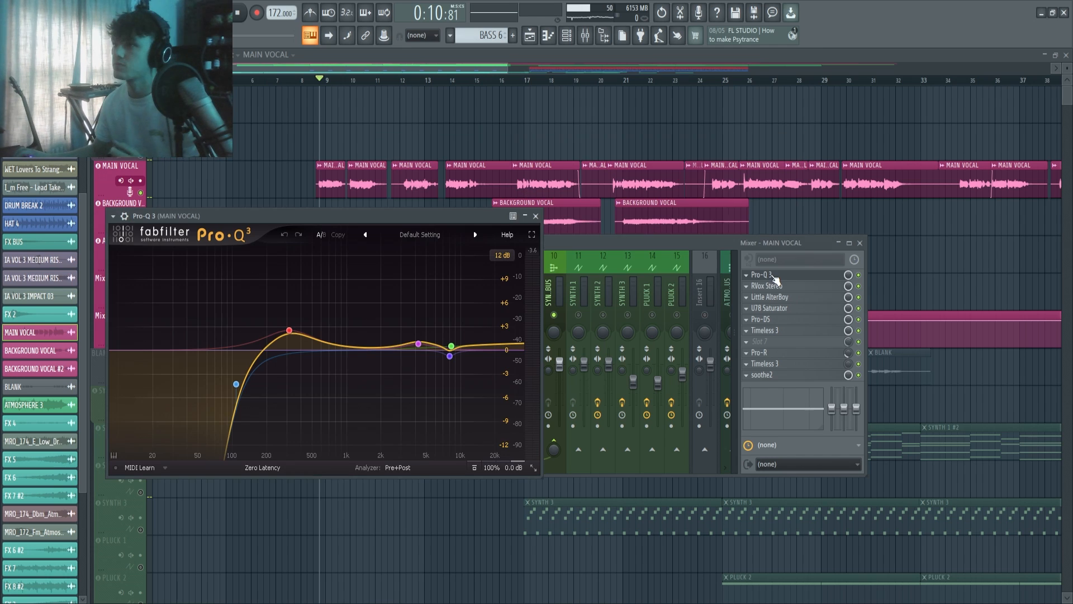
{"action": "left_click_drag", "start_coordinate": [294, 212], "coordinate": [367, 146]}
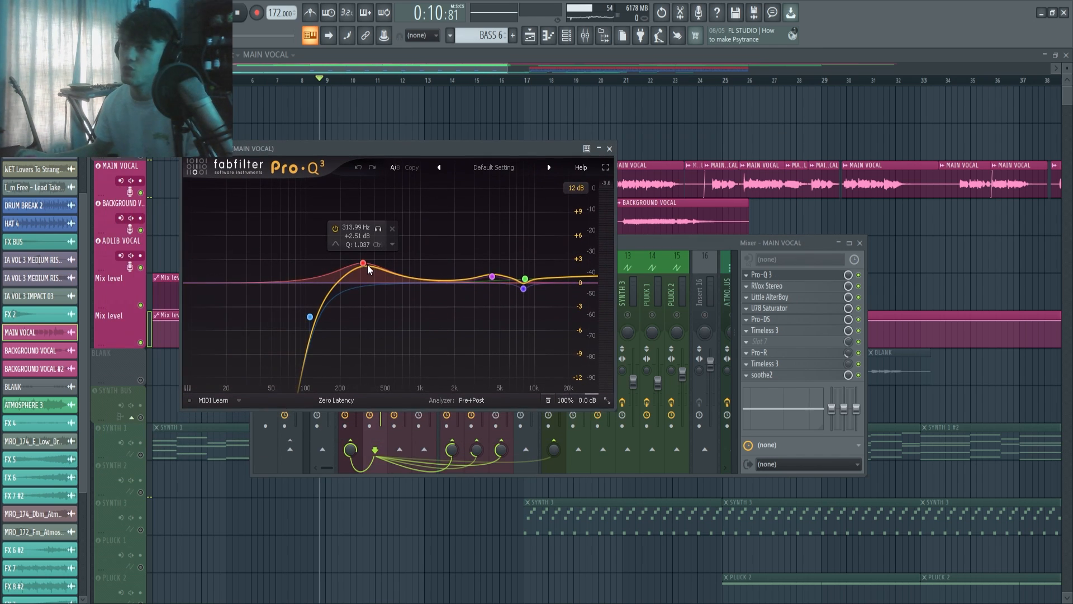
{"action": "left_click_drag", "start_coordinate": [364, 264], "coordinate": [367, 265]}
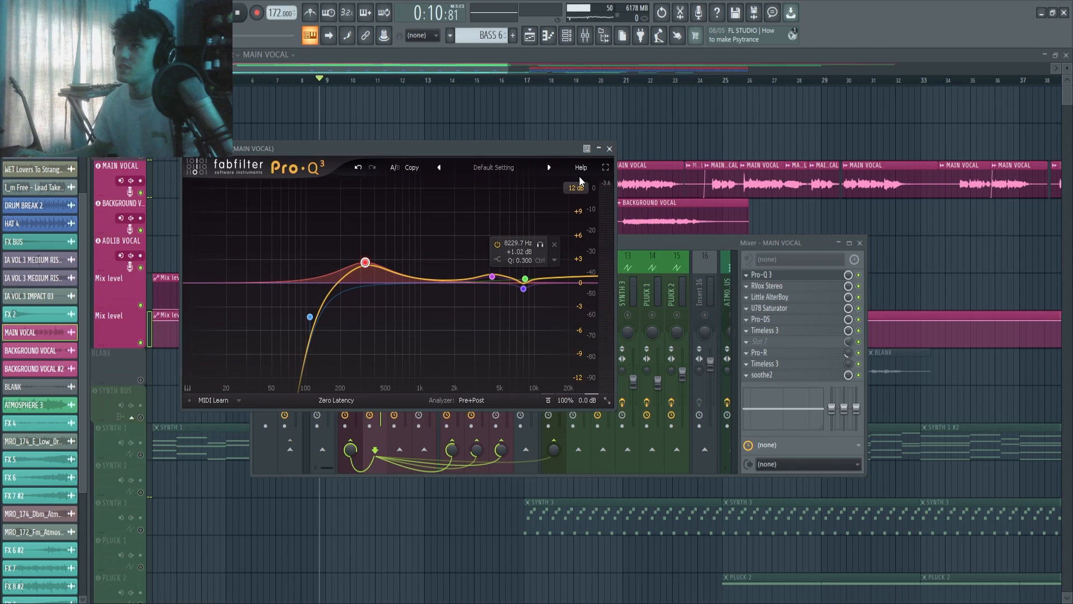
- Inspect the RVox compressor and the U78 Saturator on the MAIN VOCAL mixer track, closing each plugin window
{"action": "left_click", "coordinate": [766, 286]}
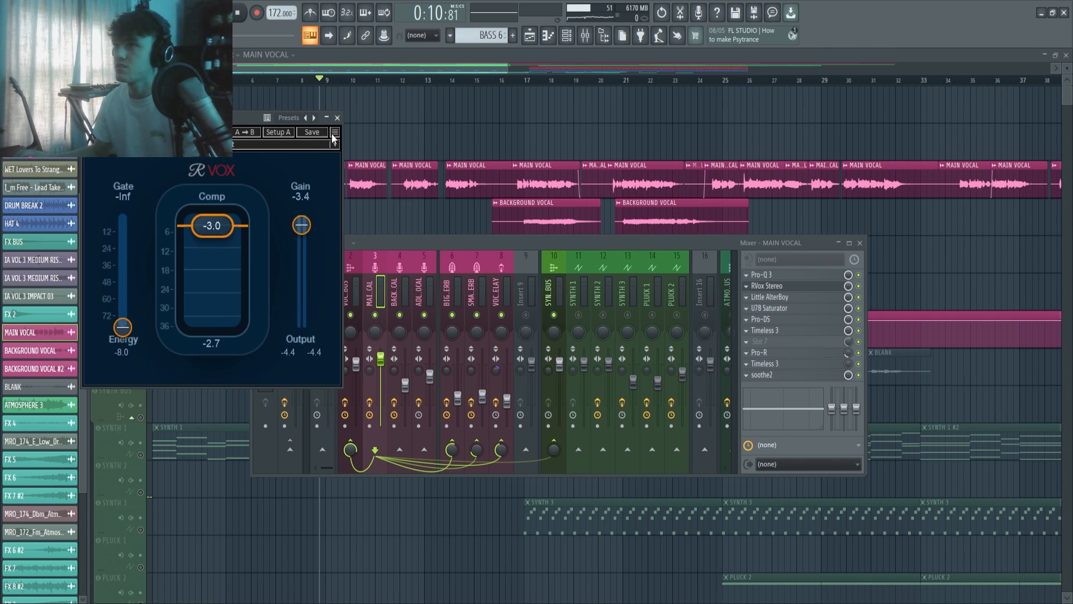
{"action": "left_click", "coordinate": [338, 119]}
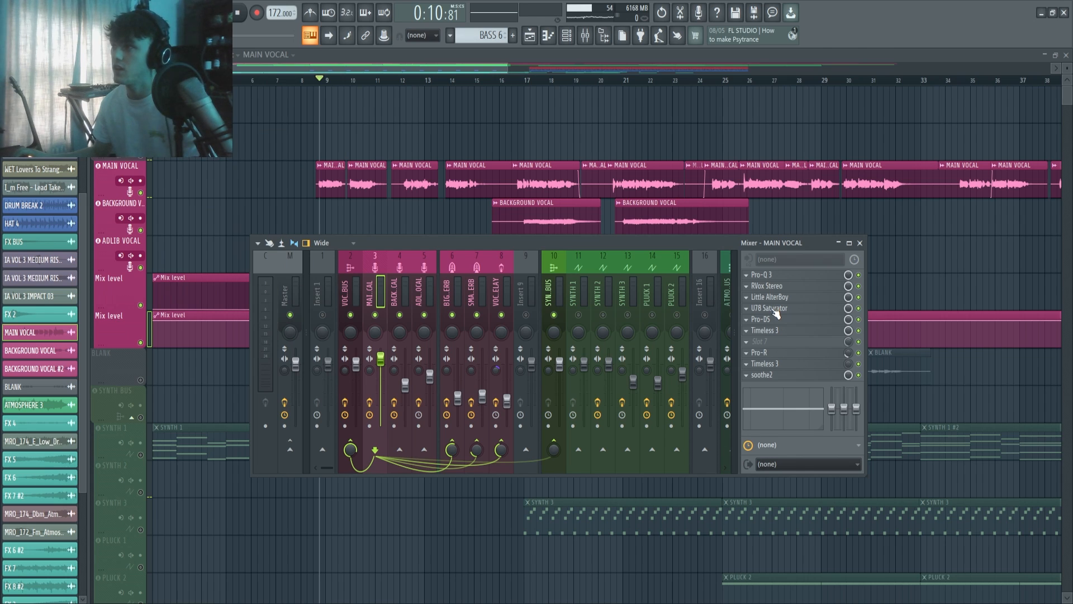
{"action": "left_click", "coordinate": [776, 308]}
{"action": "left_click_drag", "start_coordinate": [228, 148], "coordinate": [349, 153]}
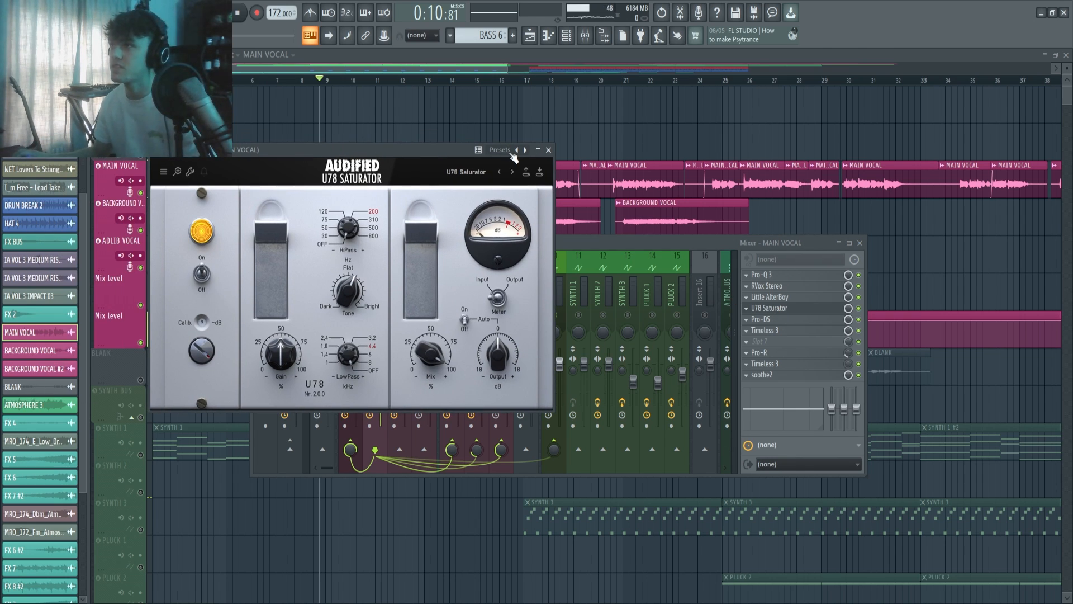
{"action": "left_click", "coordinate": [548, 150]}
- Inspect Pro-DS and the first Timeless 3 delay on the MAIN VOCAL mixer track, and close the mixer
{"action": "left_click", "coordinate": [774, 320]}
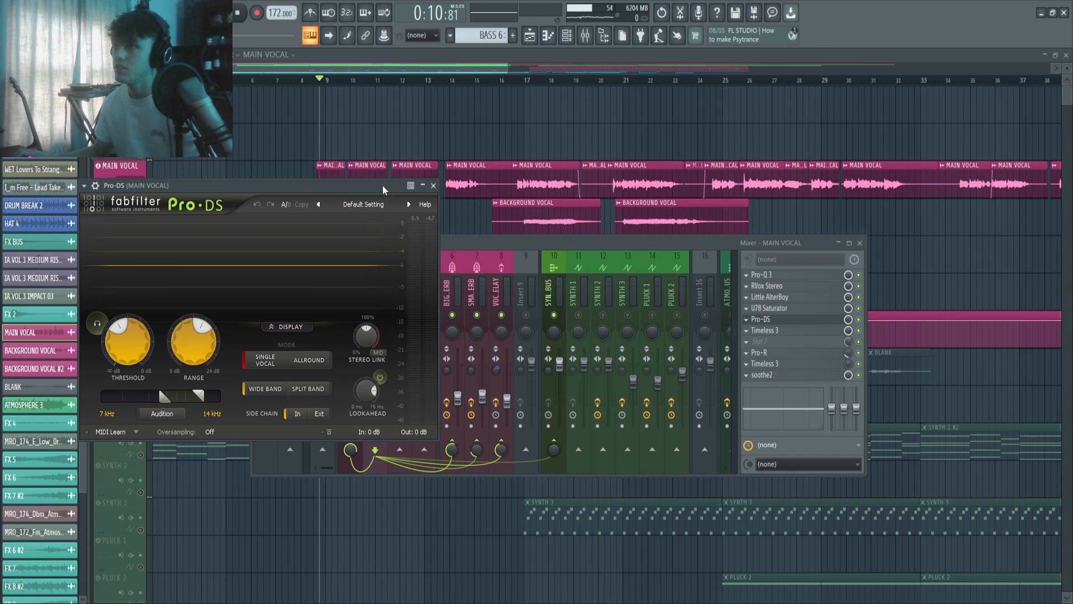
{"action": "left_click", "coordinate": [433, 185]}
{"action": "left_click", "coordinate": [766, 330]}
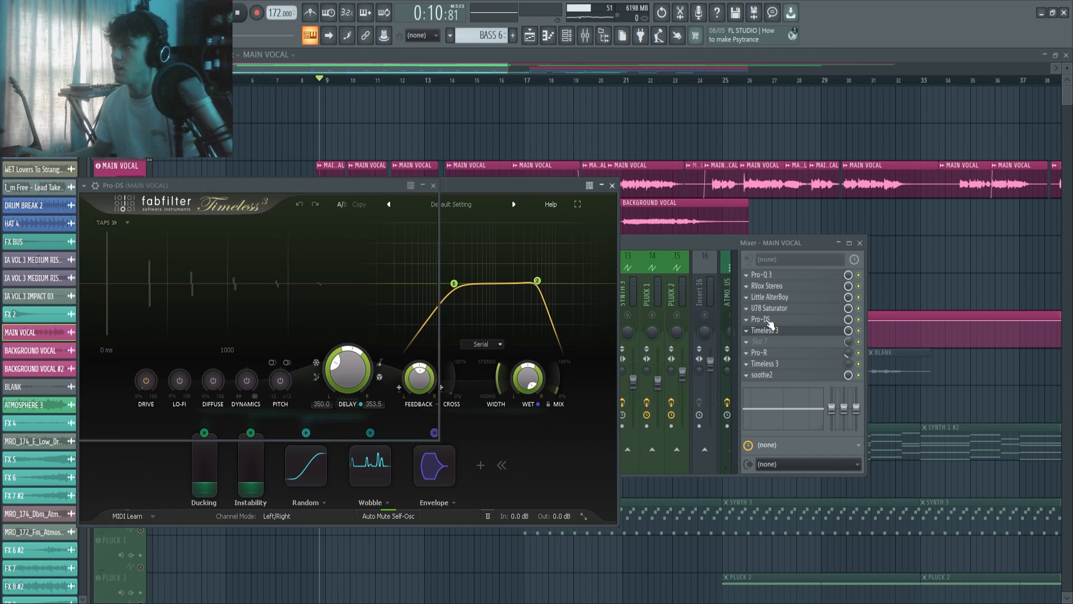
{"action": "left_click", "coordinate": [761, 319]}
{"action": "left_click", "coordinate": [786, 333]}
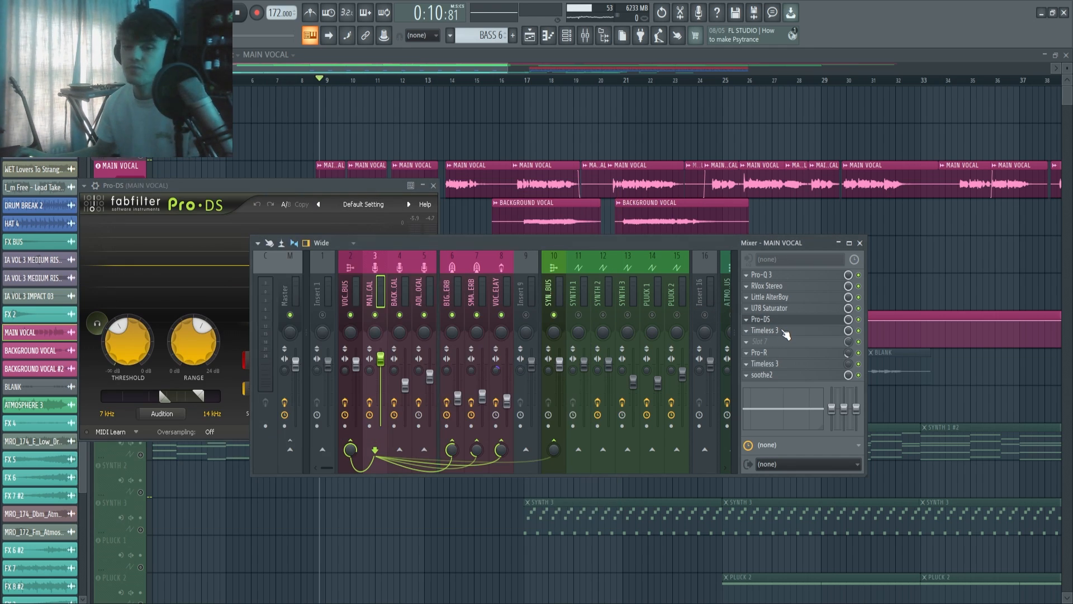
{"action": "left_click", "coordinate": [765, 330]}
{"action": "left_click_drag", "start_coordinate": [229, 191], "coordinate": [359, 162]}
{"action": "left_click", "coordinate": [859, 242]}
- Mute the MAIN VOCAL track and set the playback position to bar 17, within the first BACKGROUND VOCAL clip
{"action": "scroll", "coordinate": [532, 331], "scroll_direction": "down", "scroll_amount": 3}
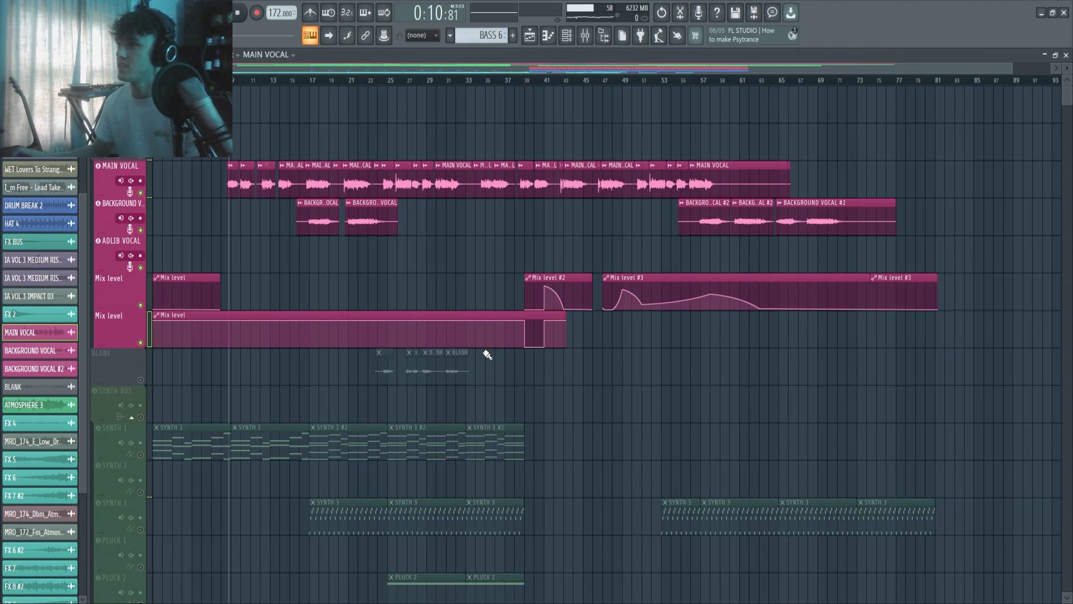
{"action": "scroll", "coordinate": [562, 315], "scroll_direction": "up", "scroll_amount": 3}
{"action": "scroll", "coordinate": [343, 278], "scroll_direction": "down", "scroll_amount": 3}
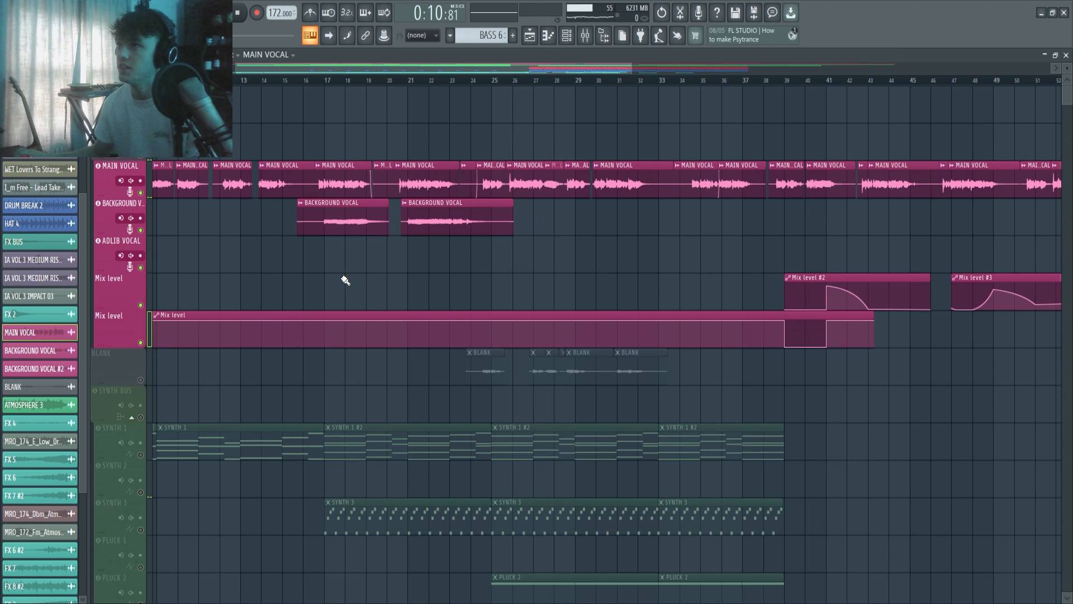
{"action": "scroll", "coordinate": [321, 218], "scroll_direction": "up", "scroll_amount": 2}
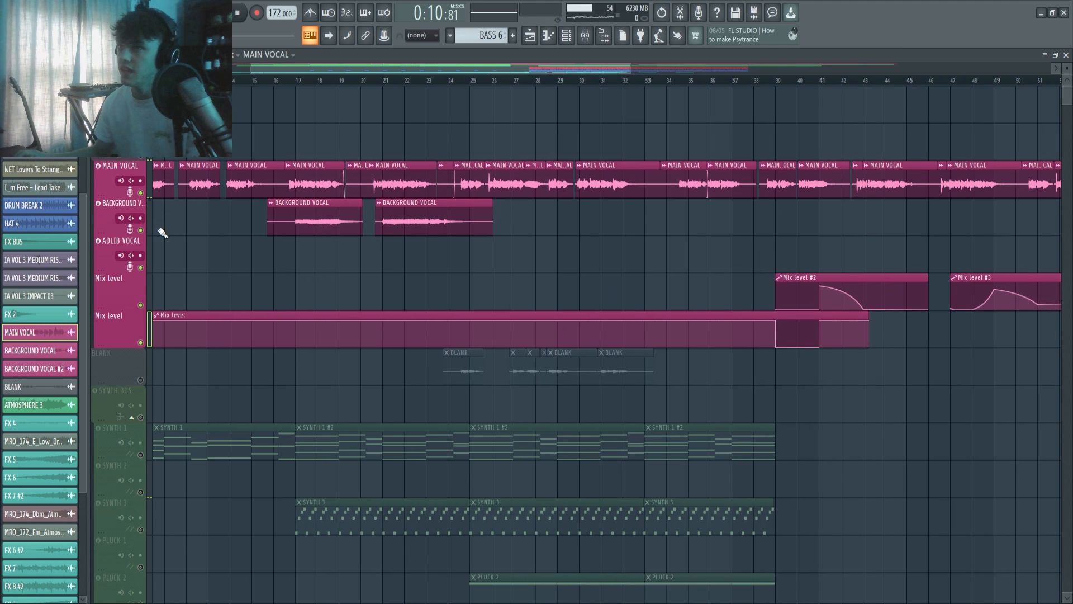
{"action": "left_click", "coordinate": [140, 192]}
{"action": "scroll", "coordinate": [321, 131], "scroll_direction": "up", "scroll_amount": 2}
{"action": "left_click", "coordinate": [381, 80]}
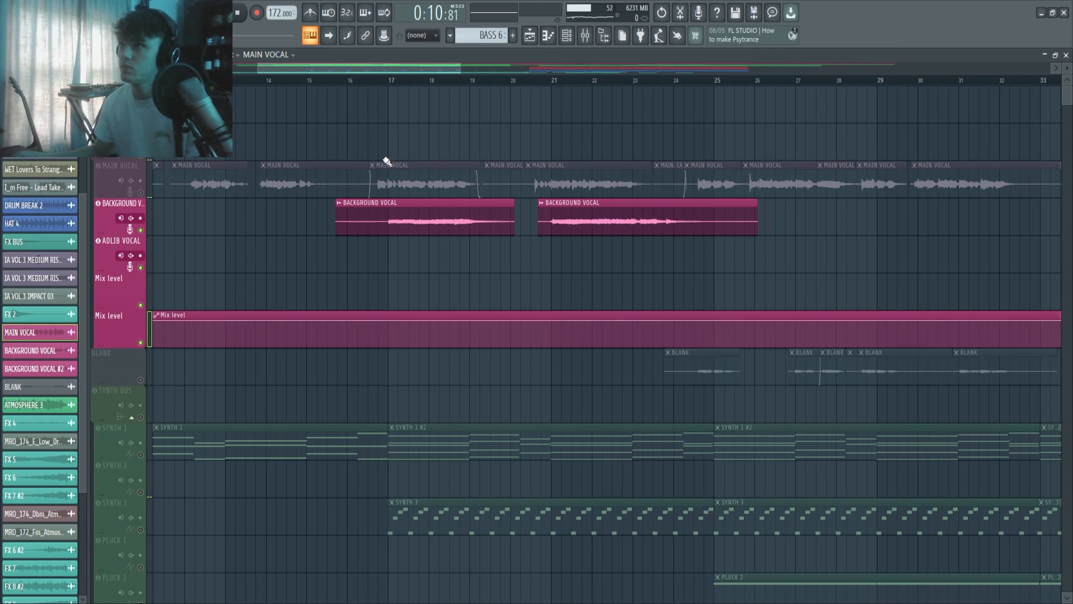
- Open the BACKGROUND VOCAL clip's sample settings during playback from bar 17, and close them after stopping
{"action": "double_click", "coordinate": [401, 219]}
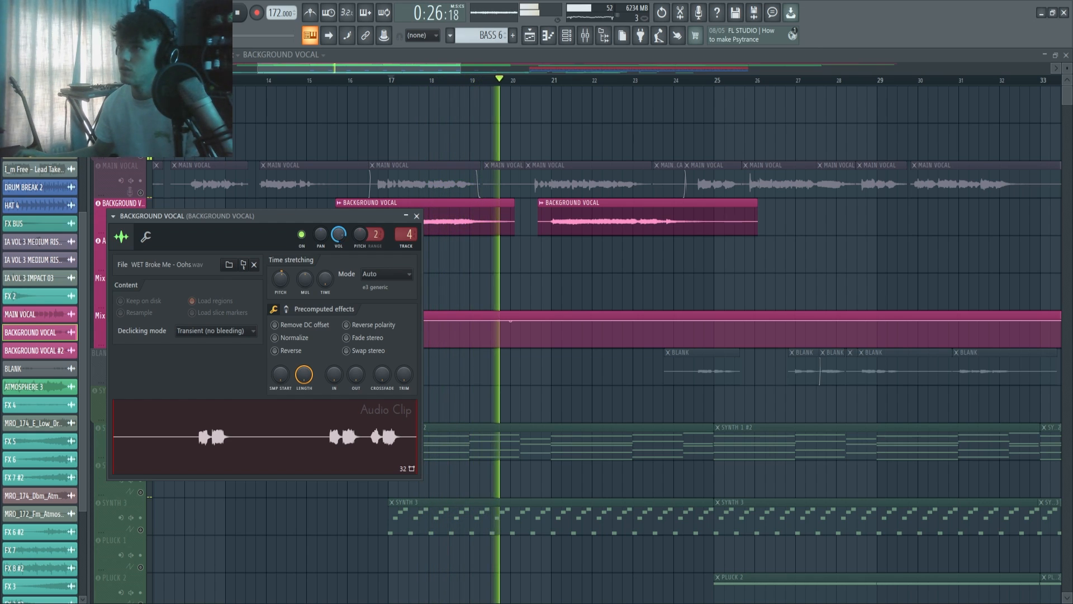
{"action": "key", "text": "space"}
{"action": "key", "text": "Escape"}
- Open the first BLANK clip's sample settings while playing it near bar 24, close them, and unmute all tracks
{"action": "scroll", "coordinate": [338, 346], "scroll_direction": "down", "scroll_amount": 4}
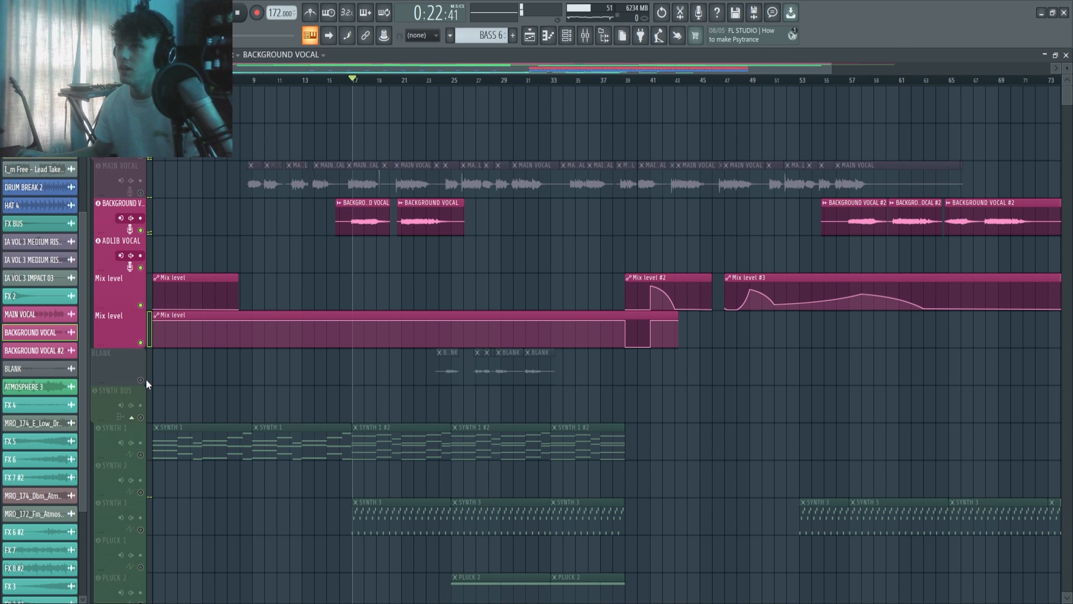
{"action": "scroll", "coordinate": [412, 376], "scroll_direction": "up", "scroll_amount": 6}
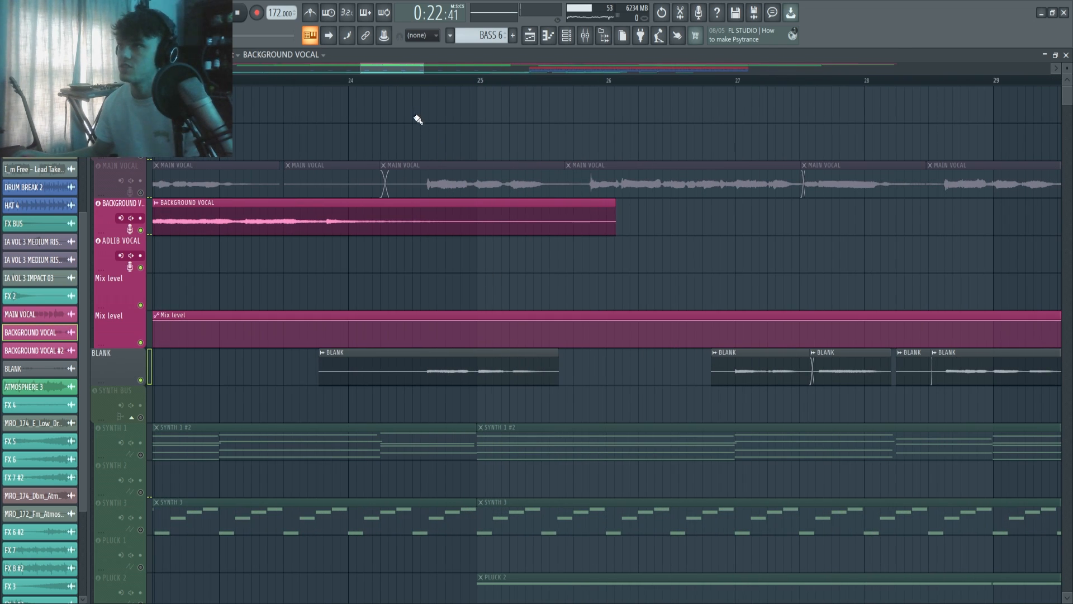
{"action": "double_click", "coordinate": [395, 360]}
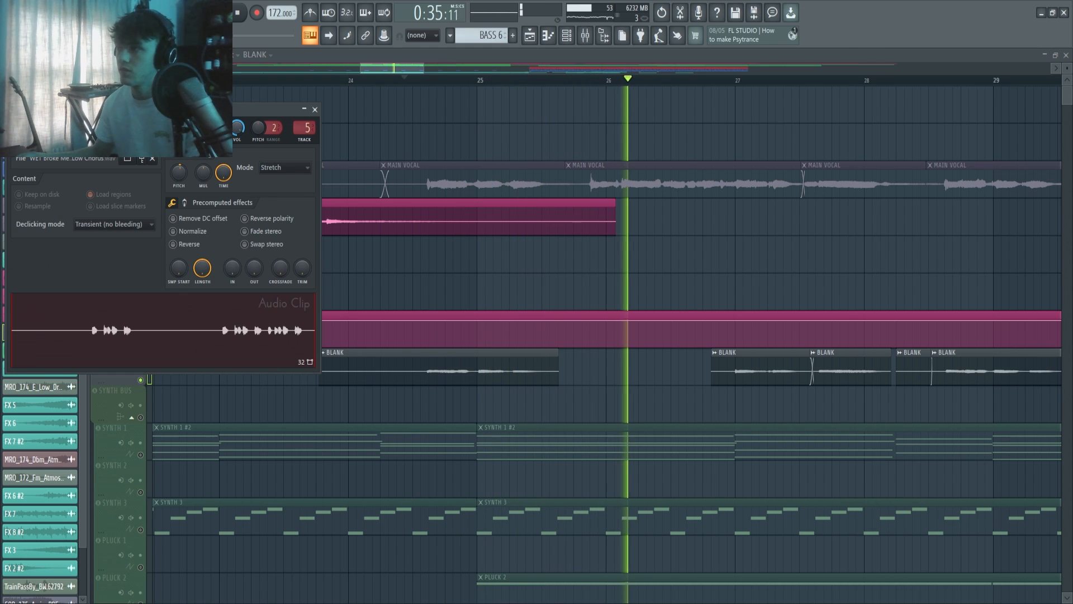
{"action": "key", "text": "space"}
{"action": "left_click", "coordinate": [315, 110]}
{"action": "scroll", "coordinate": [160, 194], "scroll_direction": "down", "scroll_amount": 4}
{"action": "right_click", "coordinate": [142, 194]}
{"action": "scroll", "coordinate": [228, 179], "scroll_direction": "down", "scroll_amount": 4}
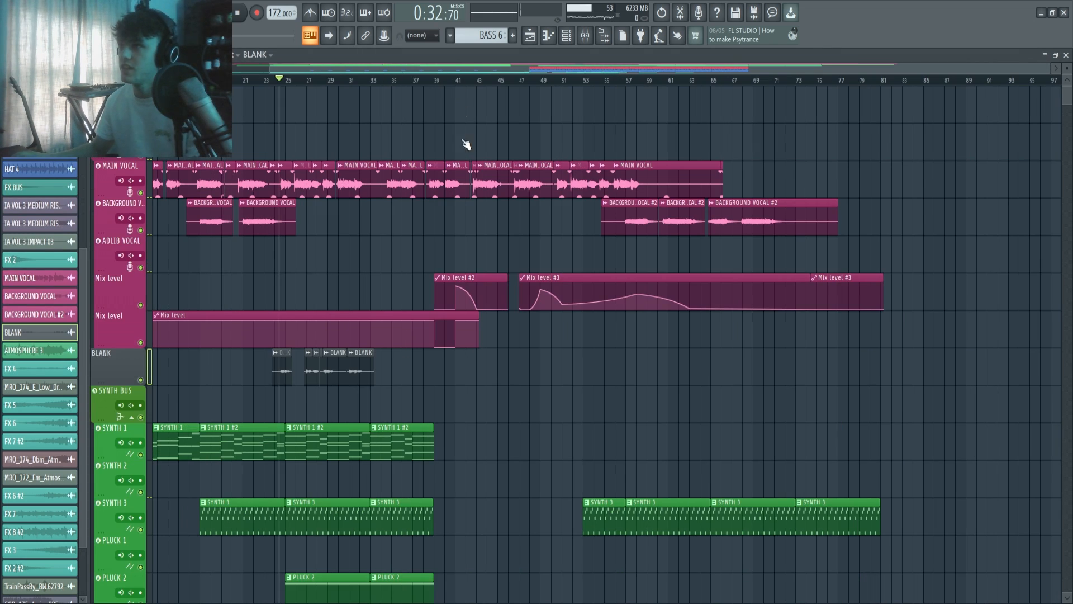
- Set the playback position just before bar 39, ahead of the Mix level #2 automation clip
{"action": "left_click", "coordinate": [451, 80]}
{"action": "scroll", "coordinate": [455, 290], "scroll_direction": "down", "scroll_amount": 6}
{"action": "scroll", "coordinate": [455, 304], "scroll_direction": "up", "scroll_amount": 3}
{"action": "scroll", "coordinate": [463, 268], "scroll_direction": "up", "scroll_amount": 5}
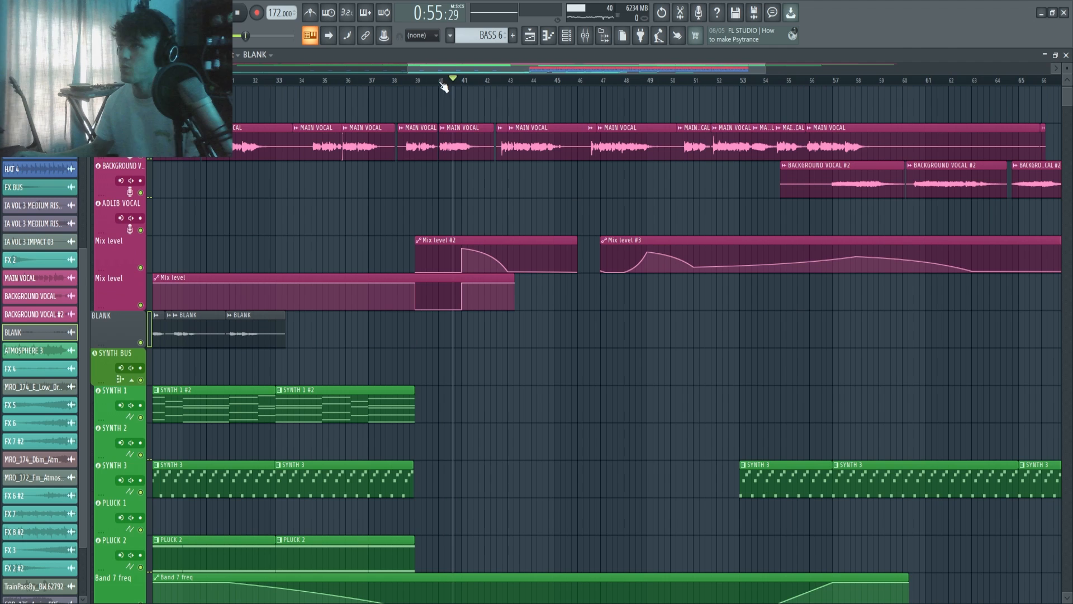
{"action": "left_click", "coordinate": [420, 80]}
{"action": "scroll", "coordinate": [459, 177], "scroll_direction": "up", "scroll_amount": 3}
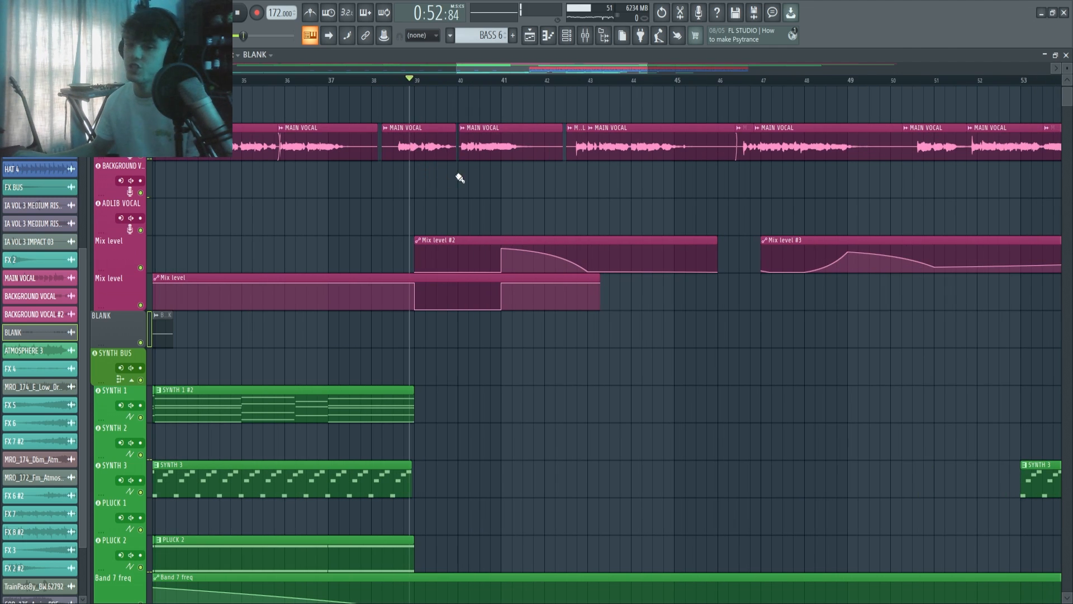
- Play the full mix through the Mix level #2 clip, view the ADLIB VOCAL mixer track, and stop with the mixer closed
{"action": "key", "text": "space"}
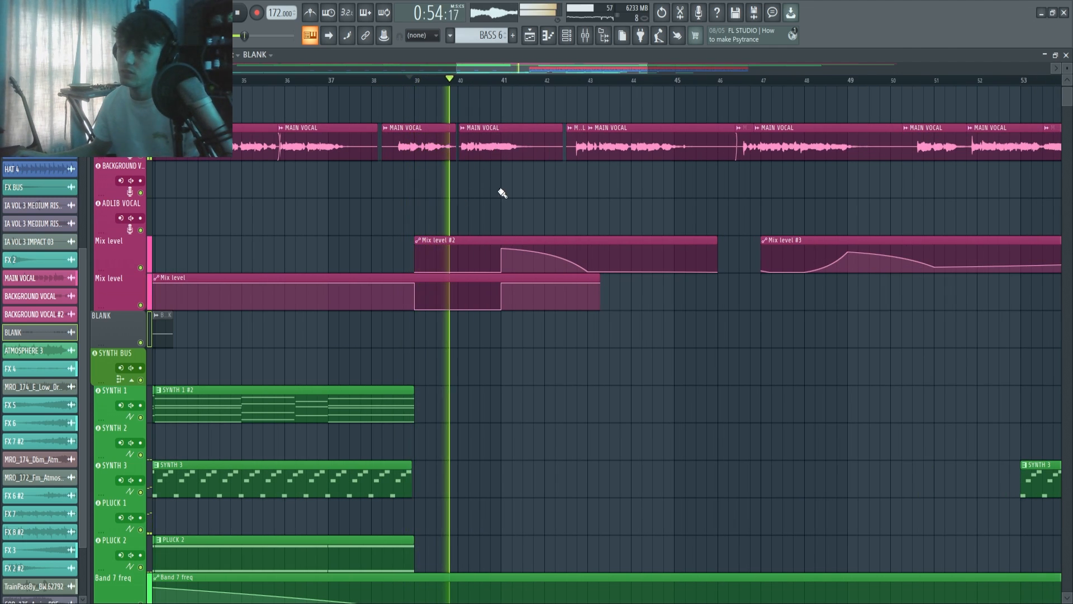
{"action": "left_click", "coordinate": [585, 36]}
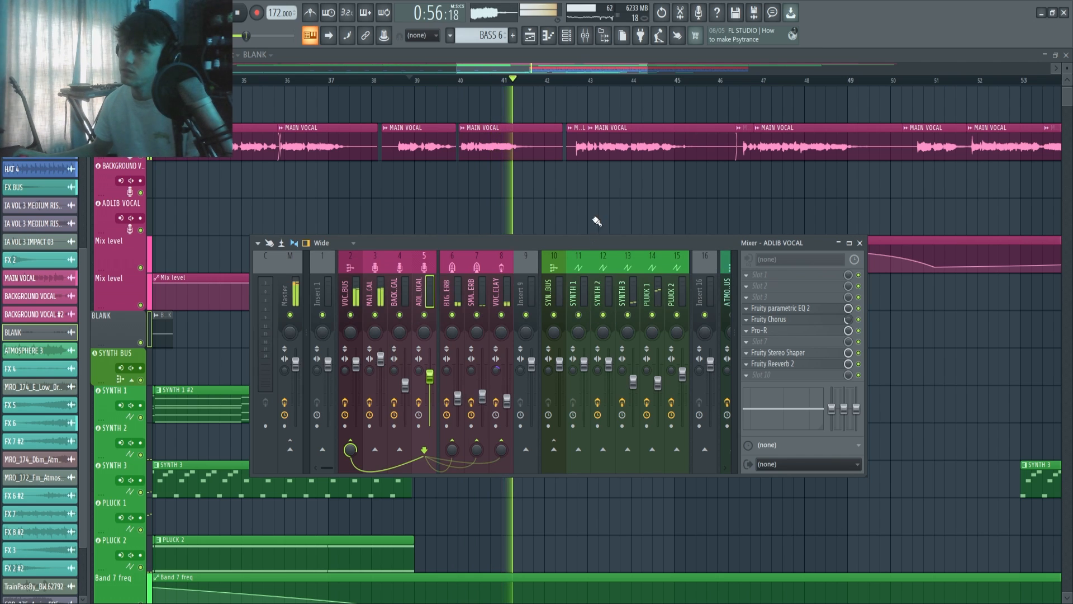
{"action": "left_click", "coordinate": [585, 36]}
{"action": "key", "text": "space"}
- Replay the full mix from between bars 40 and 41, over the Mix level #2 rise, and view the surrounding vocal clips
{"action": "left_click", "coordinate": [488, 80]}
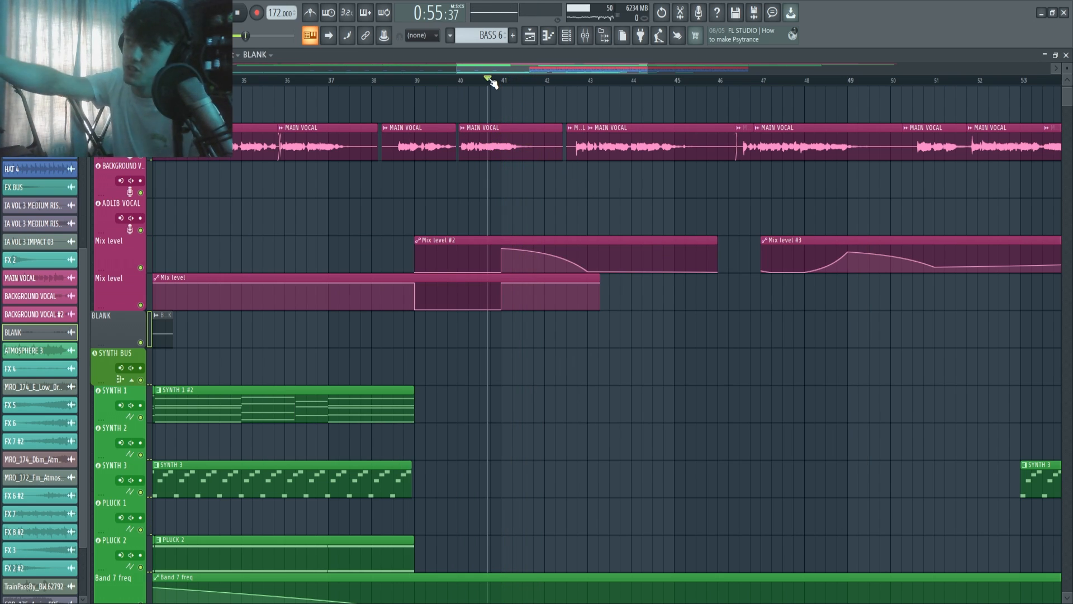
{"action": "key", "text": "space"}
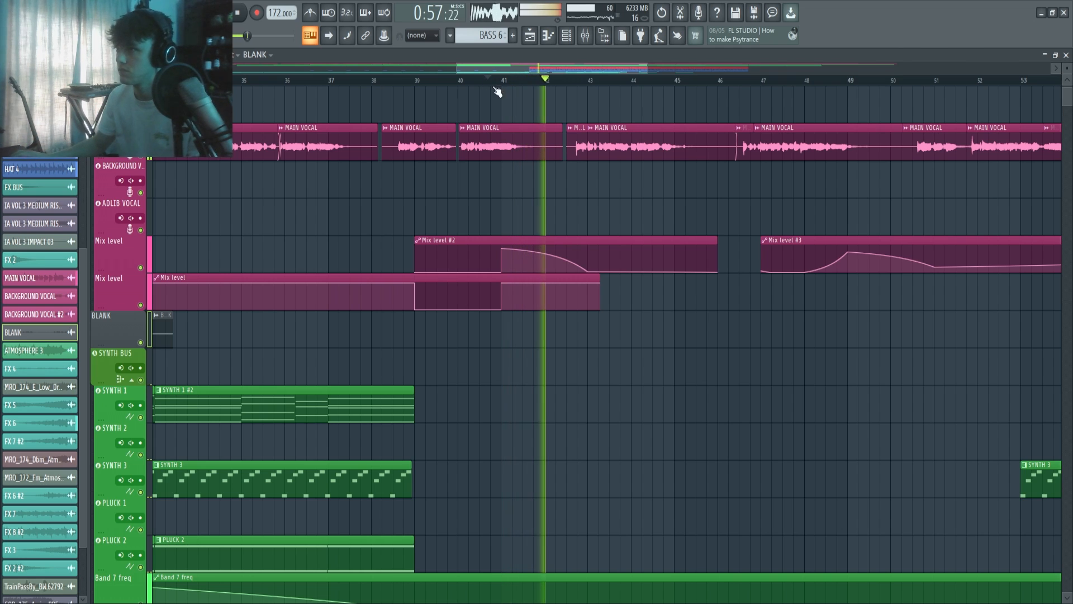
{"action": "scroll", "coordinate": [495, 87], "scroll_direction": "down", "scroll_amount": 2}
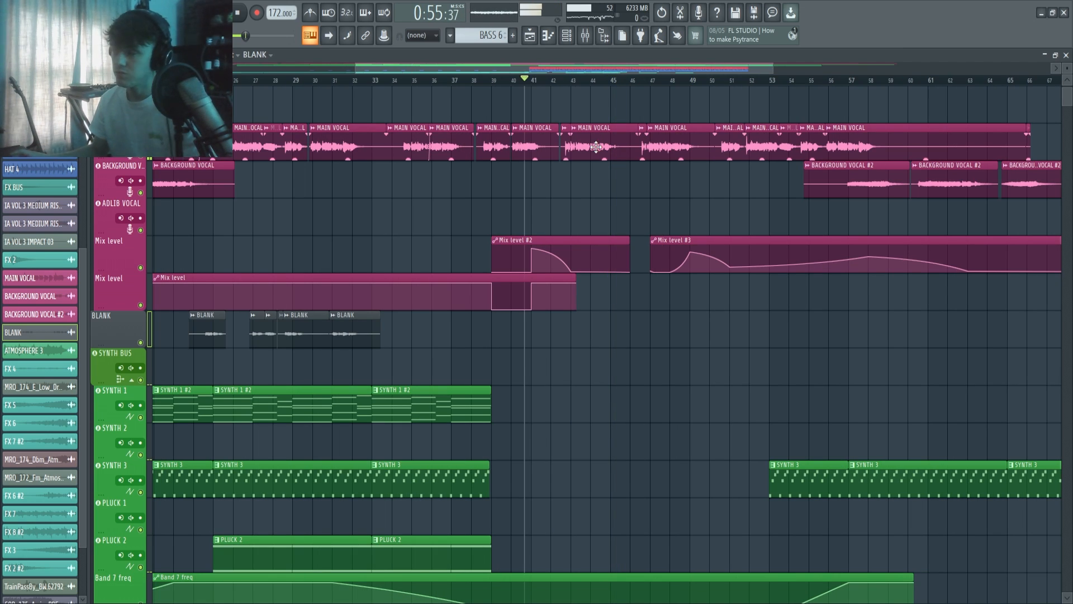
{"action": "scroll", "coordinate": [586, 169], "scroll_direction": "up", "scroll_amount": 2}
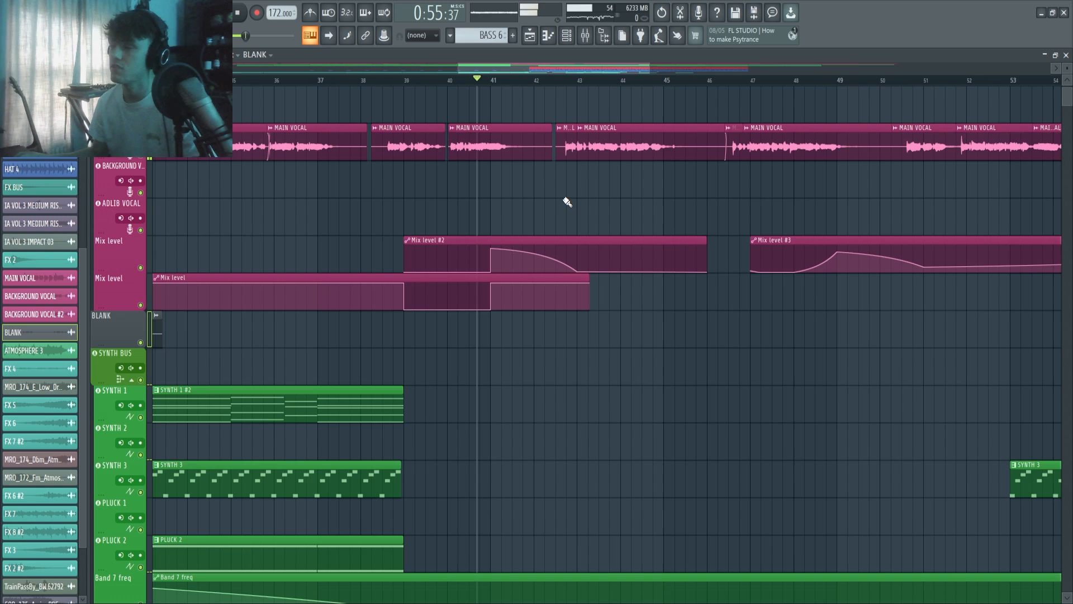
{"action": "scroll", "coordinate": [568, 202], "scroll_direction": "down", "scroll_amount": 2}
- Play the full mix from bar 57, through the BACKGROUND VOCAL #2 clips and the Mix level #3 automation, and stop
{"action": "left_click", "coordinate": [735, 84]}
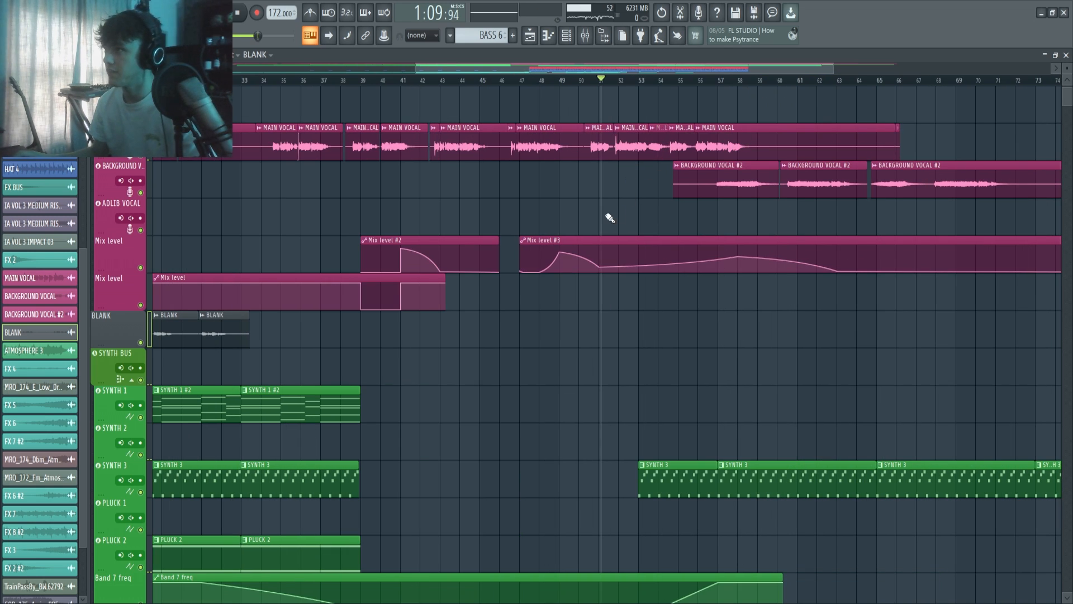
{"action": "scroll", "coordinate": [609, 218], "scroll_direction": "up", "scroll_amount": 2}
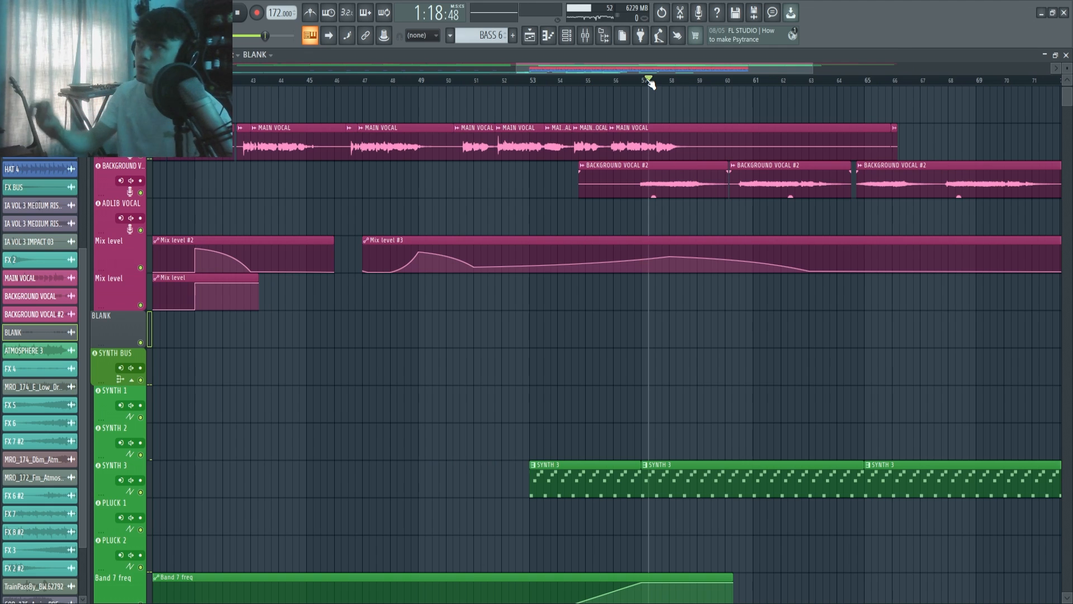
{"action": "key", "text": "space"}
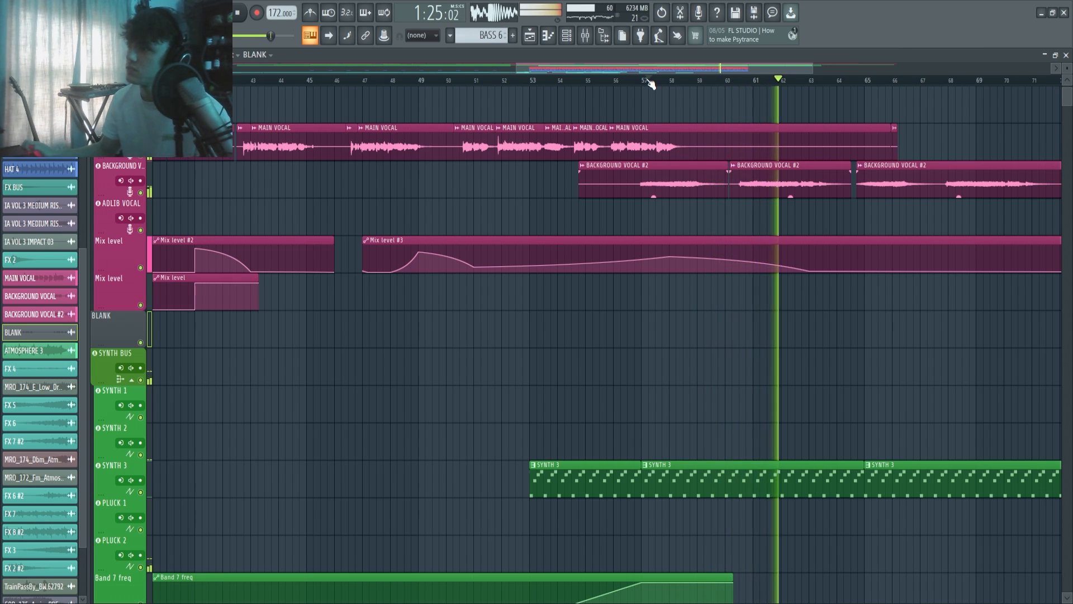
{"action": "scroll", "coordinate": [575, 218], "scroll_direction": "down", "scroll_amount": 3}
{"action": "scroll", "coordinate": [688, 228], "scroll_direction": "down", "scroll_amount": 1}
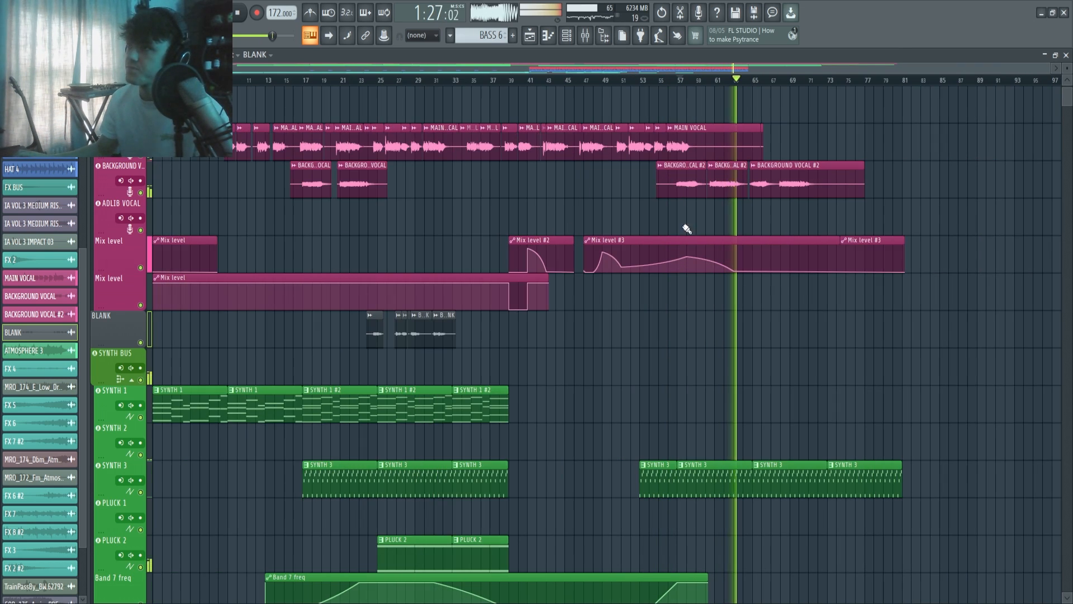
{"action": "scroll", "coordinate": [753, 203], "scroll_direction": "up", "scroll_amount": 3}
{"action": "key", "text": "space"}
{"action": "scroll", "coordinate": [753, 203], "scroll_direction": "down", "scroll_amount": 2}
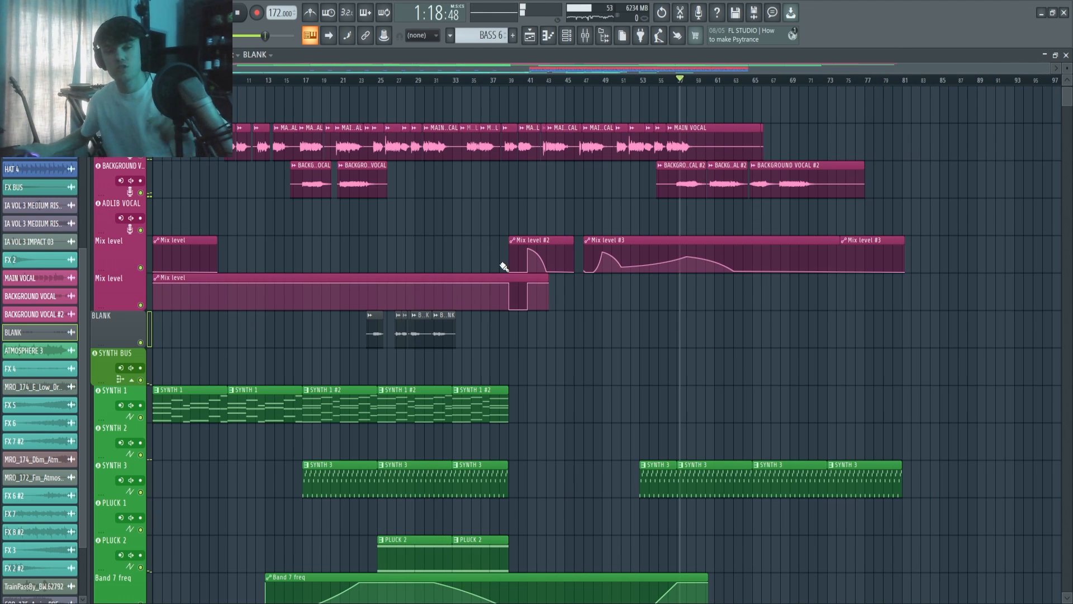
- Set the playback position to bar 42 and view the sample settings of the ATMOSPHERE 1 clip starting there
{"action": "scroll", "coordinate": [259, 196], "scroll_direction": "down", "scroll_amount": 4}
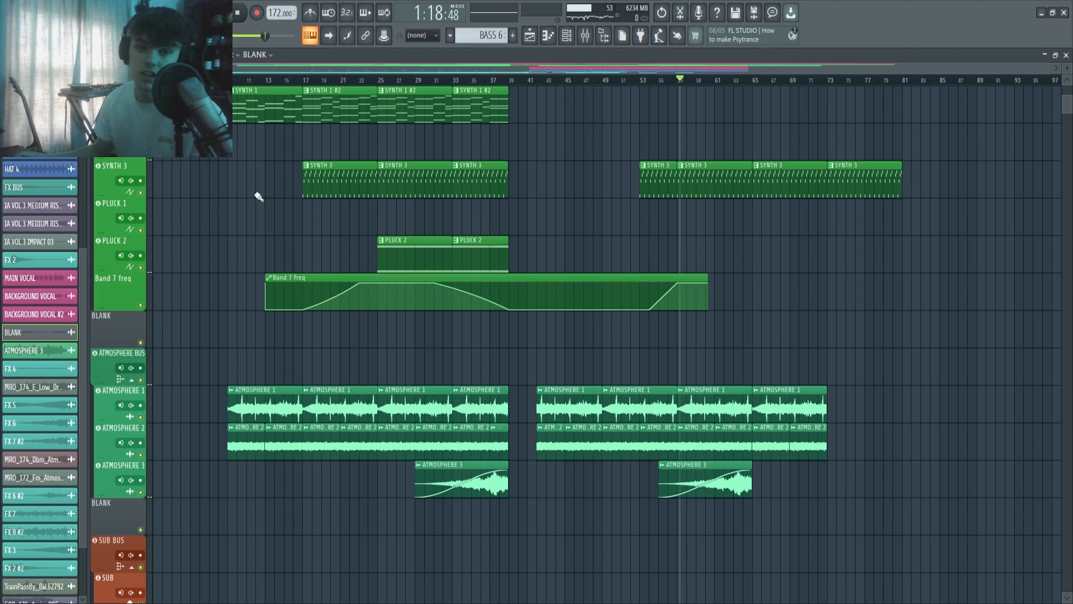
{"action": "scroll", "coordinate": [512, 278], "scroll_direction": "up", "scroll_amount": 4}
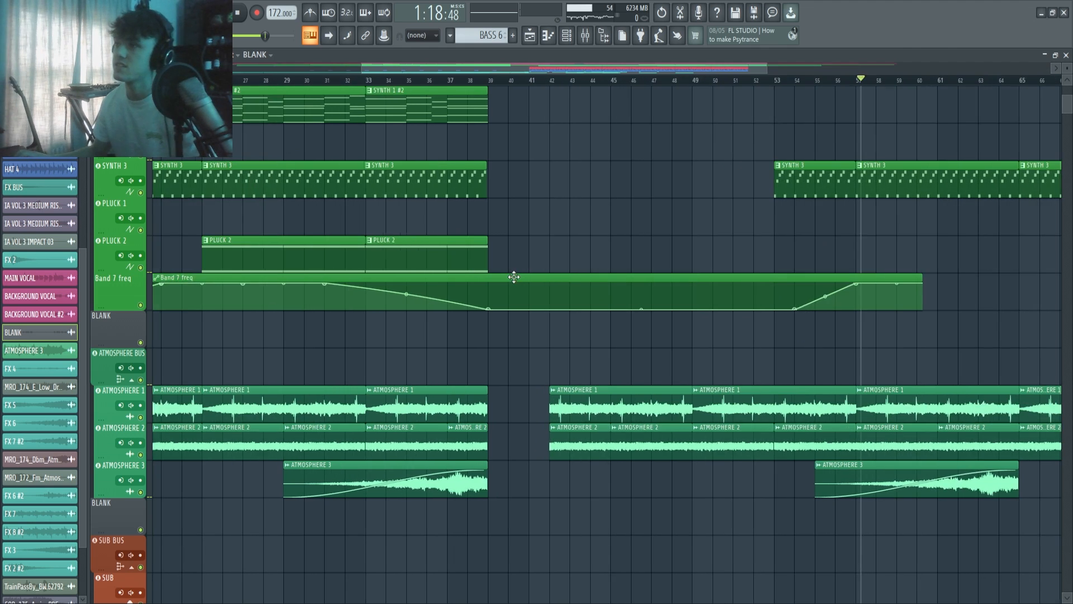
{"action": "left_click", "coordinate": [537, 84]}
{"action": "scroll", "coordinate": [554, 289], "scroll_direction": "up", "scroll_amount": 3}
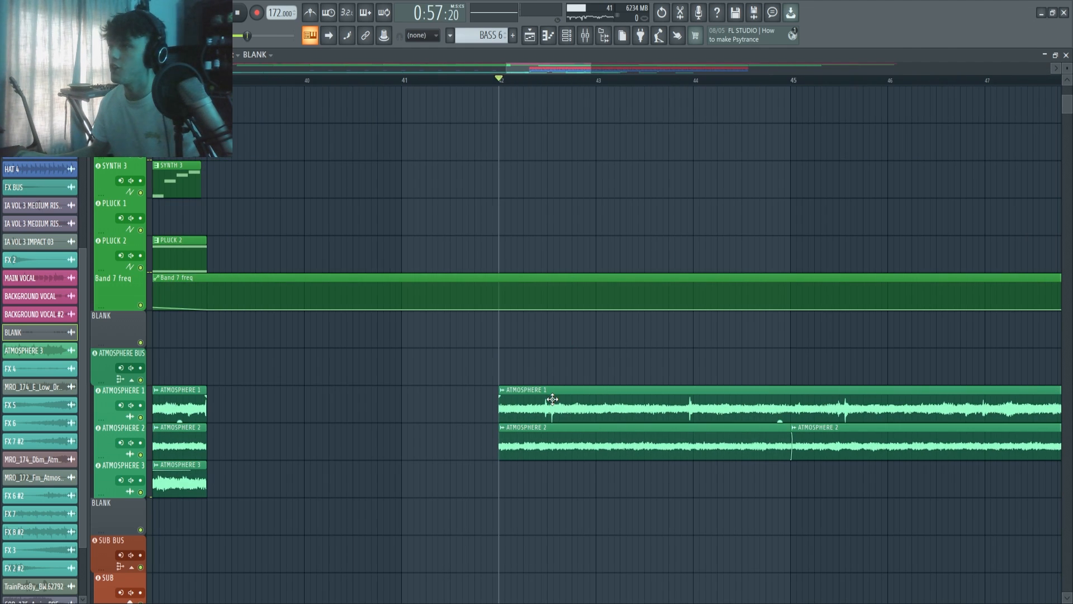
{"action": "double_click", "coordinate": [552, 398]}
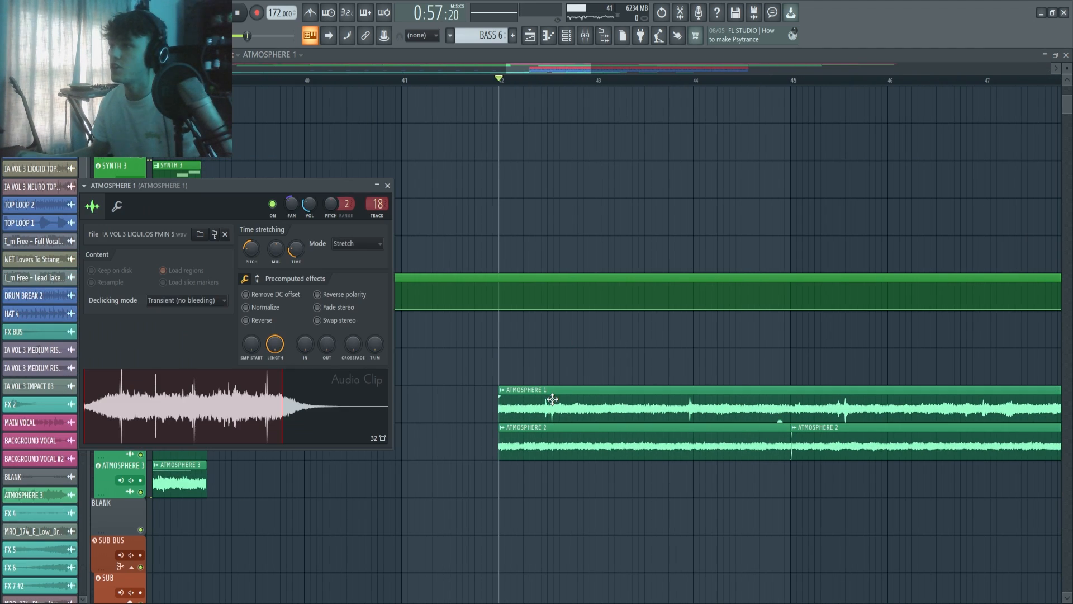
{"action": "left_click", "coordinate": [387, 185]}
- Isolate the ATMOSPHERE 1 and ATMOSPHERE 2 tracks and audition them from bar 42, briefly viewing ATMOSPHERE 1's sample settings
{"action": "right_click", "coordinate": [140, 417]}
{"action": "left_click", "coordinate": [140, 454]}
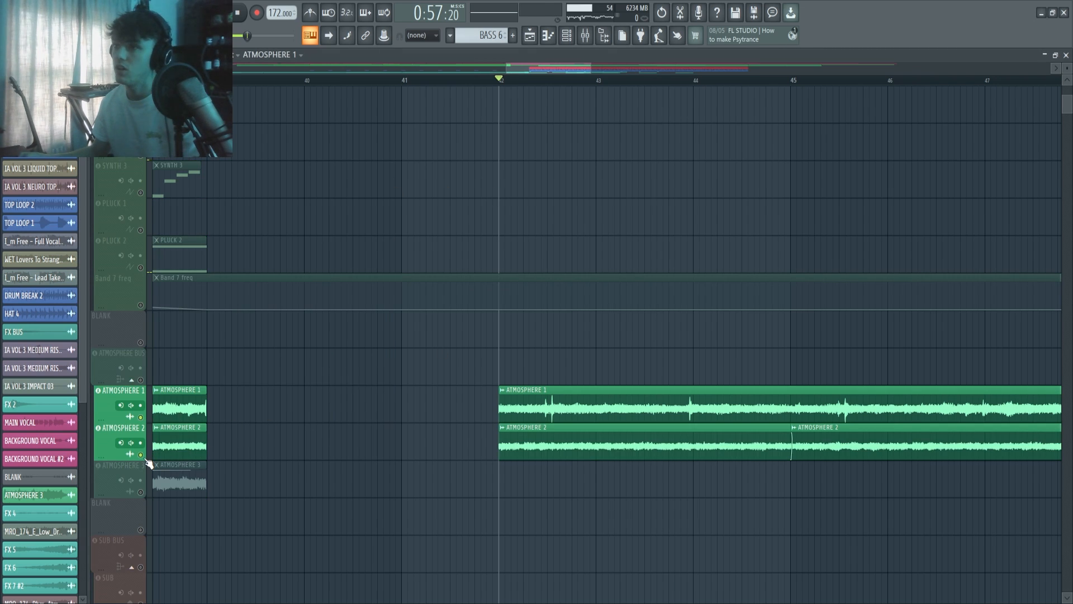
{"action": "double_click", "coordinate": [554, 397]}
{"action": "key", "text": "space"}
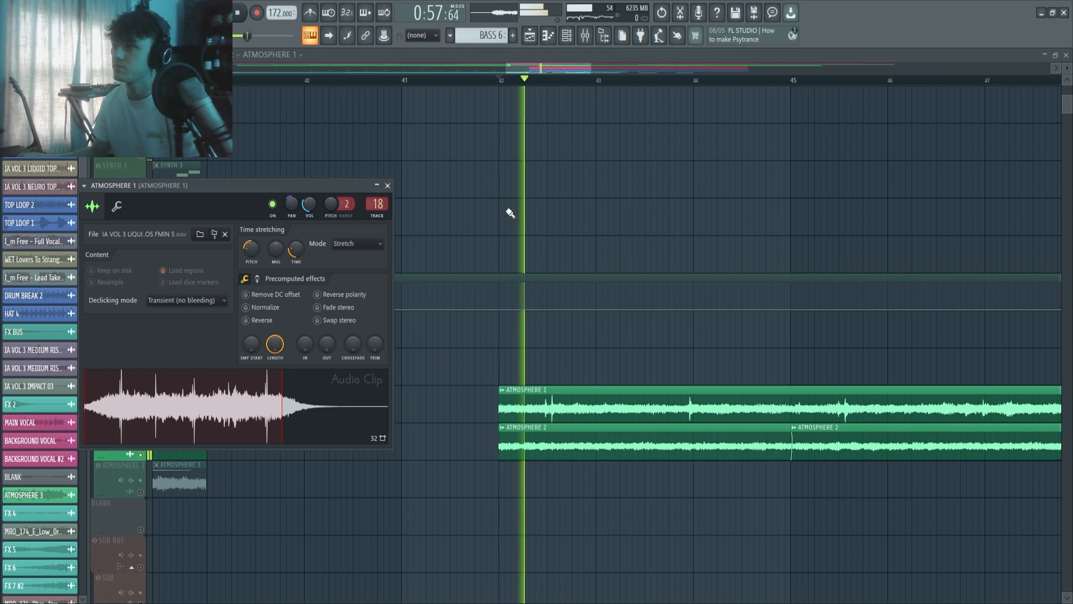
{"action": "key", "text": "Escape"}
{"action": "scroll", "coordinate": [464, 386], "scroll_direction": "down", "scroll_amount": 2}
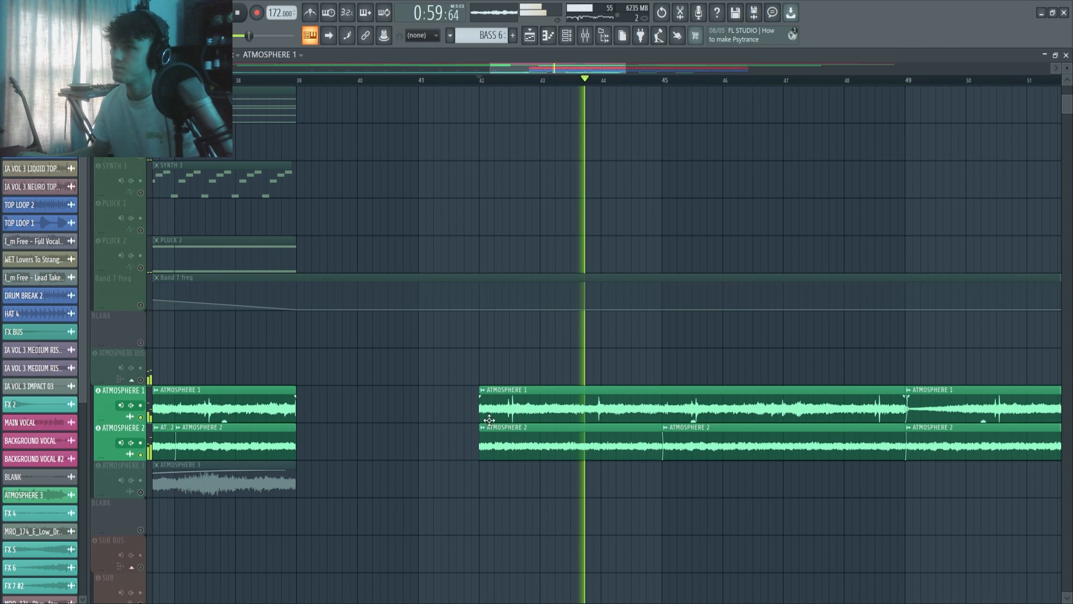
{"action": "scroll", "coordinate": [492, 400], "scroll_direction": "down", "scroll_amount": 2}
{"action": "scroll", "coordinate": [576, 438], "scroll_direction": "up", "scroll_amount": 2}
{"action": "key", "text": "space"}
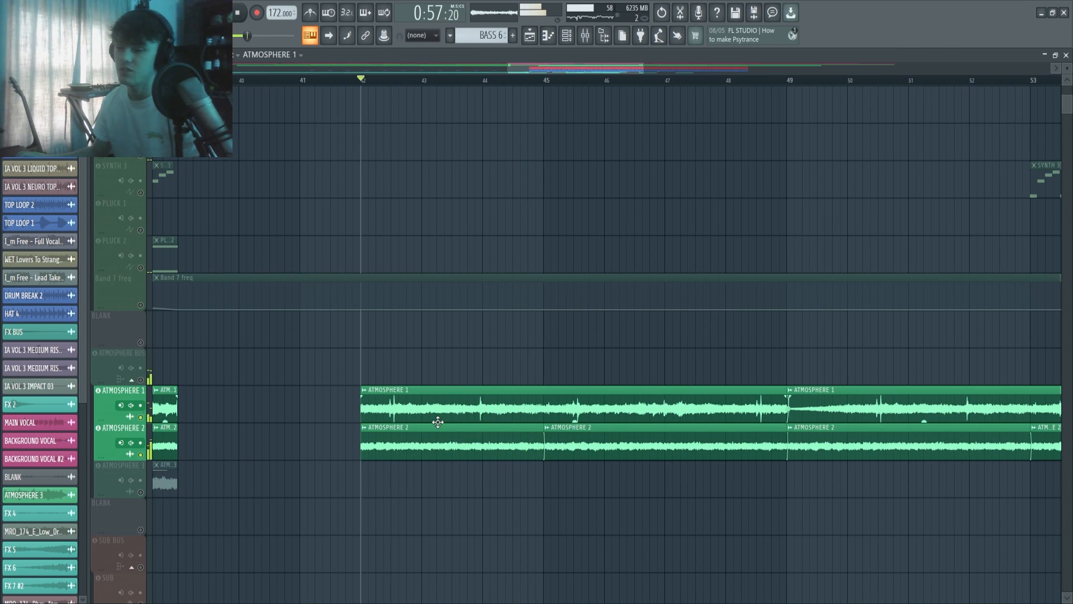
- Show the mixer and play the two atmosphere layers from bar 42 to check their mixer tracks
{"action": "key", "text": "F9"}
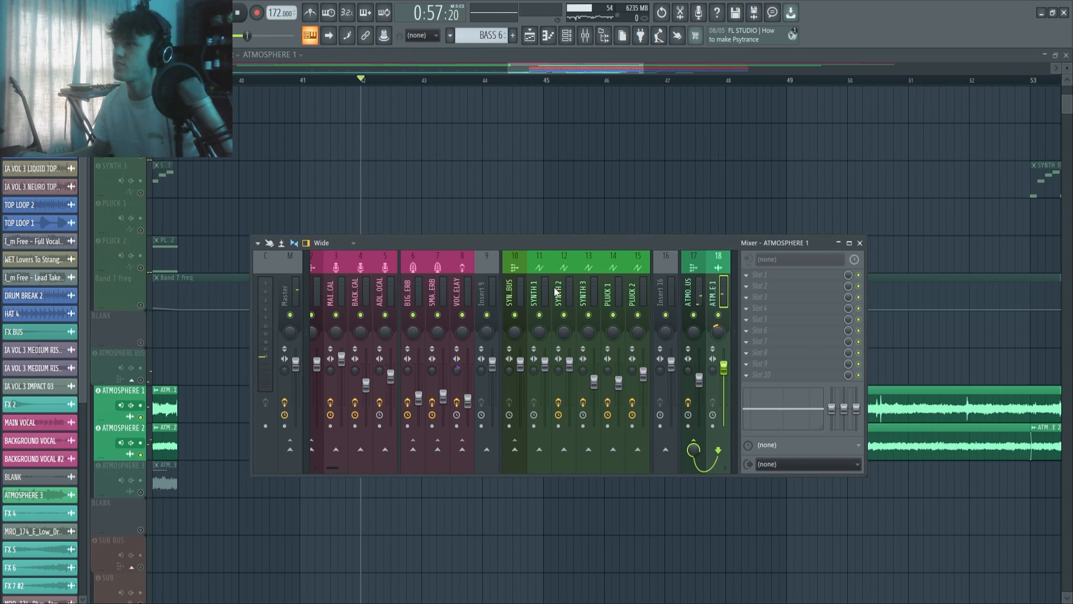
{"action": "key", "text": "space"}
{"action": "scroll", "coordinate": [553, 302], "scroll_direction": "down", "scroll_amount": 4}
{"action": "key", "text": "space"}
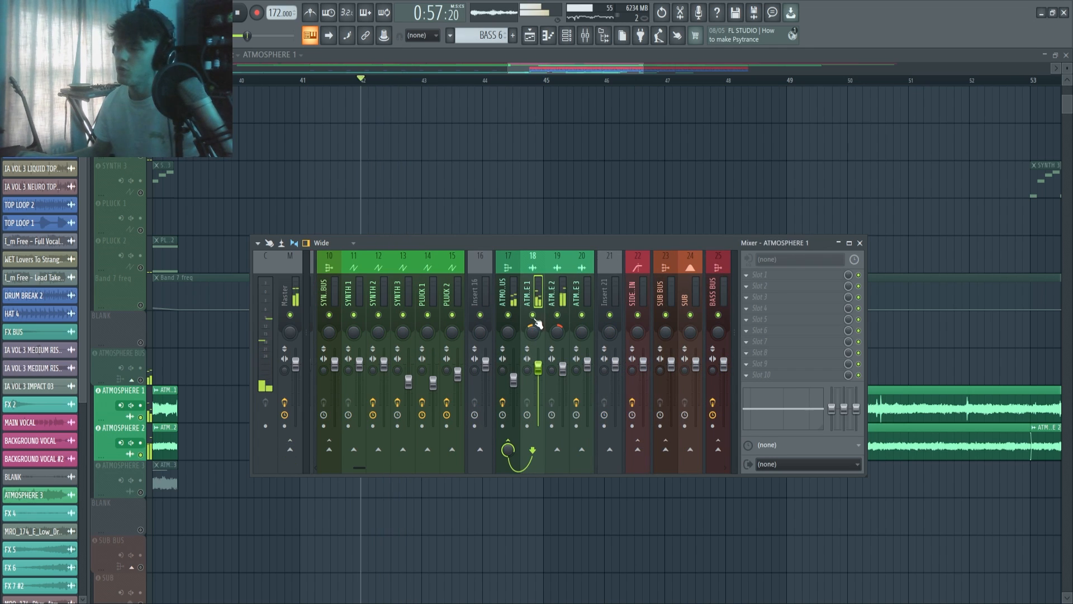
- Solo ATMOSPHERE 2 and ATMOSPHERE 1 in turn in the mixer during playback, clear the solo, and close the mixer
{"action": "right_click", "coordinate": [557, 315]}
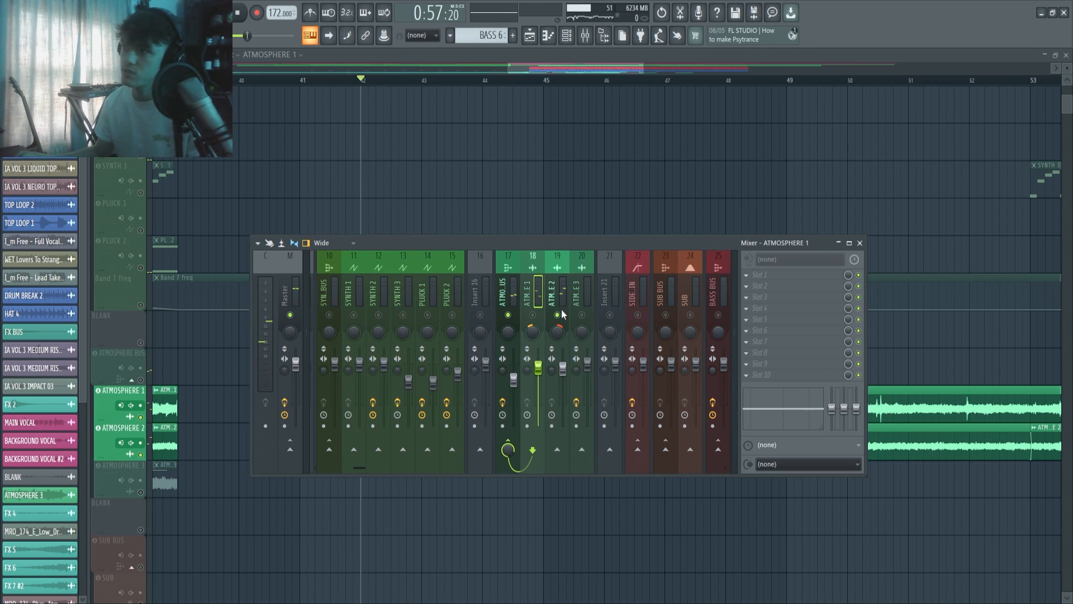
{"action": "key", "text": "space"}
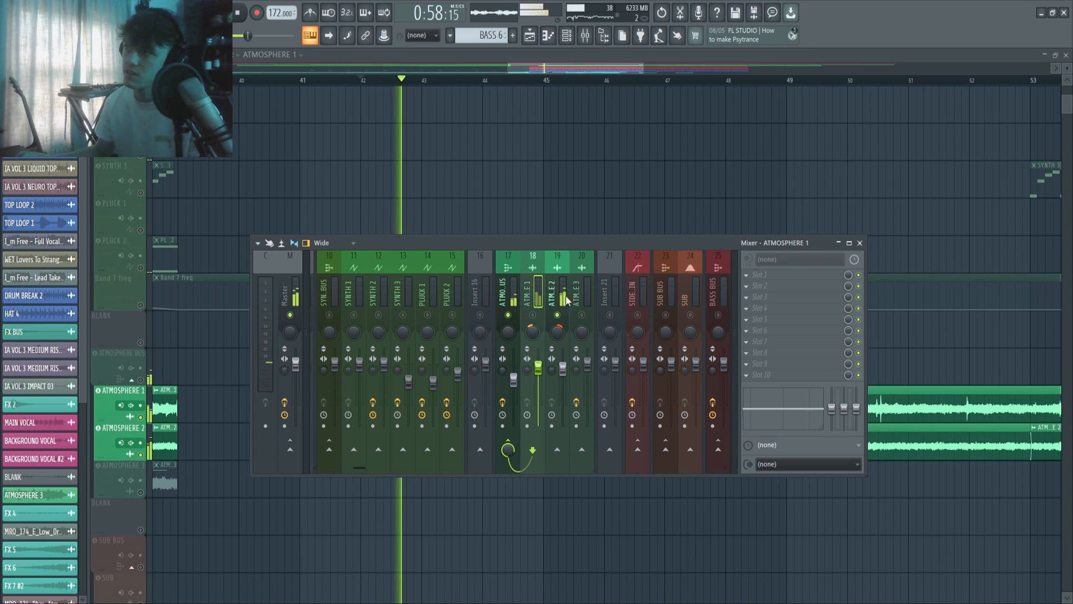
{"action": "right_click", "coordinate": [532, 315]}
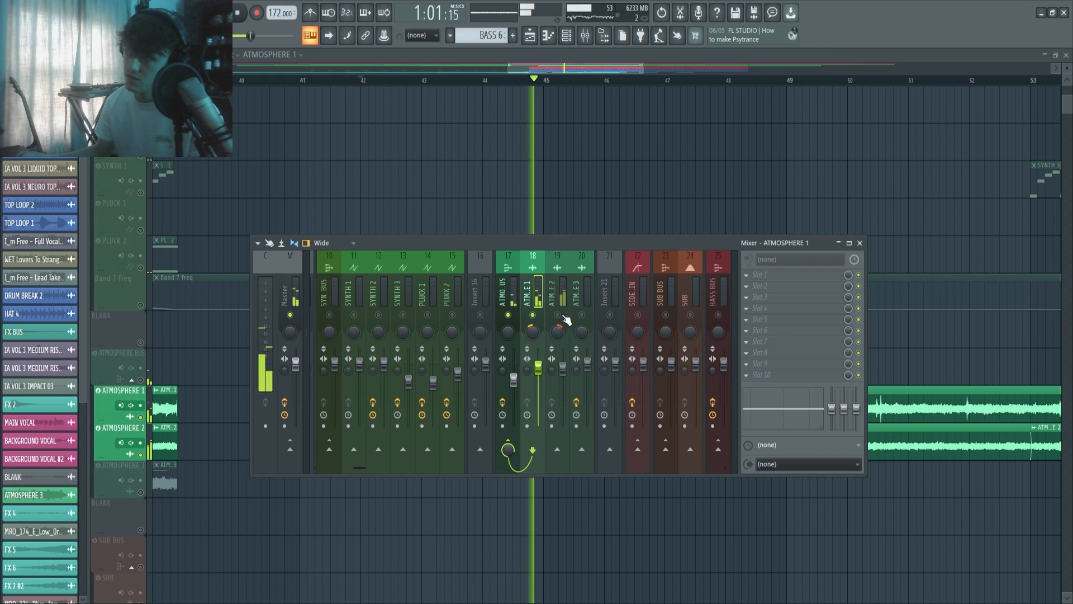
{"action": "key", "text": "space"}
{"action": "right_click", "coordinate": [558, 315]}
{"action": "right_click", "coordinate": [558, 315]}
{"action": "key", "text": "F9"}
- Play the isolated atmosphere layers from their first clips near bar 9, stop, and unmute the SYNTH 3 track
{"action": "scroll", "coordinate": [530, 392], "scroll_direction": "down", "scroll_amount": 3}
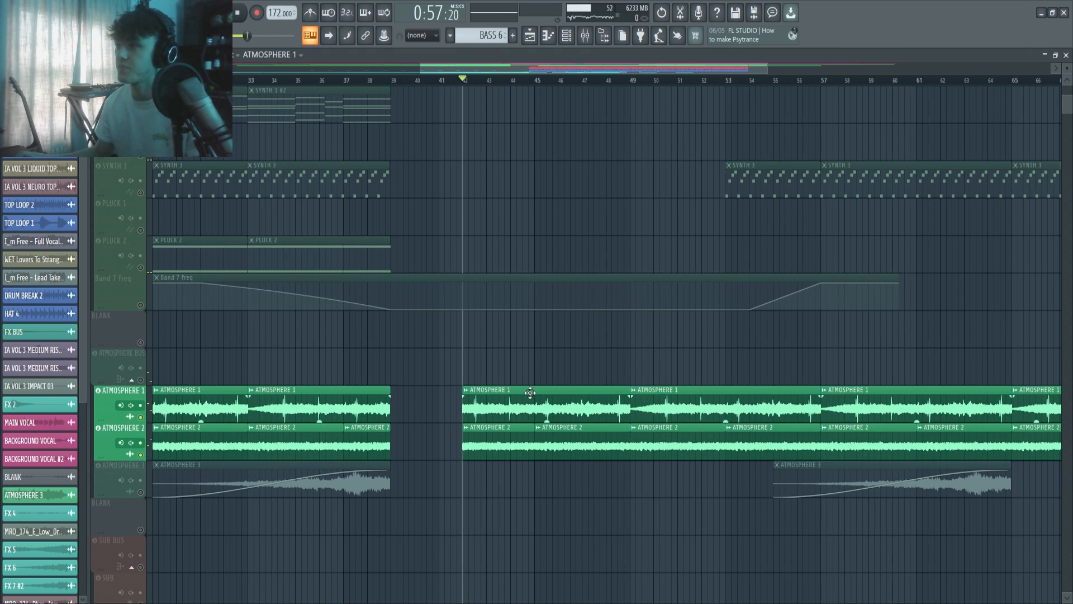
{"action": "scroll", "coordinate": [532, 380], "scroll_direction": "down", "scroll_amount": 4}
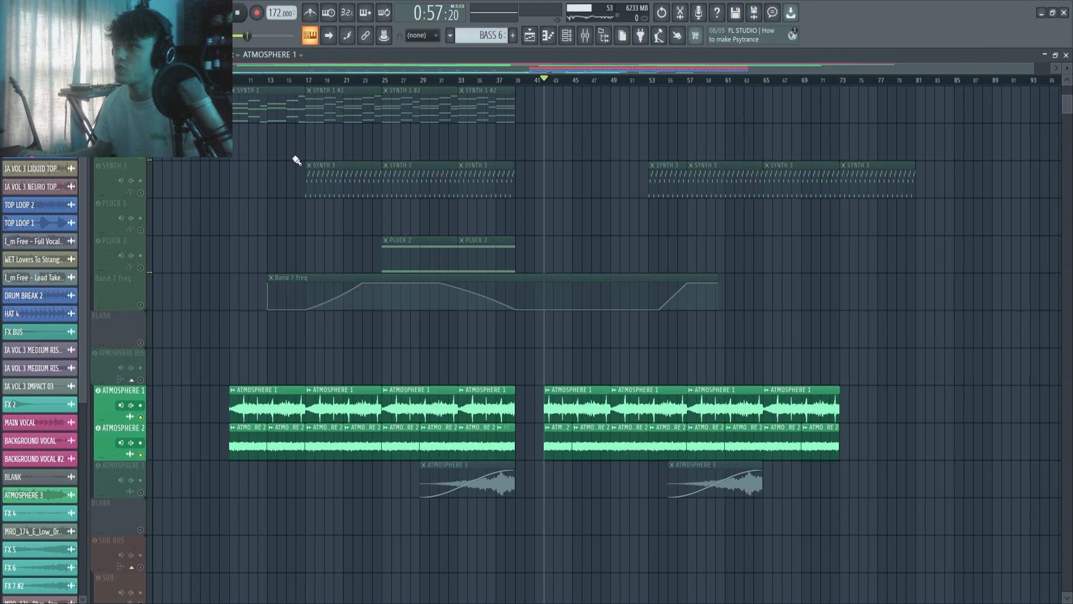
{"action": "key", "text": "space"}
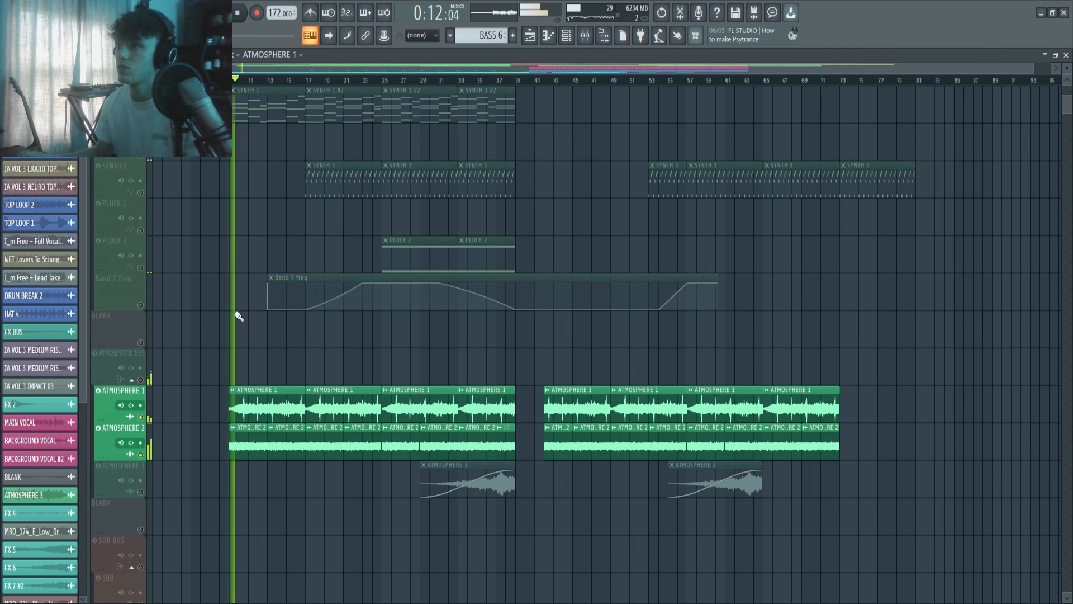
{"action": "scroll", "coordinate": [197, 337], "scroll_direction": "up", "scroll_amount": 2}
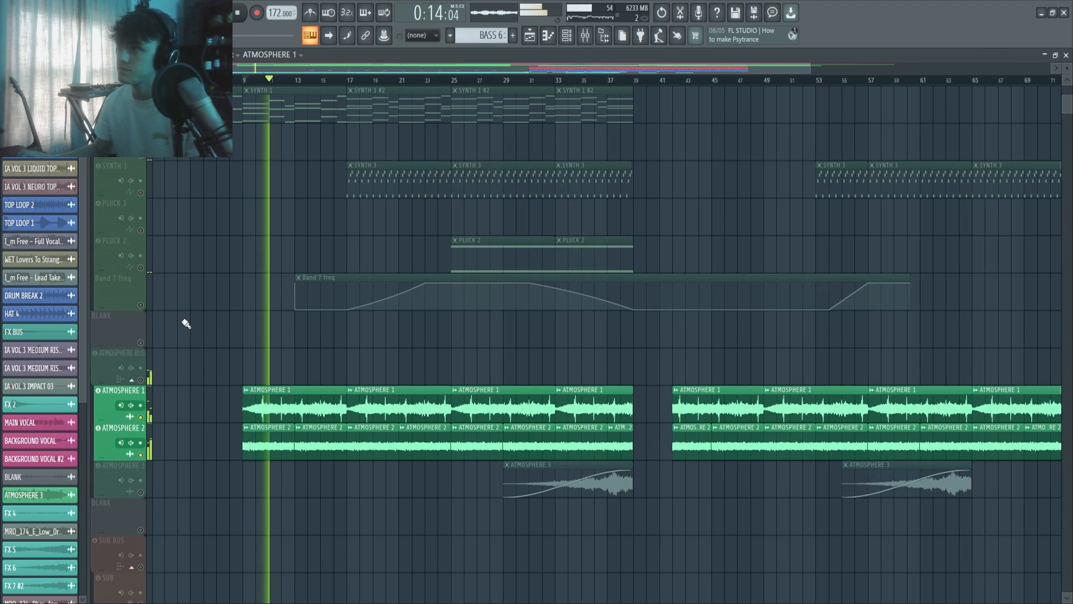
{"action": "key", "text": "space"}
{"action": "scroll", "coordinate": [146, 313], "scroll_direction": "up", "scroll_amount": 2}
{"action": "left_click", "coordinate": [141, 268]}
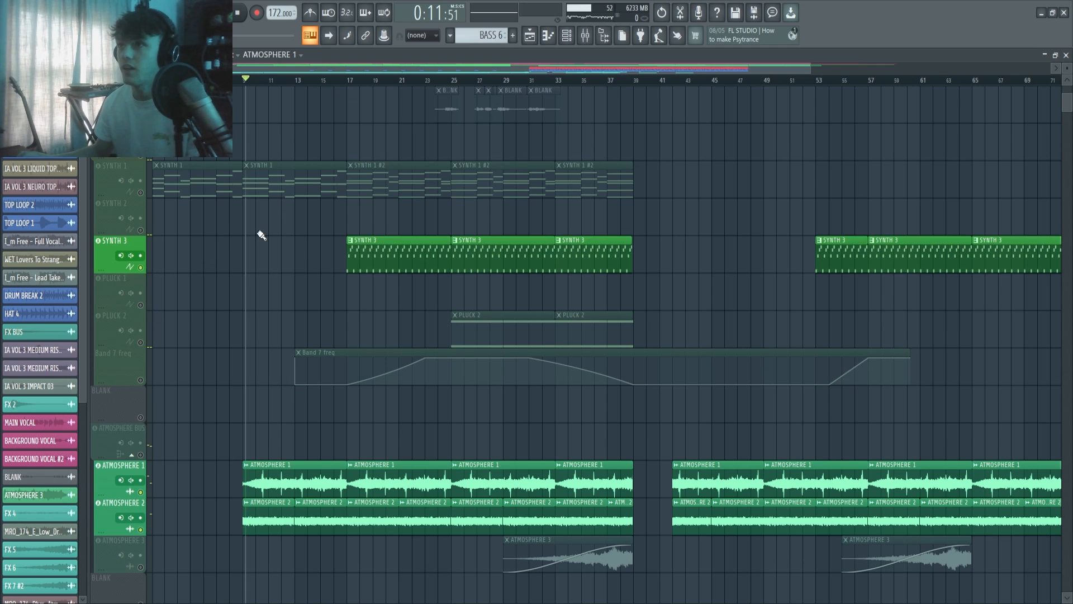
- Unmute the Band 7 freq automation track and audition SYNTH 3 from bar 17, restarting playback near bar 22
{"action": "scroll", "coordinate": [351, 114], "scroll_direction": "up", "scroll_amount": 2}
{"action": "left_click", "coordinate": [141, 380]}
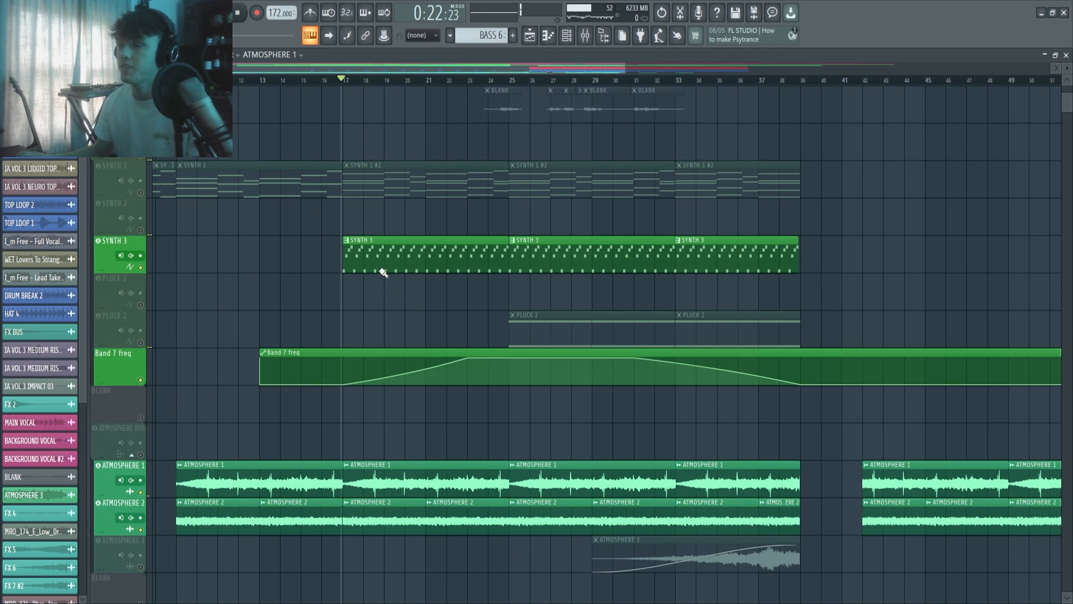
{"action": "key", "text": "space"}
{"action": "left_click", "coordinate": [371, 257]}
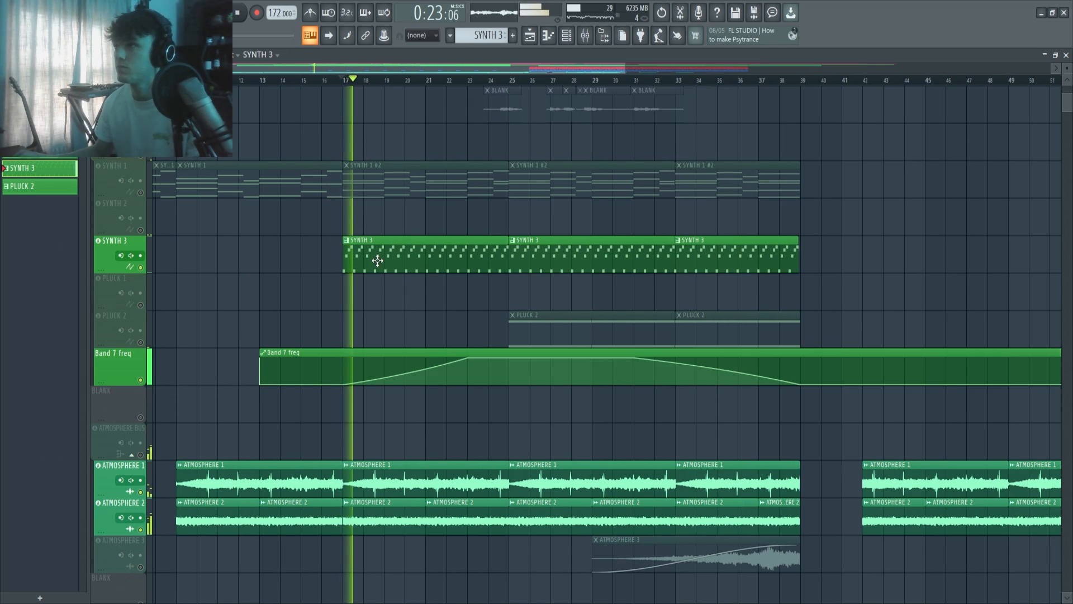
{"action": "left_click", "coordinate": [454, 84]}
- Show the Serum #3 channel's synth, review its oscillator and effects settings, stop playback, and close the synth
{"action": "left_click", "coordinate": [573, 35]}
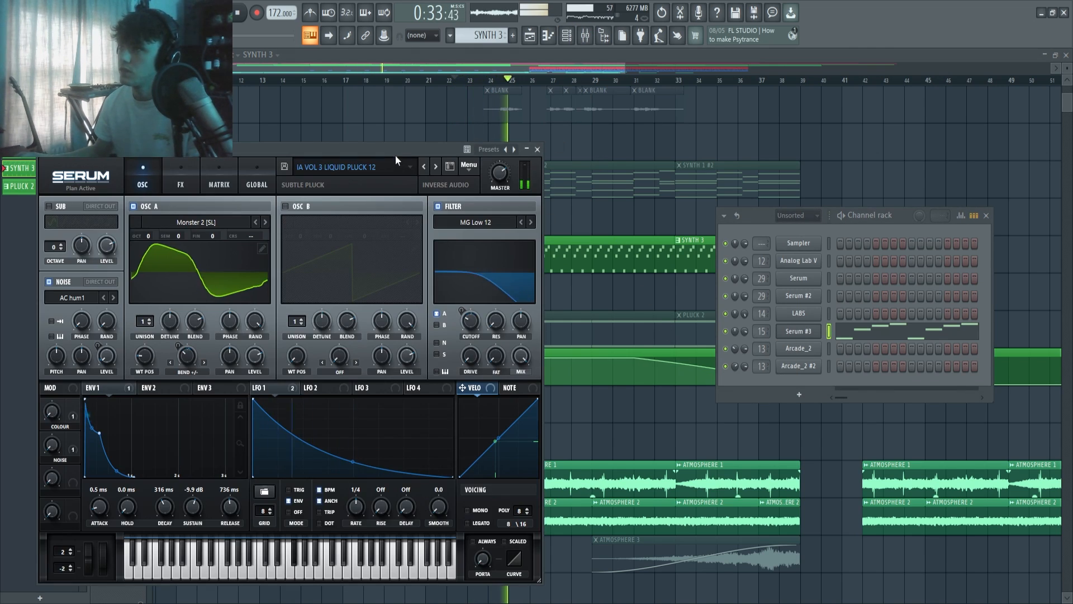
{"action": "left_click_drag", "start_coordinate": [394, 152], "coordinate": [521, 145]}
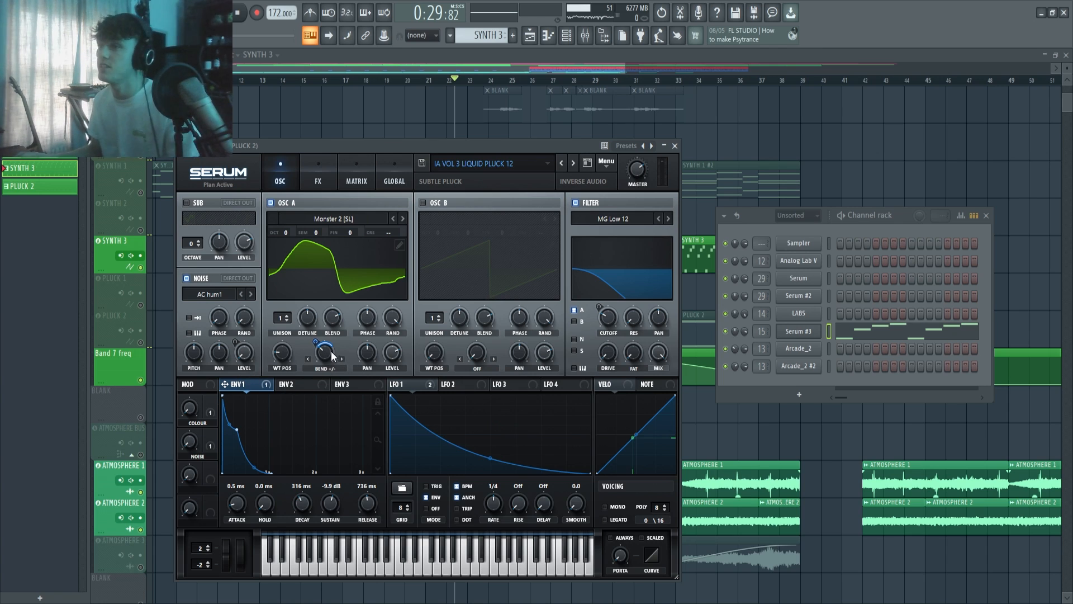
{"action": "left_click", "coordinate": [320, 162]}
{"action": "key", "text": "space"}
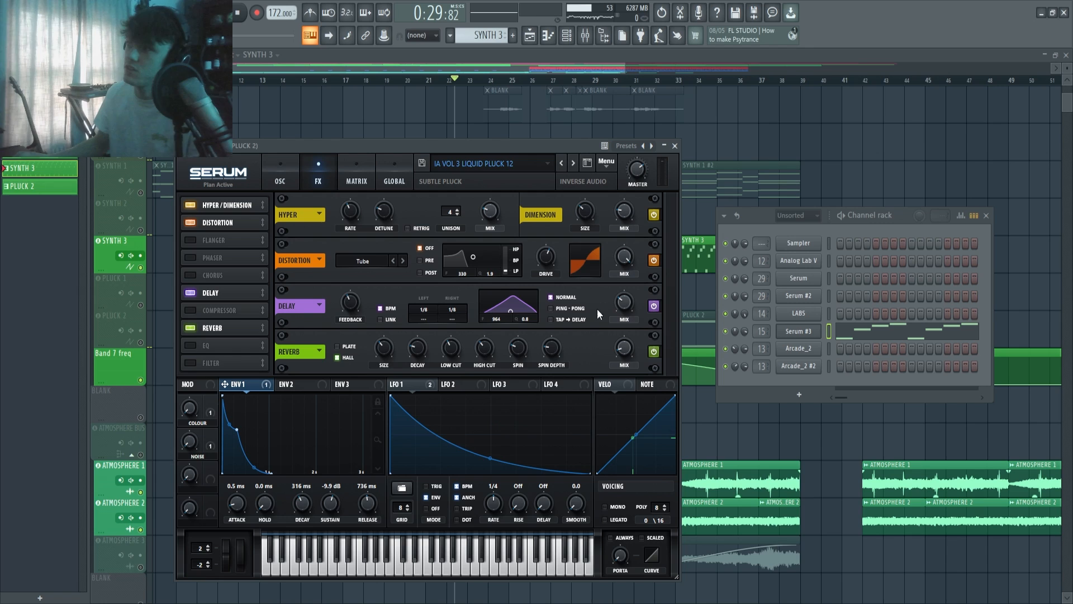
{"action": "left_click", "coordinate": [674, 145]}
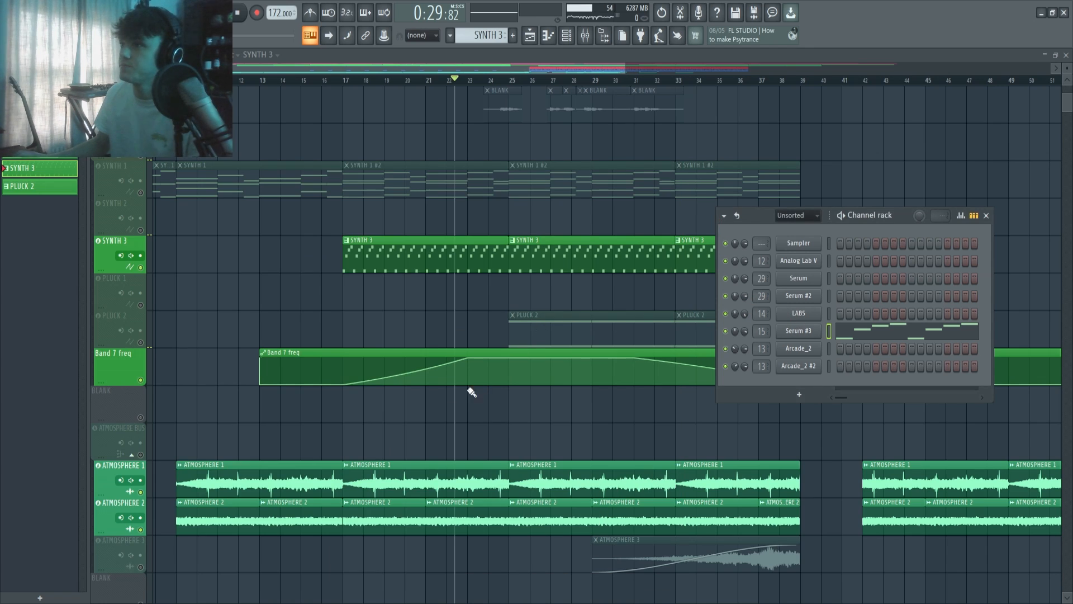
- Hide the channel rack and inspect the Band 7 freq automation clip and the SYNTH 3 clip
{"action": "key", "text": "F6"}
{"action": "double_click", "coordinate": [434, 355]}
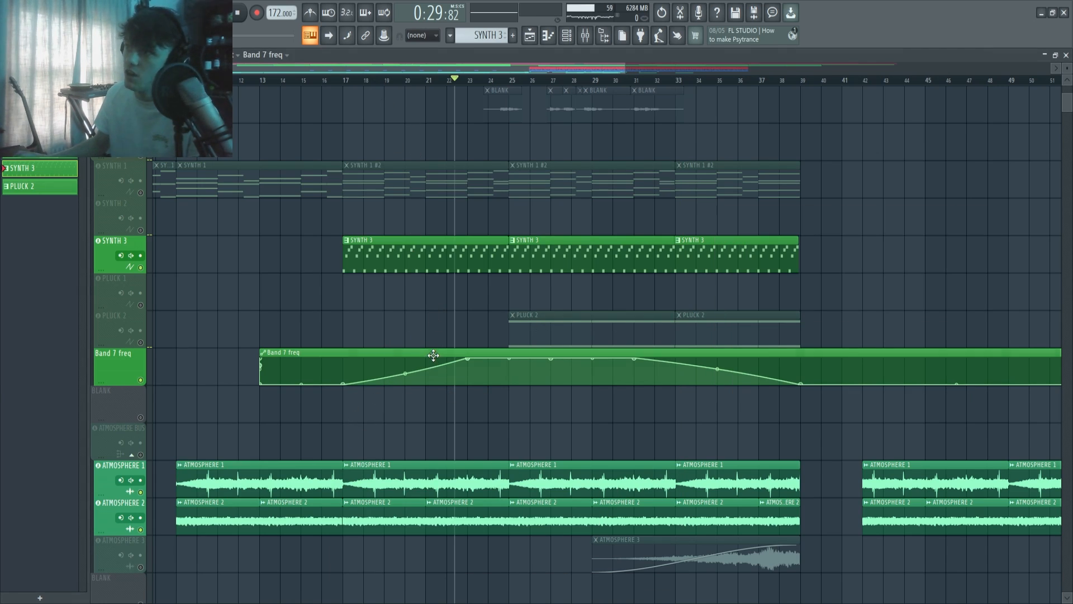
{"action": "left_click", "coordinate": [418, 216]}
{"action": "left_click", "coordinate": [467, 252]}
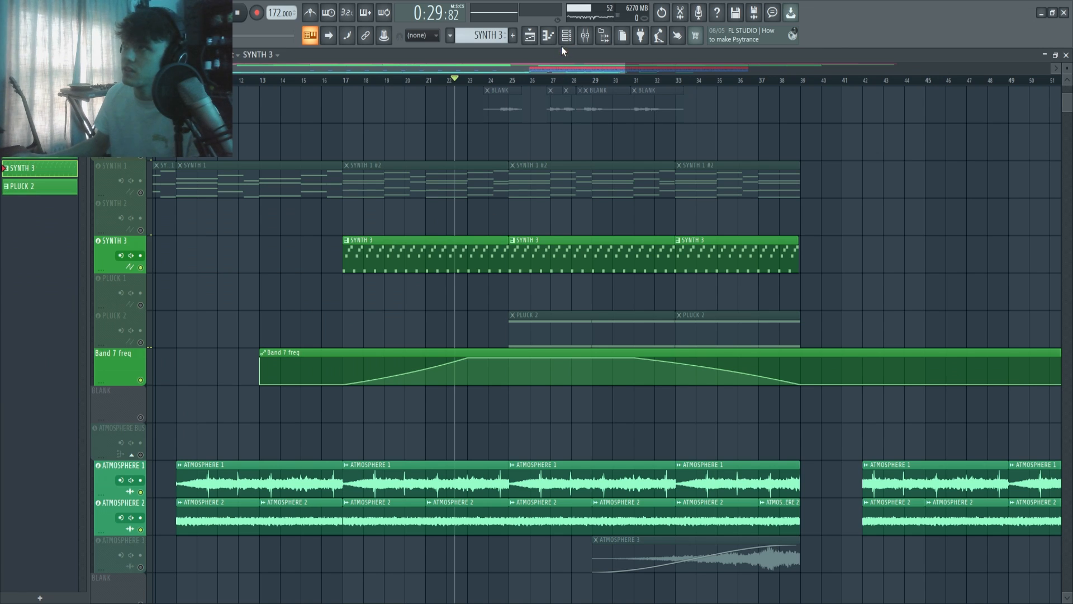
{"action": "key", "text": "F6"}
{"action": "key", "text": "F6"}
{"action": "double_click", "coordinate": [406, 354]}
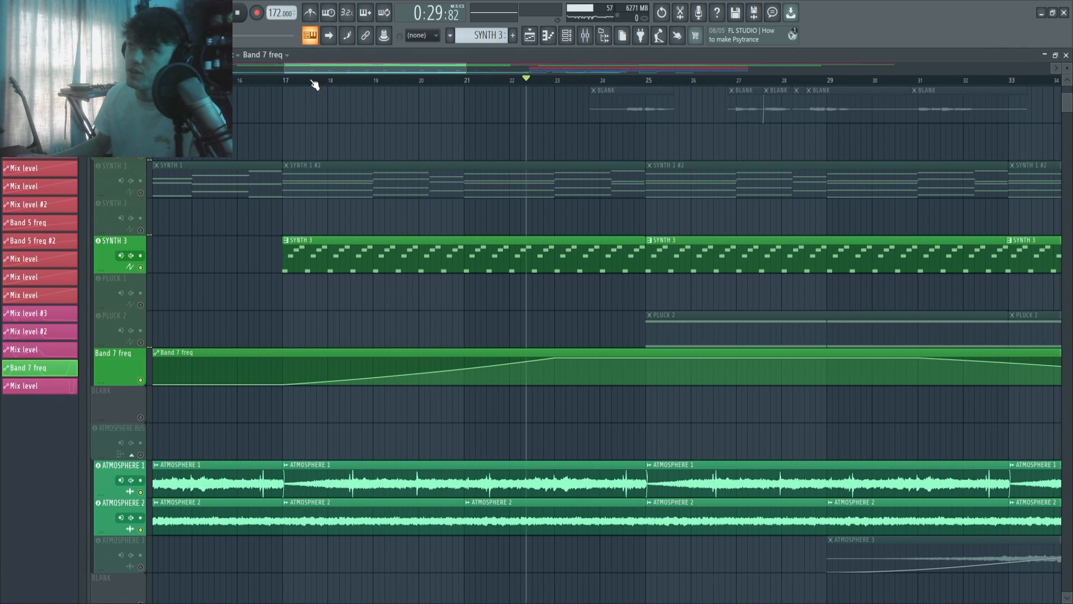
- Play SYNTH 3 with its Band 7 freq automation from just after bar 17, briefly view Serum #3, and stop
{"action": "left_click", "coordinate": [311, 81]}
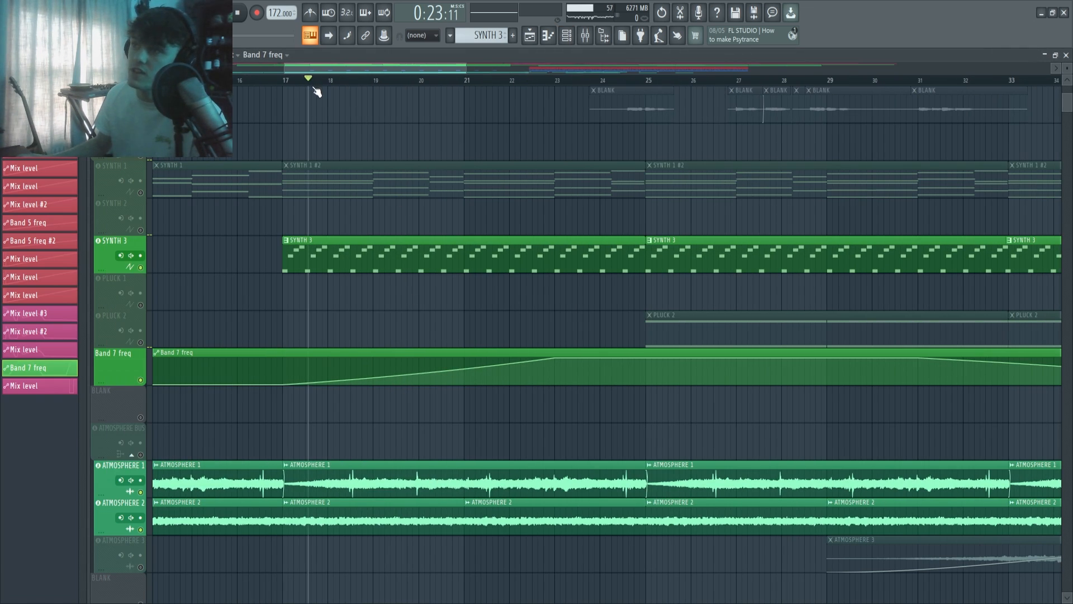
{"action": "key", "text": "space"}
{"action": "left_click", "coordinate": [417, 255]}
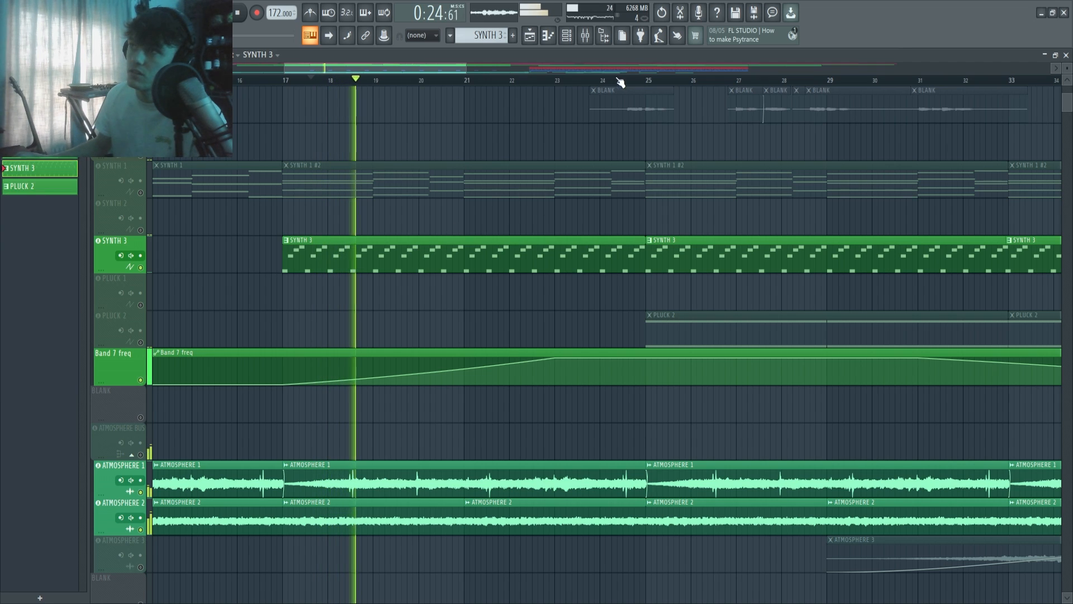
{"action": "left_click", "coordinate": [571, 35]}
{"action": "scroll", "coordinate": [798, 217], "scroll_direction": "down", "scroll_amount": 1}
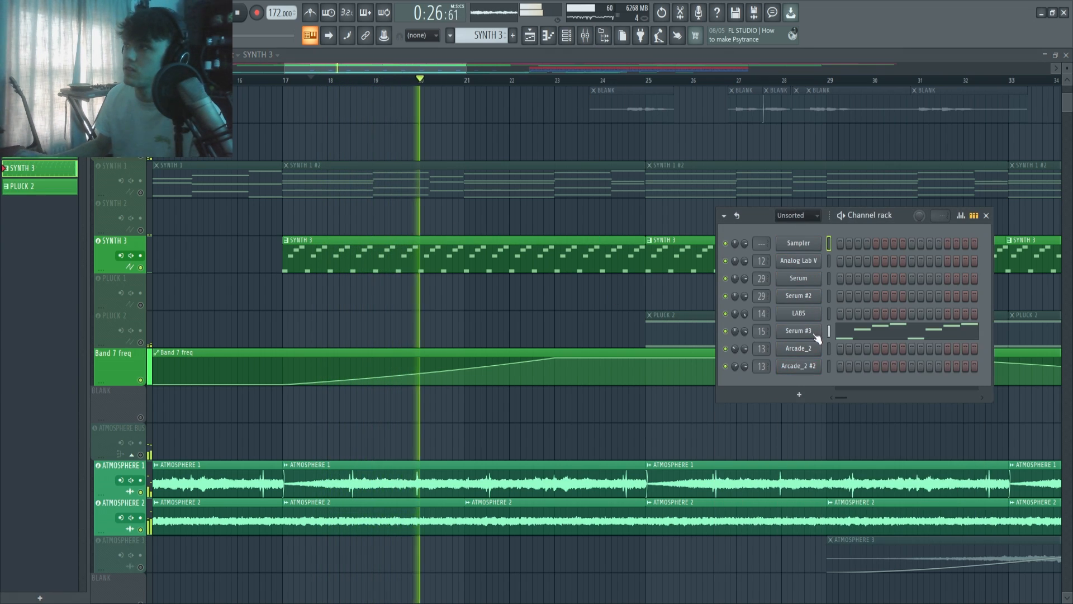
{"action": "left_click", "coordinate": [803, 335]}
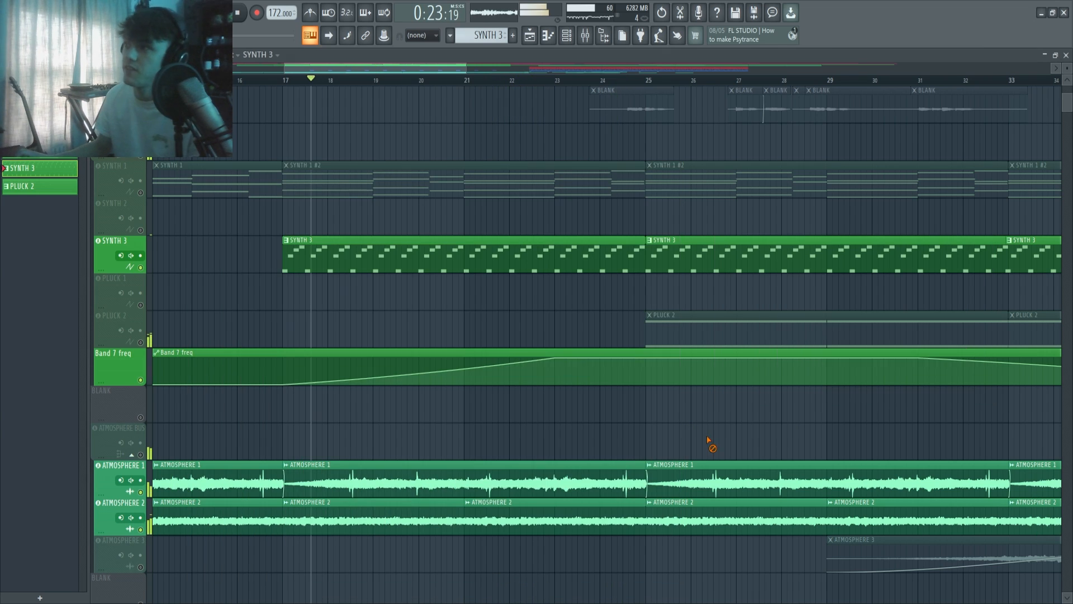
{"action": "key", "text": "space"}
- Isolate the PLUCK 2 track, muting SYNTH 3 and both atmosphere layers, and audition it from bar 25
{"action": "scroll", "coordinate": [455, 423], "scroll_direction": "down", "scroll_amount": 5}
{"action": "scroll", "coordinate": [439, 395], "scroll_direction": "down", "scroll_amount": 1}
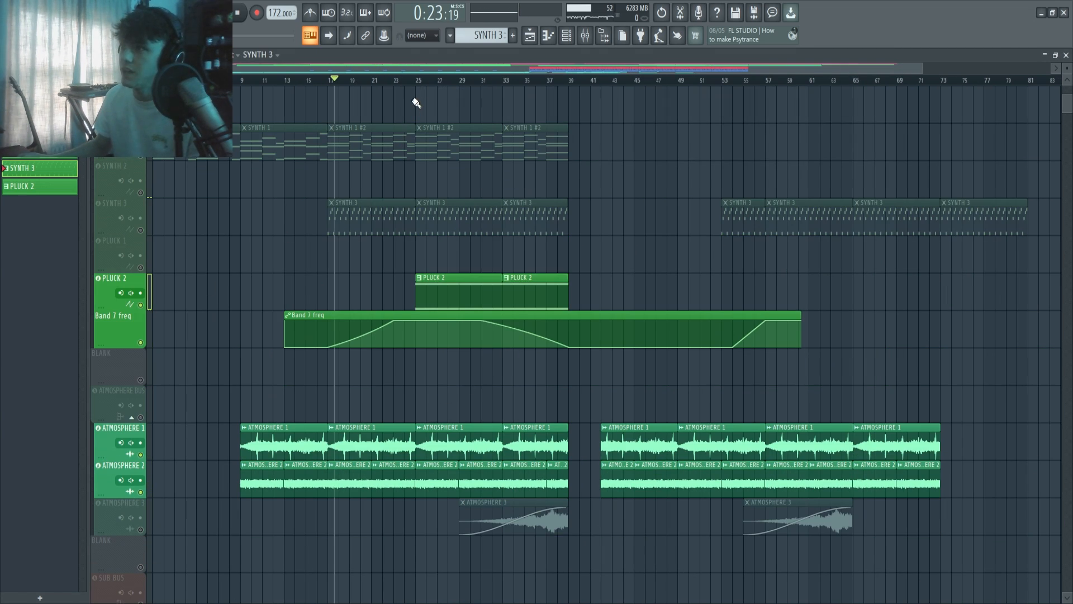
{"action": "left_click", "coordinate": [420, 83]}
{"action": "scroll", "coordinate": [431, 235], "scroll_direction": "up", "scroll_amount": 3}
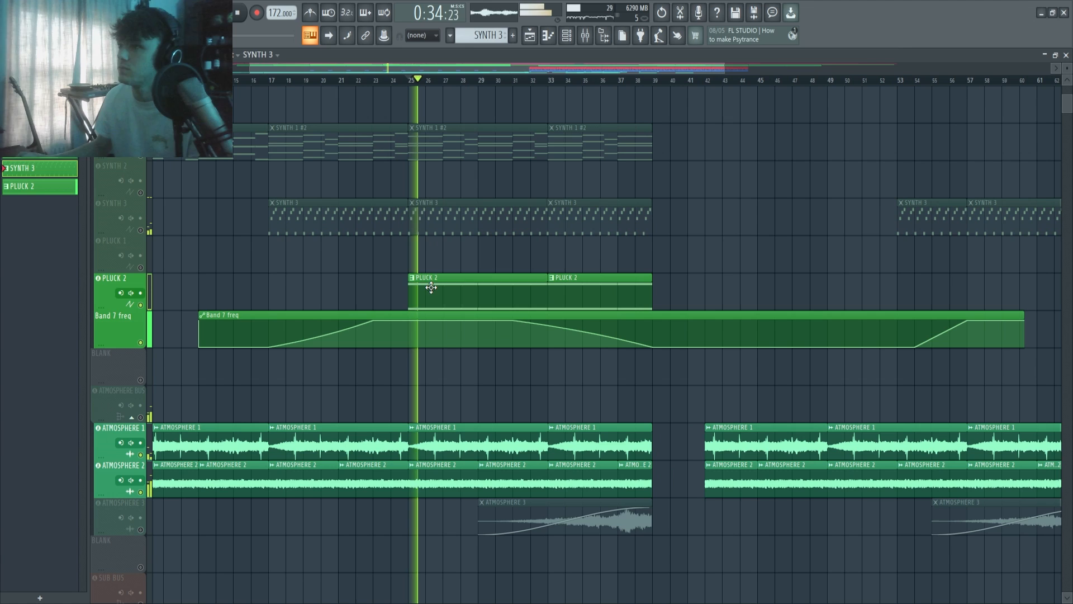
{"action": "left_click", "coordinate": [98, 427]}
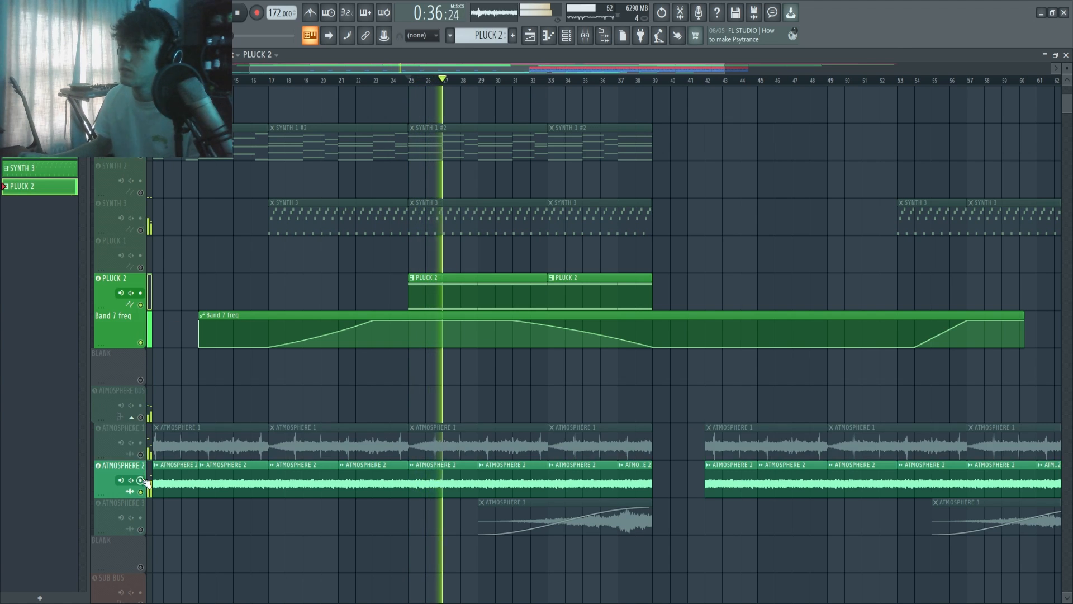
{"action": "left_click", "coordinate": [98, 465]}
- View the Arcade_2 instrument's Into the Ether preset during playback, close it, stop, and hide the channel rack
{"action": "left_click", "coordinate": [568, 36]}
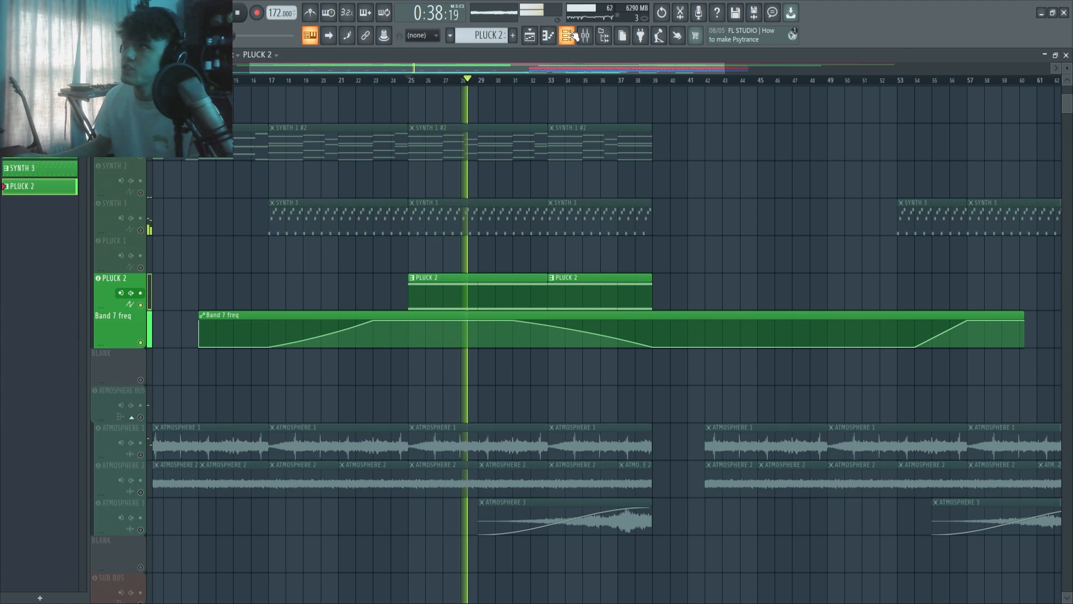
{"action": "left_click", "coordinate": [798, 348]}
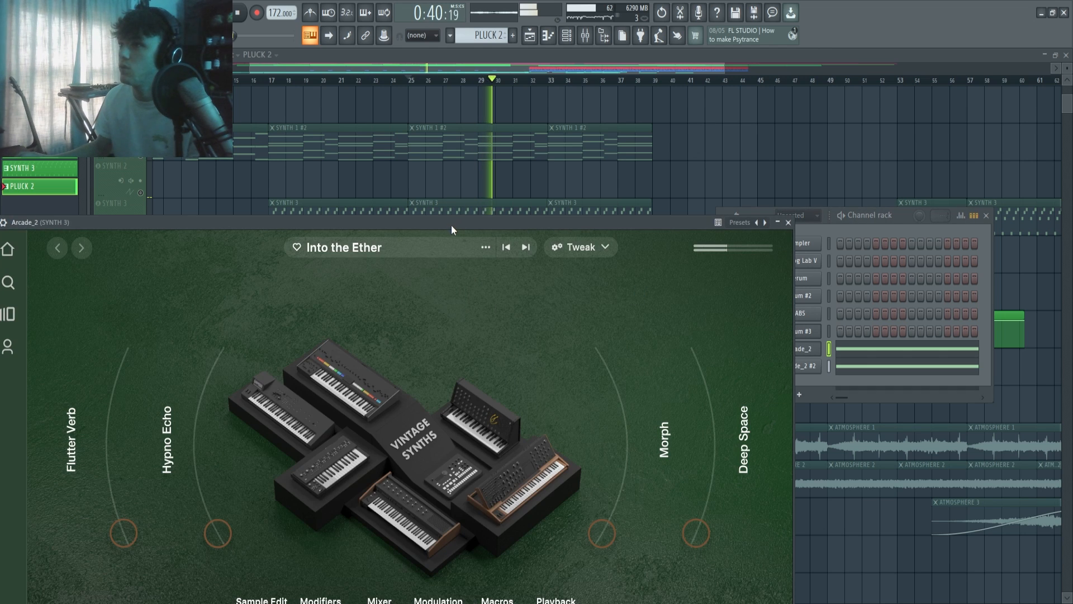
{"action": "left_click_drag", "start_coordinate": [450, 226], "coordinate": [527, 102]}
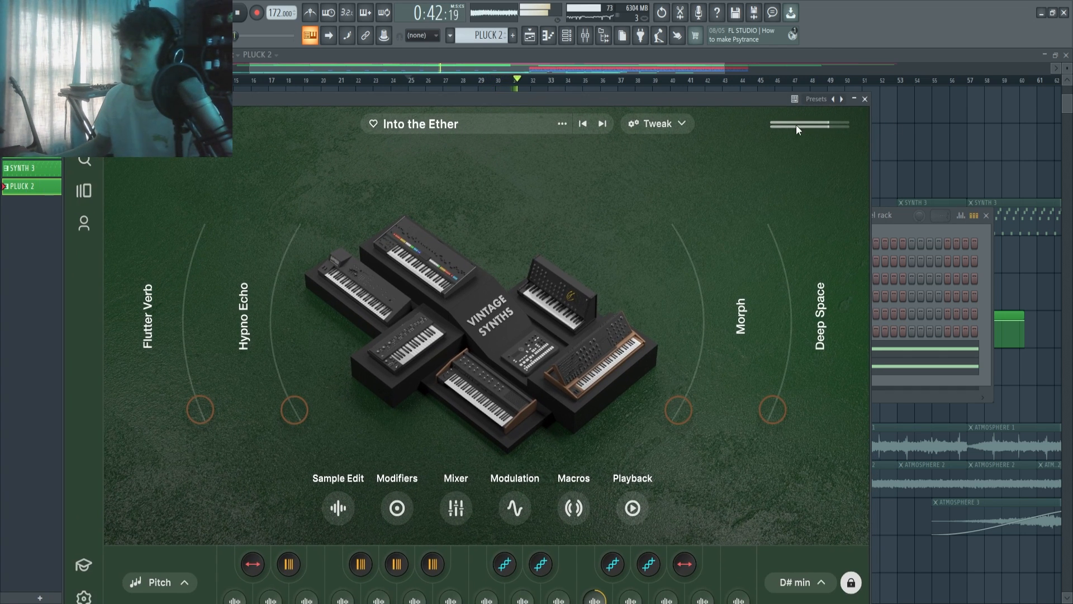
{"action": "left_click", "coordinate": [864, 99]}
{"action": "key", "text": "space"}
{"action": "key", "text": "F6"}
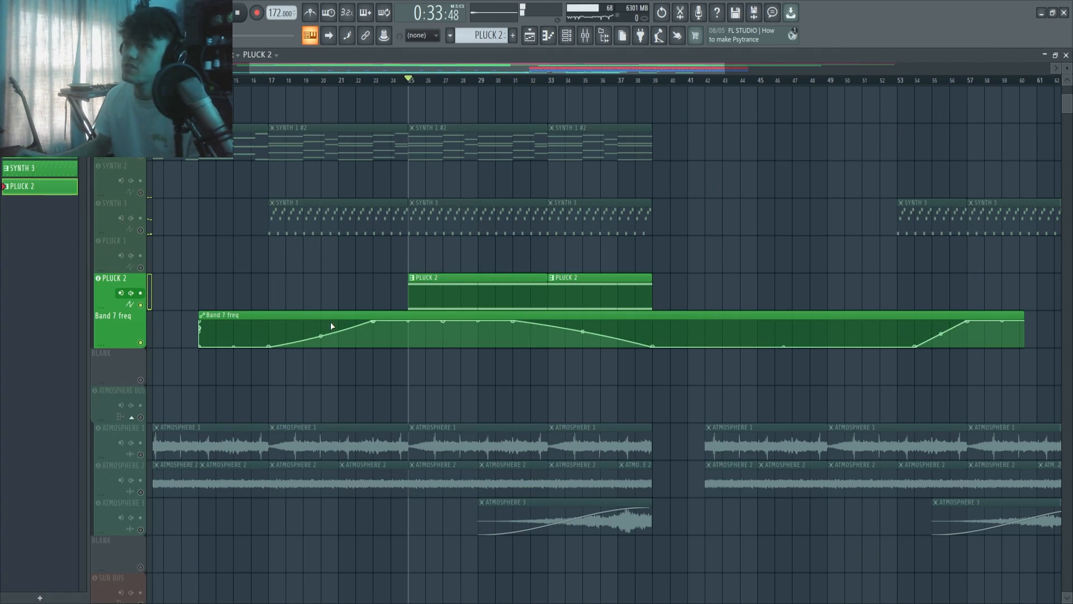
- Play the unmuted SYNTH 1 track from the start and show its LABS instrument with the Autograph Grand preset
{"action": "key", "text": "space"}
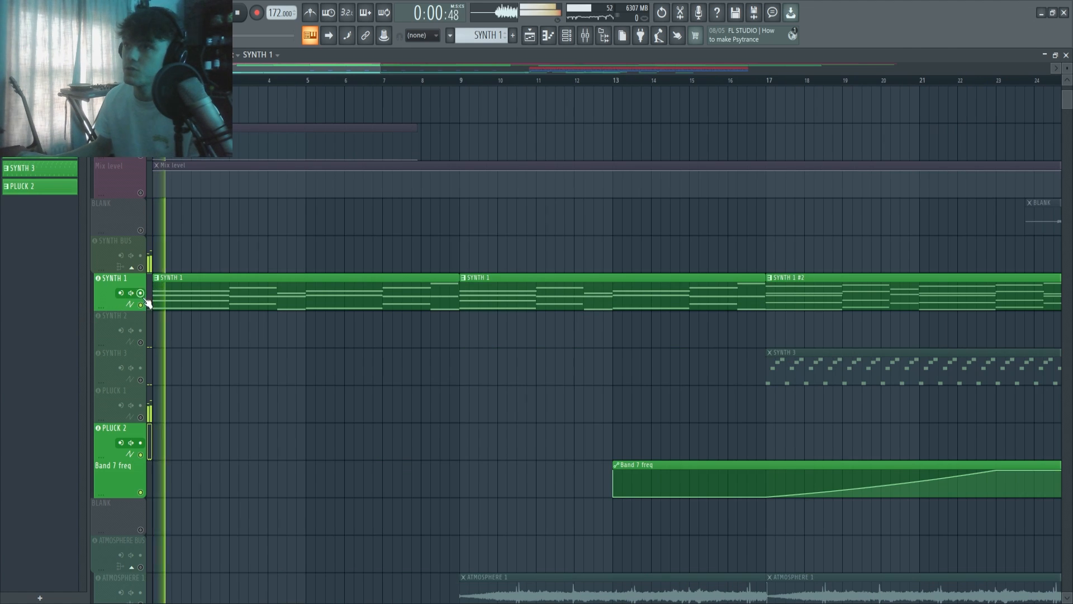
{"action": "left_click", "coordinate": [566, 37]}
{"action": "left_click", "coordinate": [799, 313]}
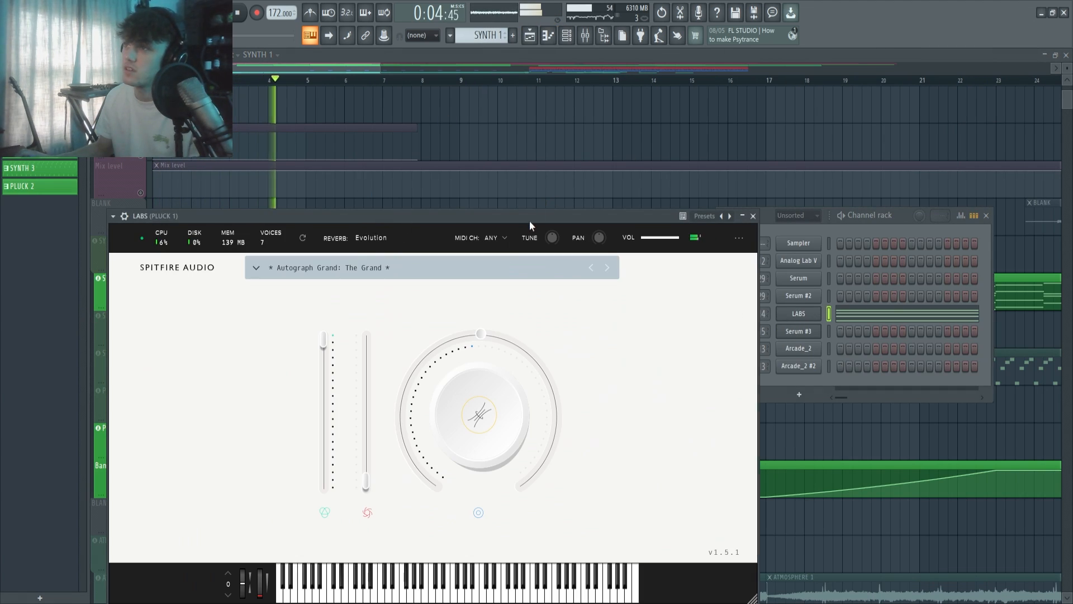
{"action": "mouse_move", "coordinate": [529, 218]}
{"action": "left_mouse_down"}
{"action": "mouse_move", "coordinate": [621, 133]}
{"action": "mouse_move", "coordinate": [522, 201]}
{"action": "left_mouse_up"}
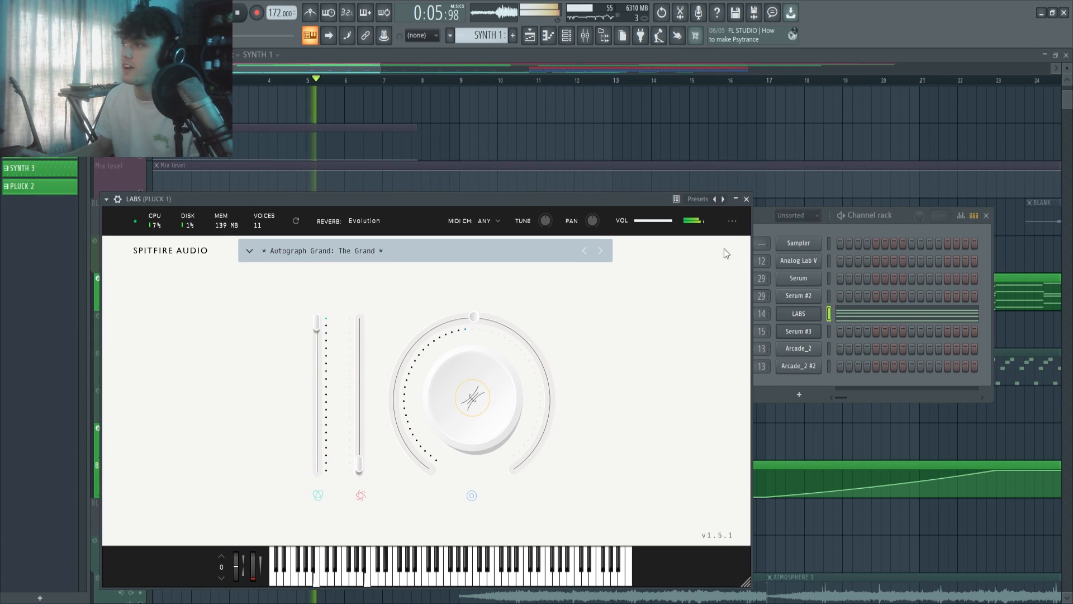
- Examine the chord notes of SYNTH 1's LABS channel in the piano roll
{"action": "left_click", "coordinate": [859, 313]}
{"action": "scroll", "coordinate": [427, 265], "scroll_direction": "down", "scroll_amount": 3}
{"action": "scroll", "coordinate": [188, 216], "scroll_direction": "down", "scroll_amount": 7}
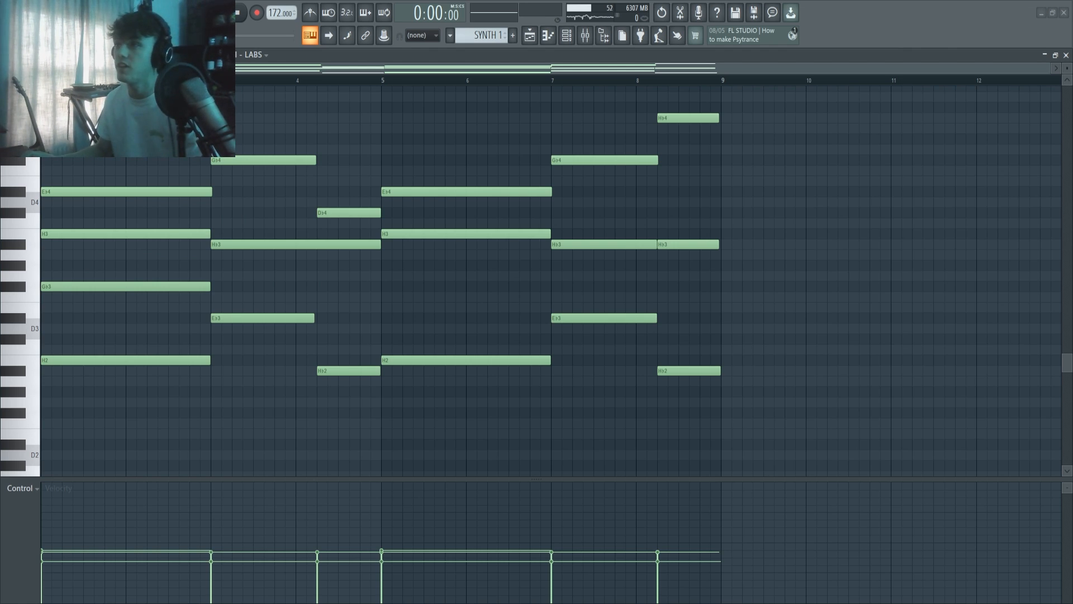
{"action": "scroll", "coordinate": [185, 311], "scroll_direction": "down", "scroll_amount": 7}
{"action": "scroll", "coordinate": [192, 307], "scroll_direction": "up", "scroll_amount": 7}
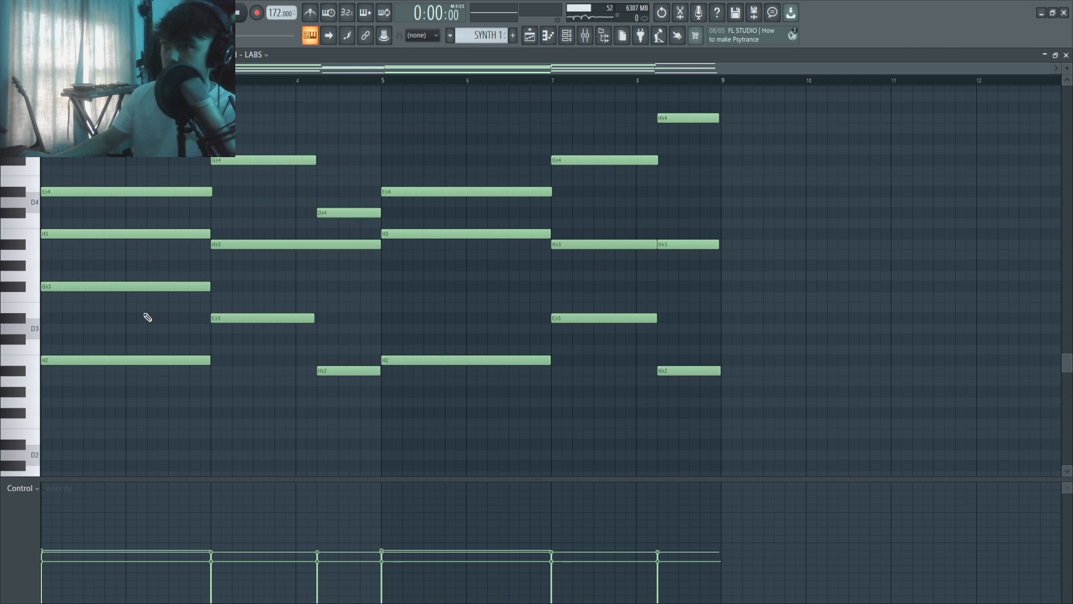
{"action": "scroll", "coordinate": [53, 331], "scroll_direction": "up", "scroll_amount": 6}
{"action": "scroll", "coordinate": [70, 352], "scroll_direction": "down", "scroll_amount": 3}
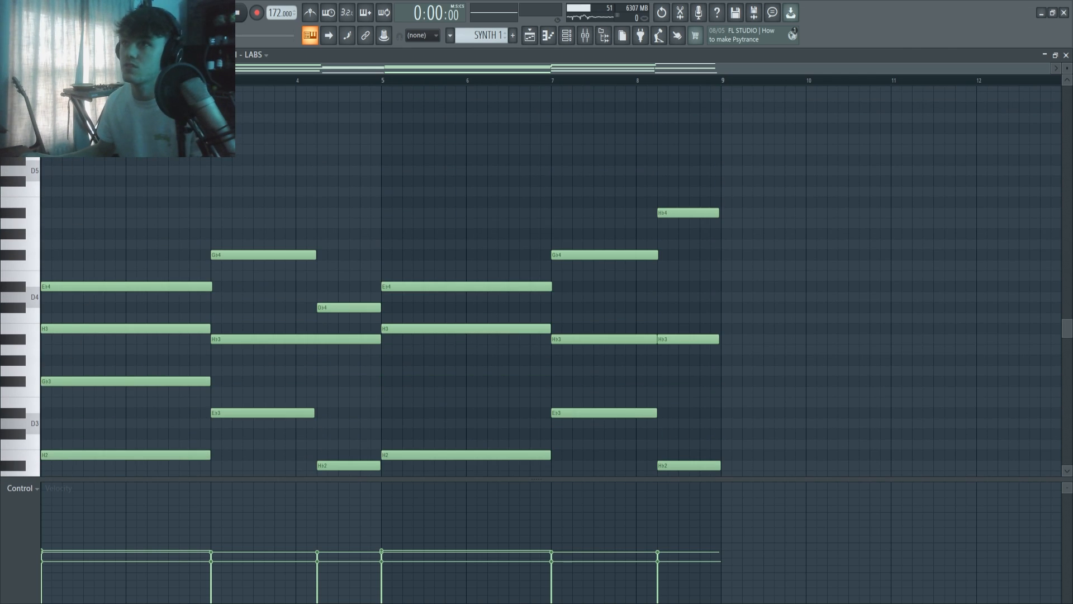
{"action": "scroll", "coordinate": [133, 241], "scroll_direction": "down", "scroll_amount": 1}
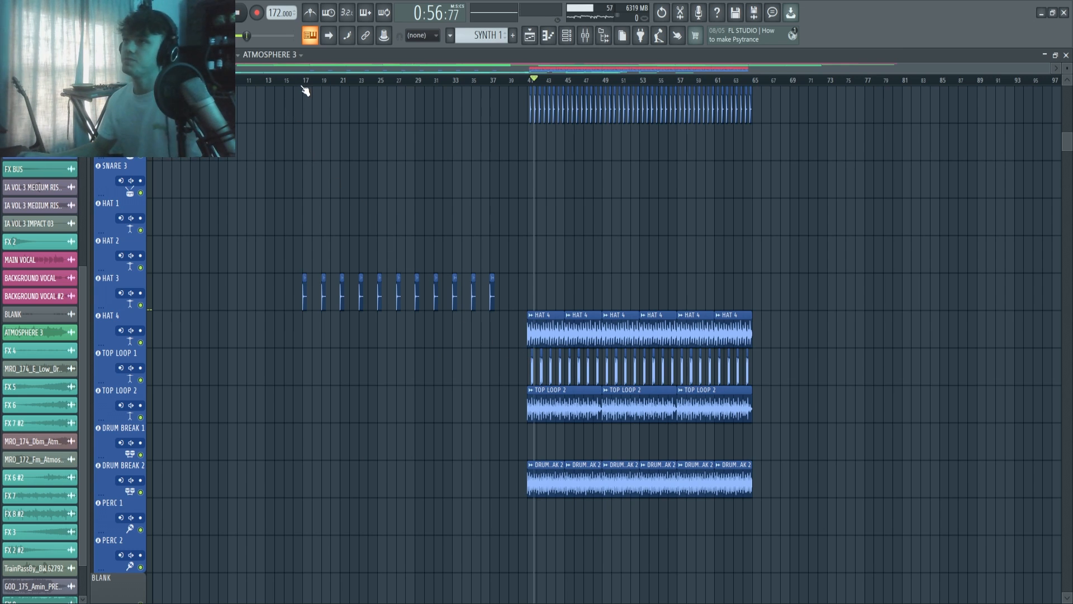
- Look over the full arrangement from the drum tracks up to the synth and vocal tracks before playback
{"action": "scroll", "coordinate": [307, 116], "scroll_direction": "up", "scroll_amount": 15}
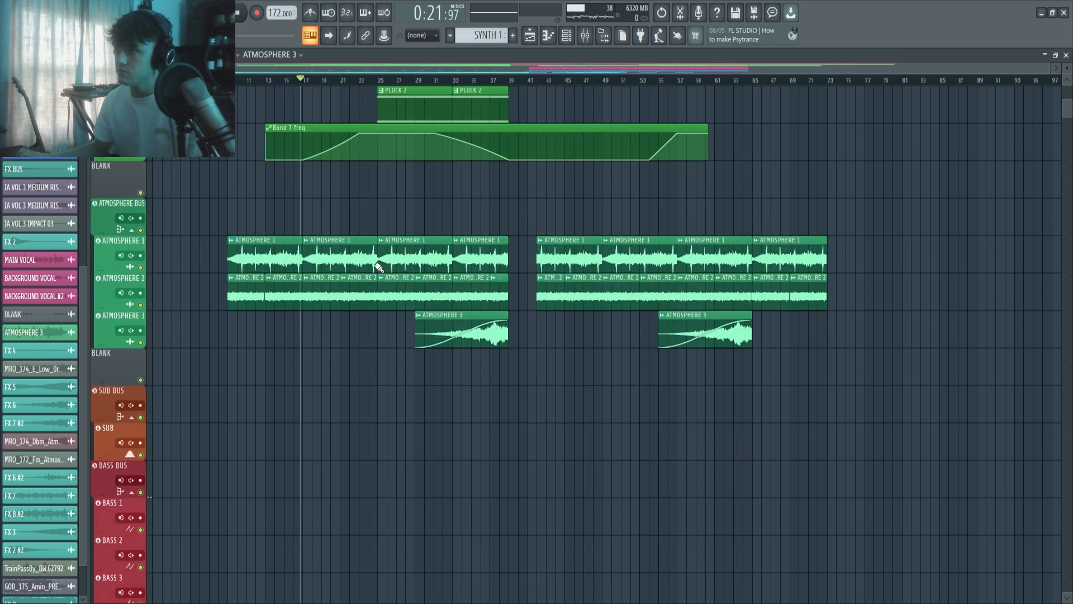
{"action": "scroll", "coordinate": [297, 151], "scroll_direction": "up", "scroll_amount": 6}
{"action": "scroll", "coordinate": [313, 254], "scroll_direction": "down", "scroll_amount": 2}
{"action": "scroll", "coordinate": [306, 254], "scroll_direction": "up", "scroll_amount": 1}
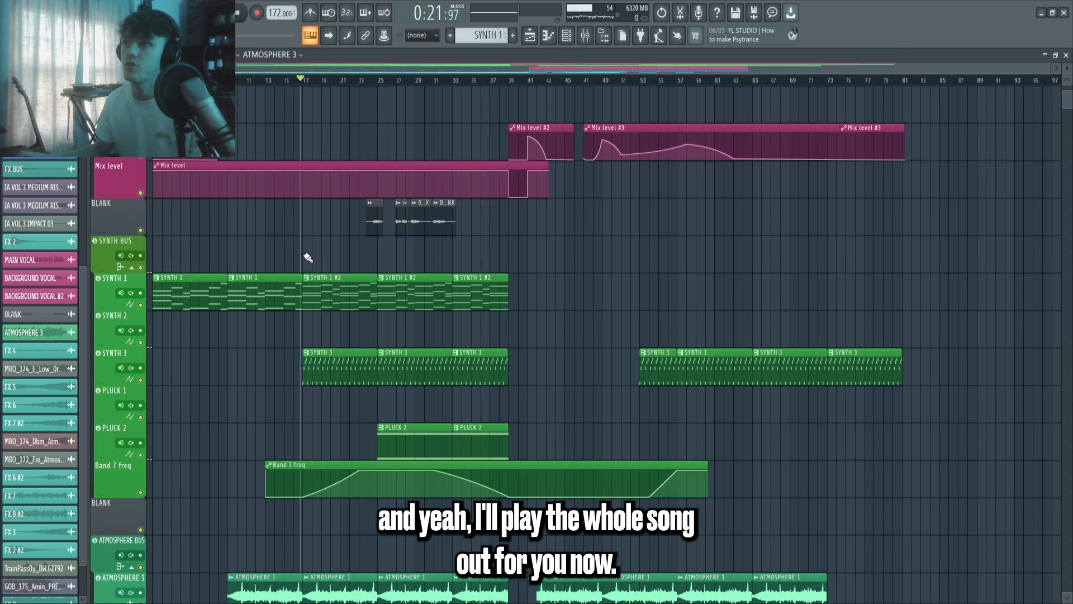
{"action": "scroll", "coordinate": [305, 256], "scroll_direction": "up", "scroll_amount": 2}
{"action": "scroll", "coordinate": [260, 244], "scroll_direction": "up", "scroll_amount": 4}
{"action": "scroll", "coordinate": [263, 246], "scroll_direction": "down", "scroll_amount": 2}
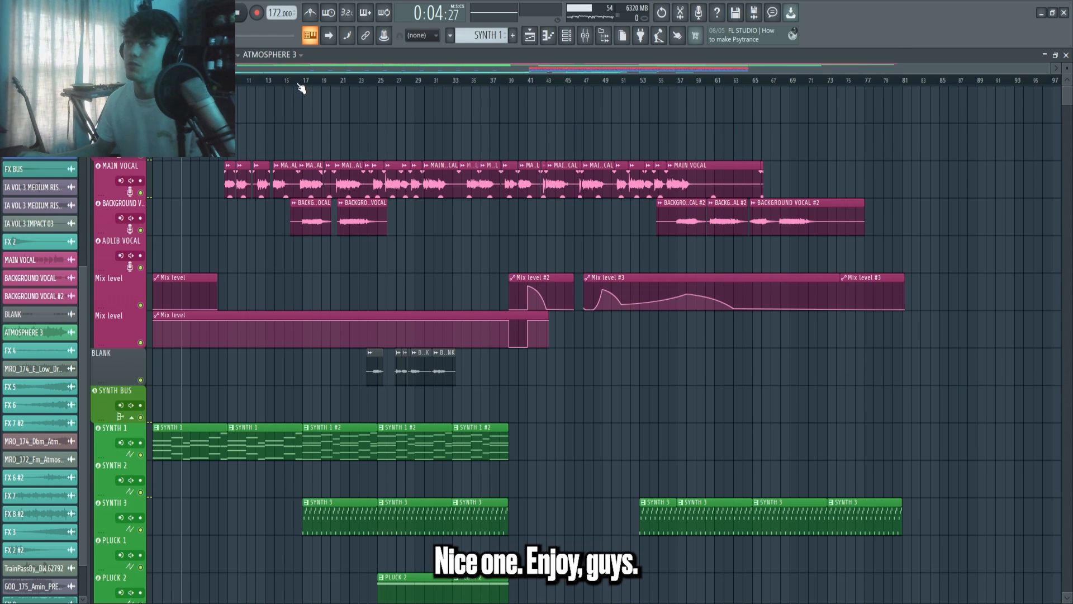